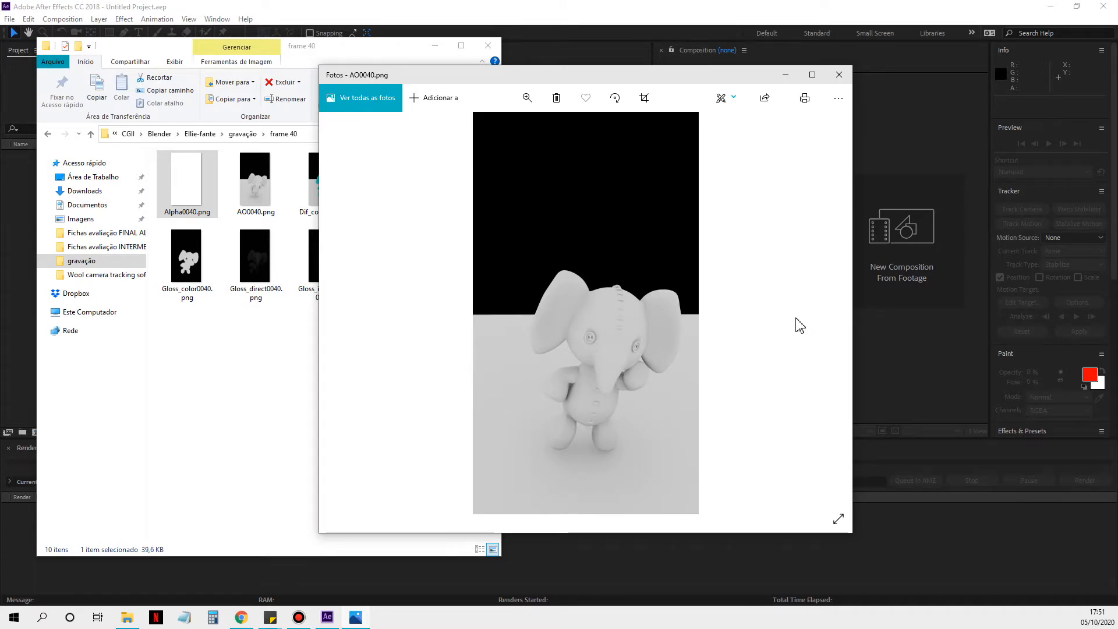
Step: Look through the frame 40 render passes from AO to Shadow in the image viewer and close it
{"action": "left_click", "coordinate": [824, 314]}
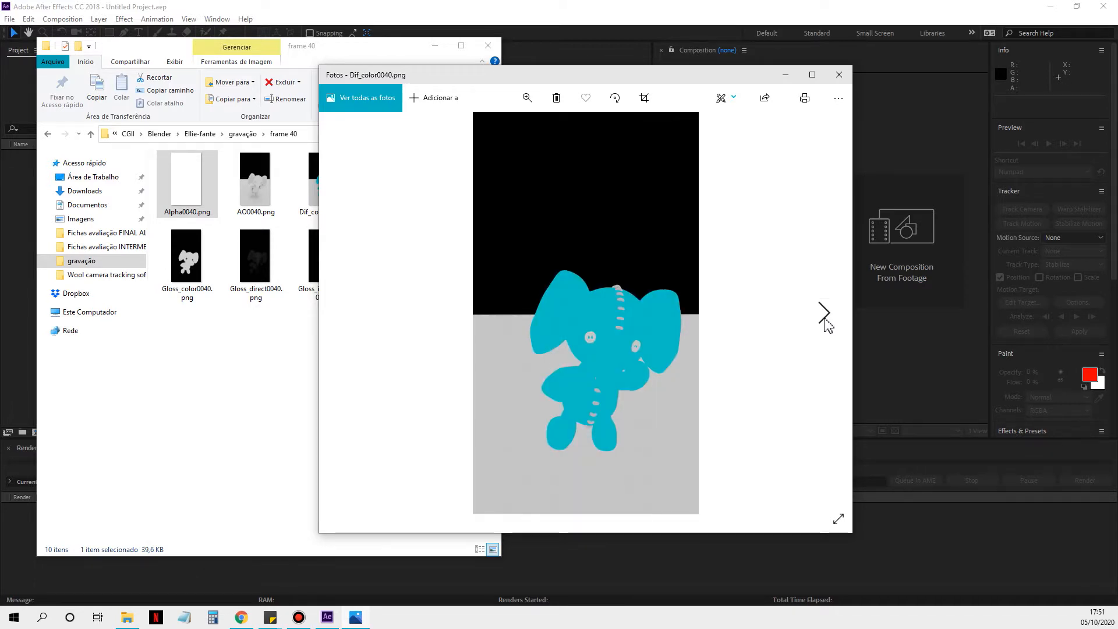
{"action": "left_click", "coordinate": [825, 314]}
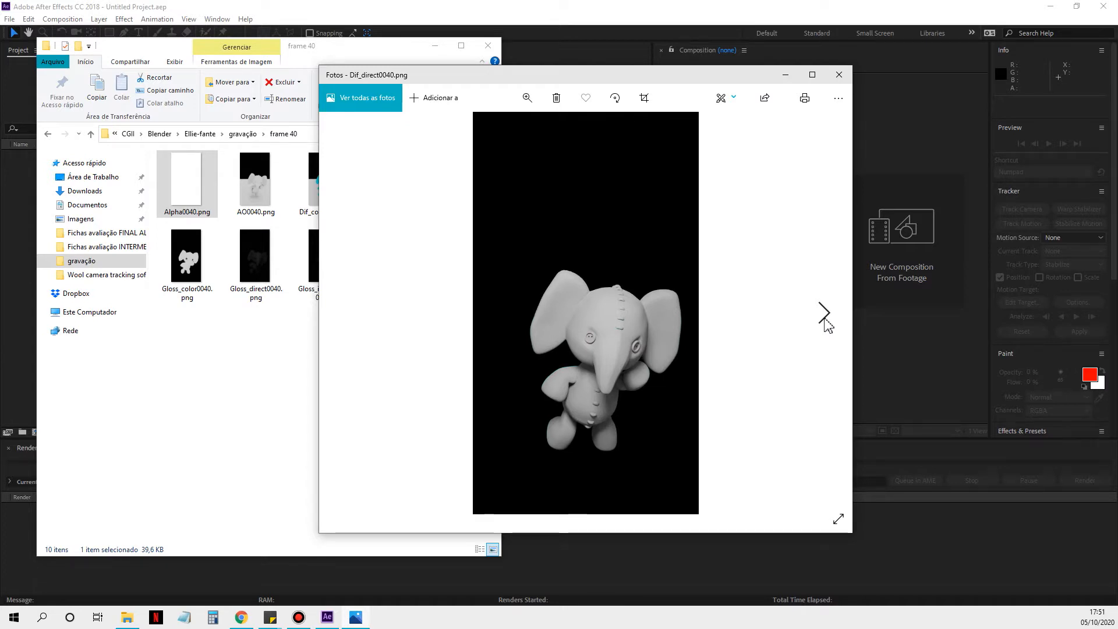
{"action": "left_click", "coordinate": [824, 315]}
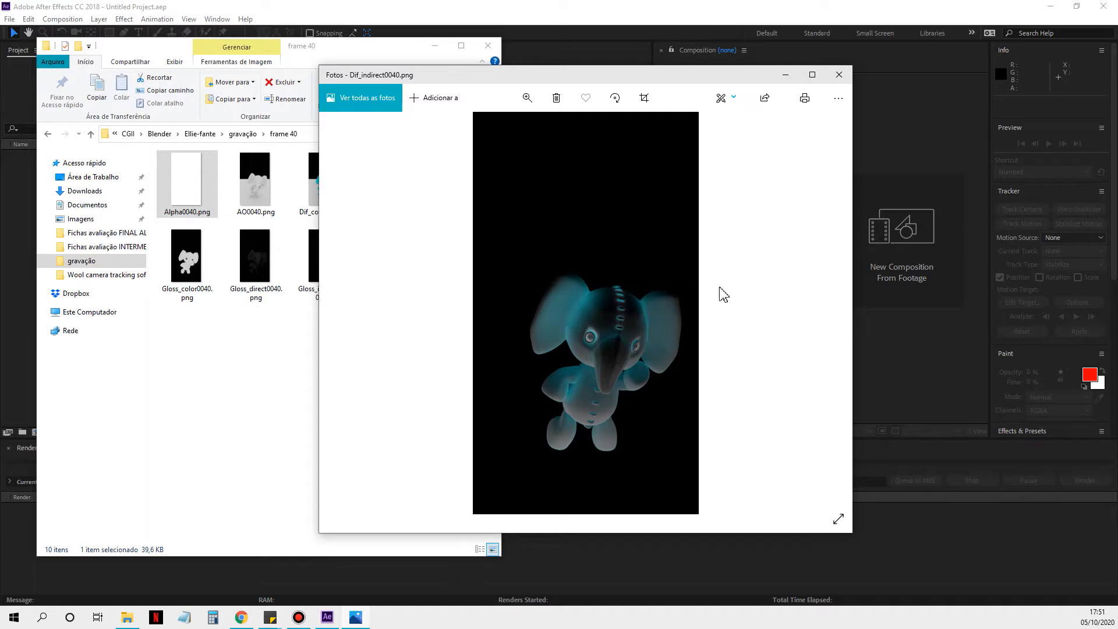
{"action": "left_click", "coordinate": [827, 319]}
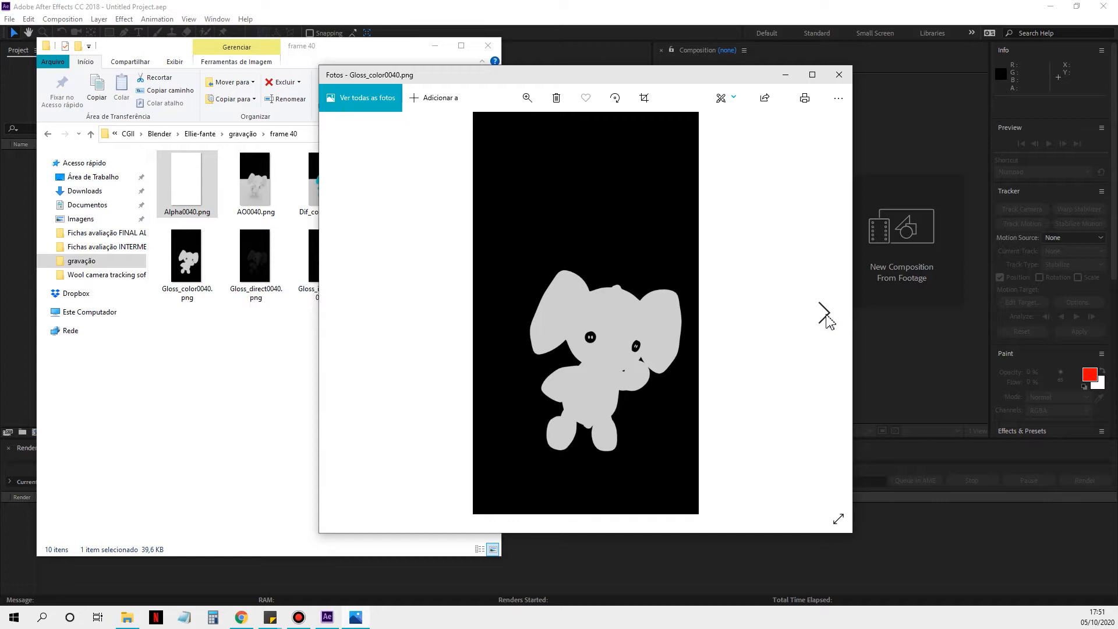
{"action": "left_click", "coordinate": [825, 315]}
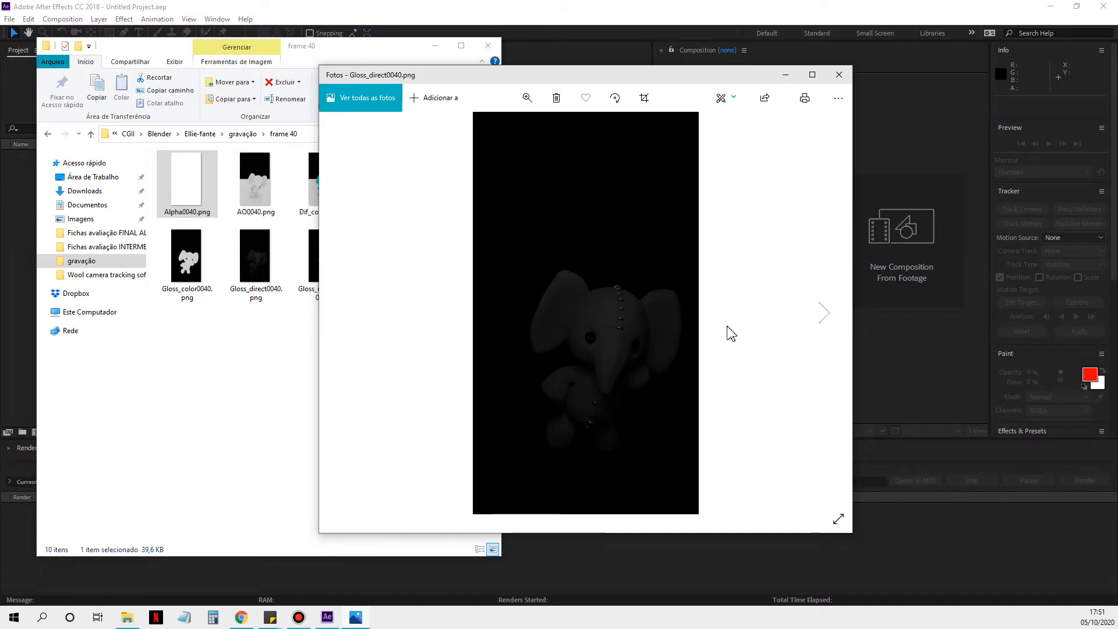
{"action": "left_click", "coordinate": [826, 314]}
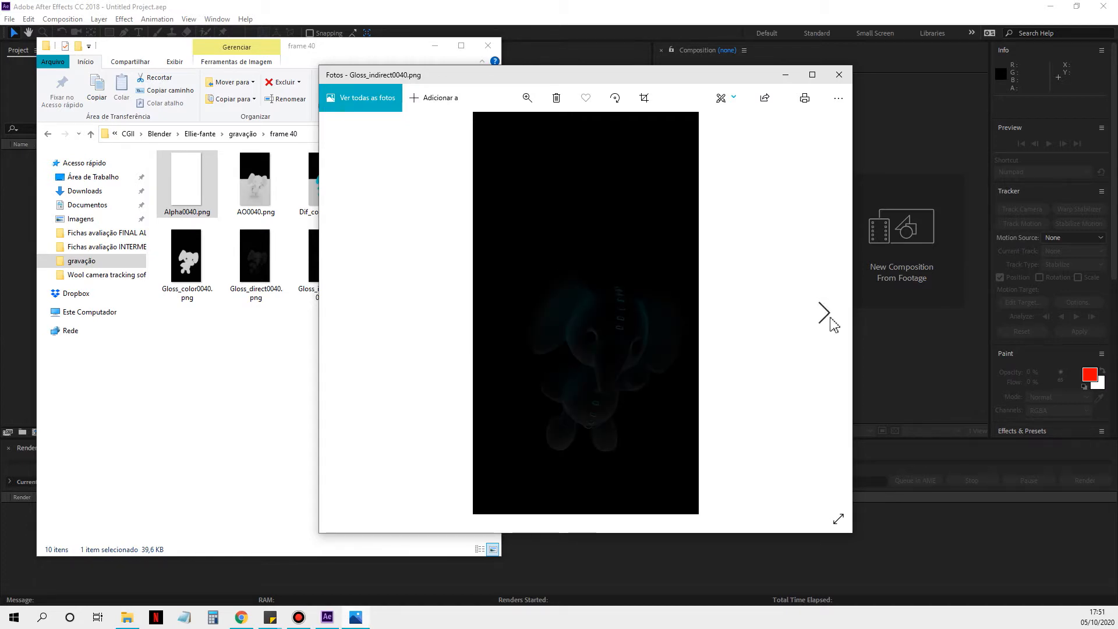
{"action": "left_click", "coordinate": [826, 315]}
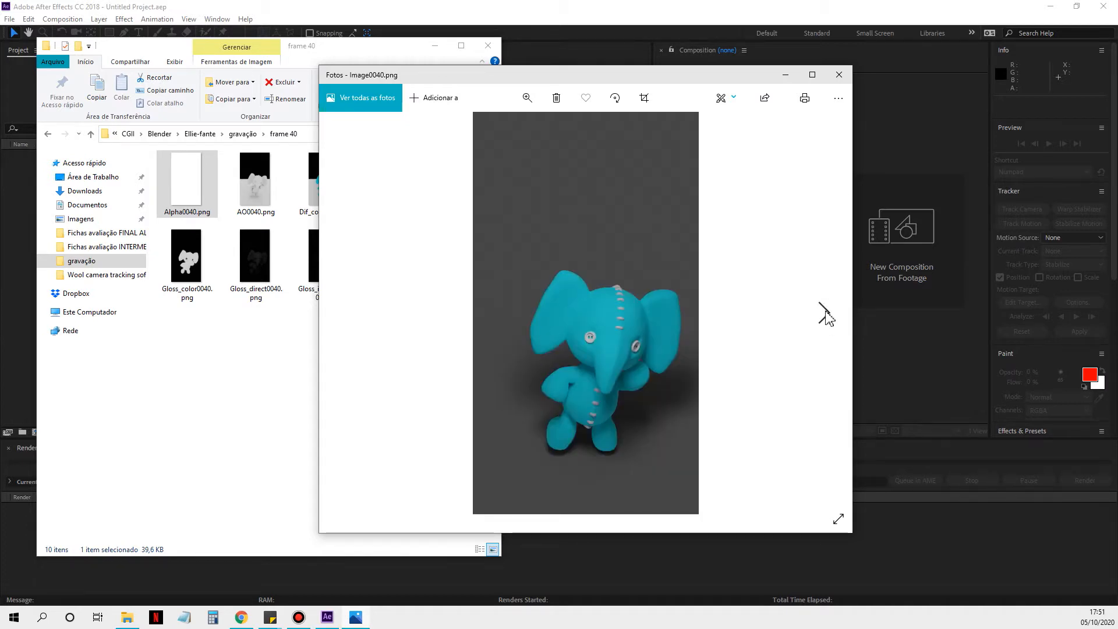
{"action": "left_click", "coordinate": [827, 316]}
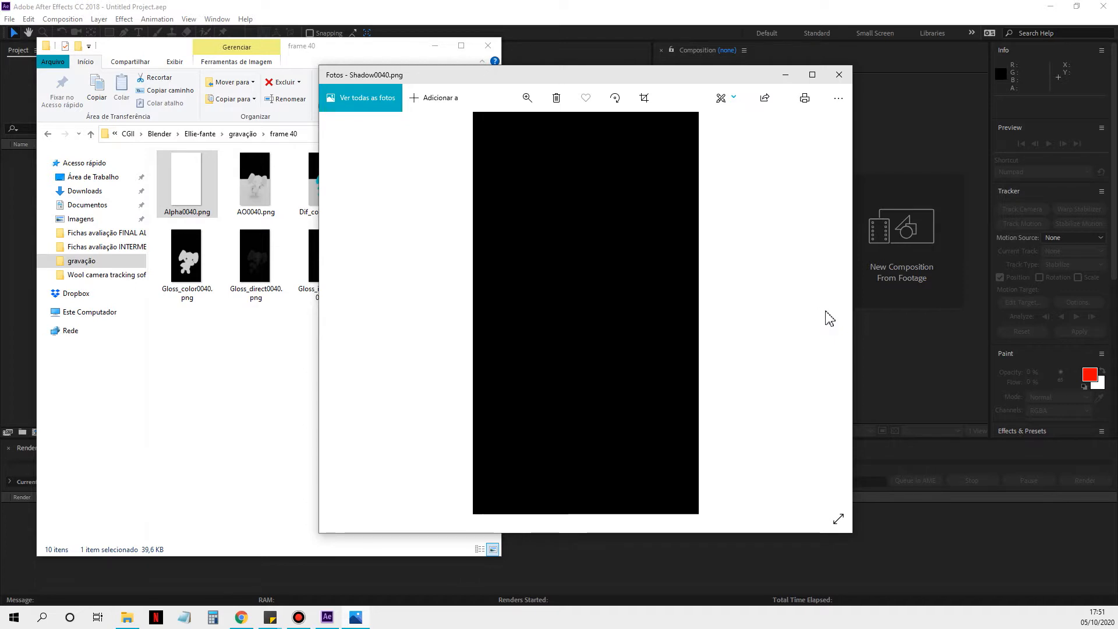
{"action": "left_click", "coordinate": [843, 81]}
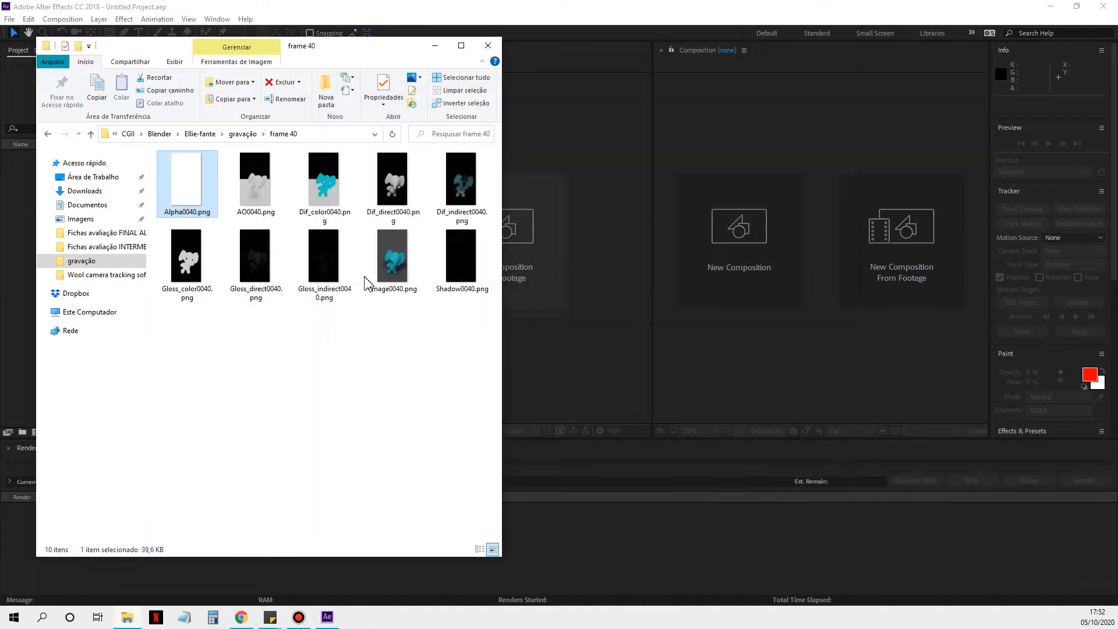
Step: Switch to After Effects and open the file import dialog for the project
{"action": "left_click", "coordinate": [460, 274], "text": "ctrl"}
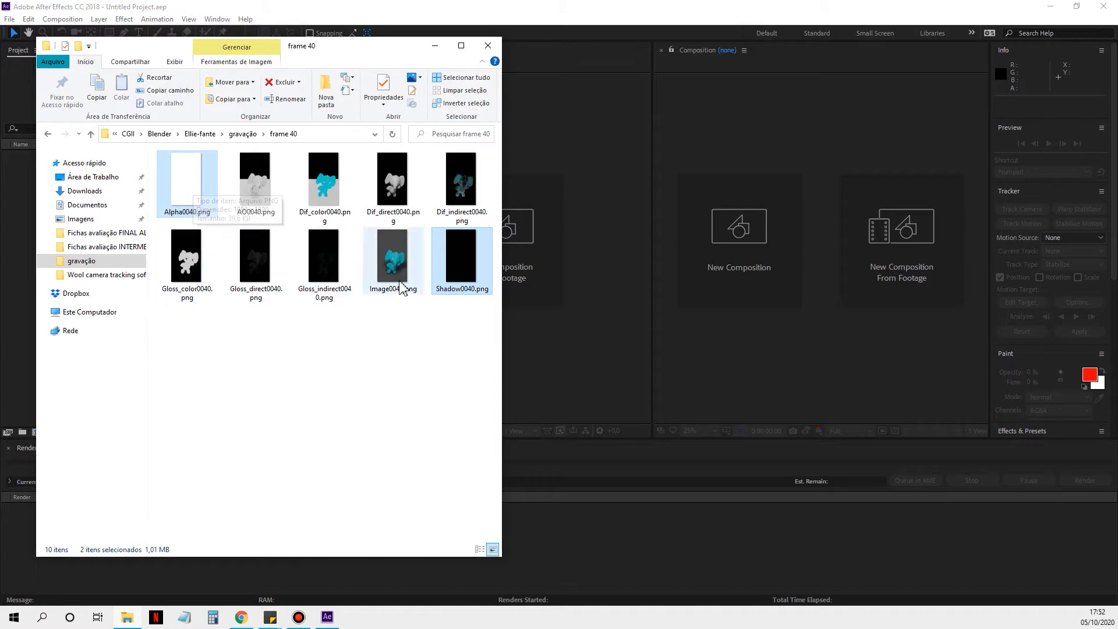
{"action": "left_click", "coordinate": [456, 13]}
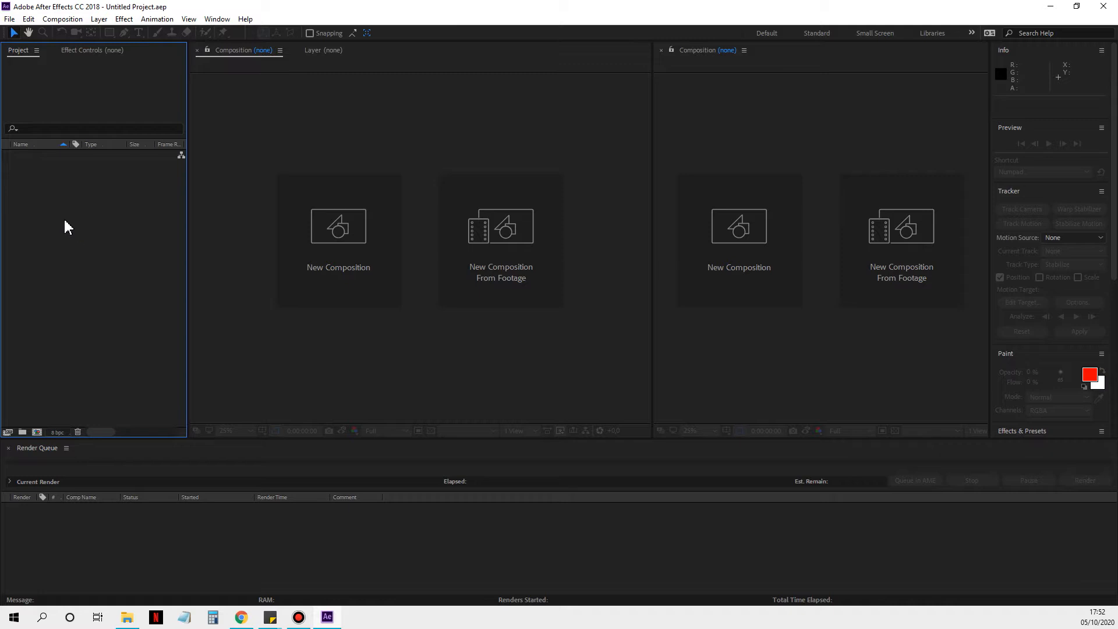
{"action": "double_click", "coordinate": [62, 260]}
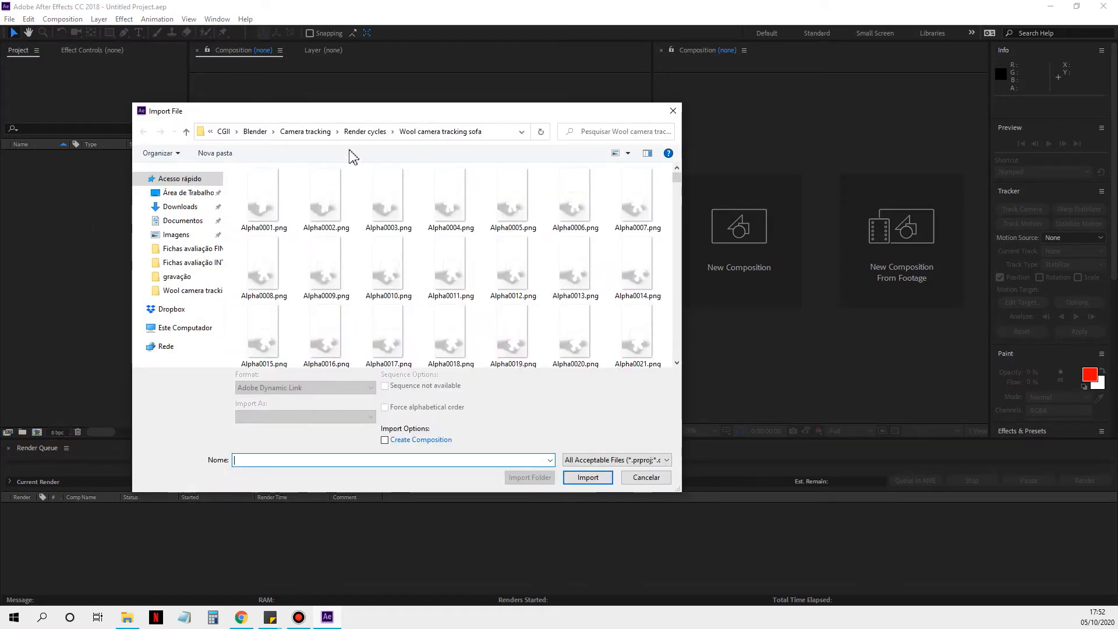
Step: Examine the Alpha, AO and Dif_color PNG sequences in the Wool camera tracking sofa folder
{"action": "left_click", "coordinate": [270, 216]}
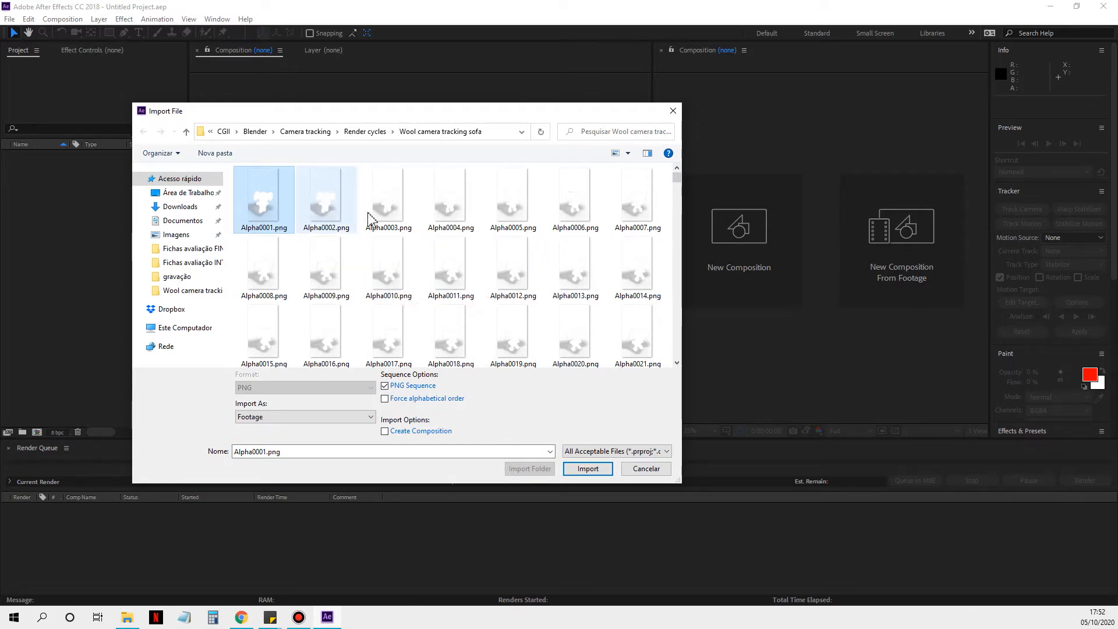
{"action": "scroll", "coordinate": [571, 308], "scroll_direction": "down", "scroll_amount": 15}
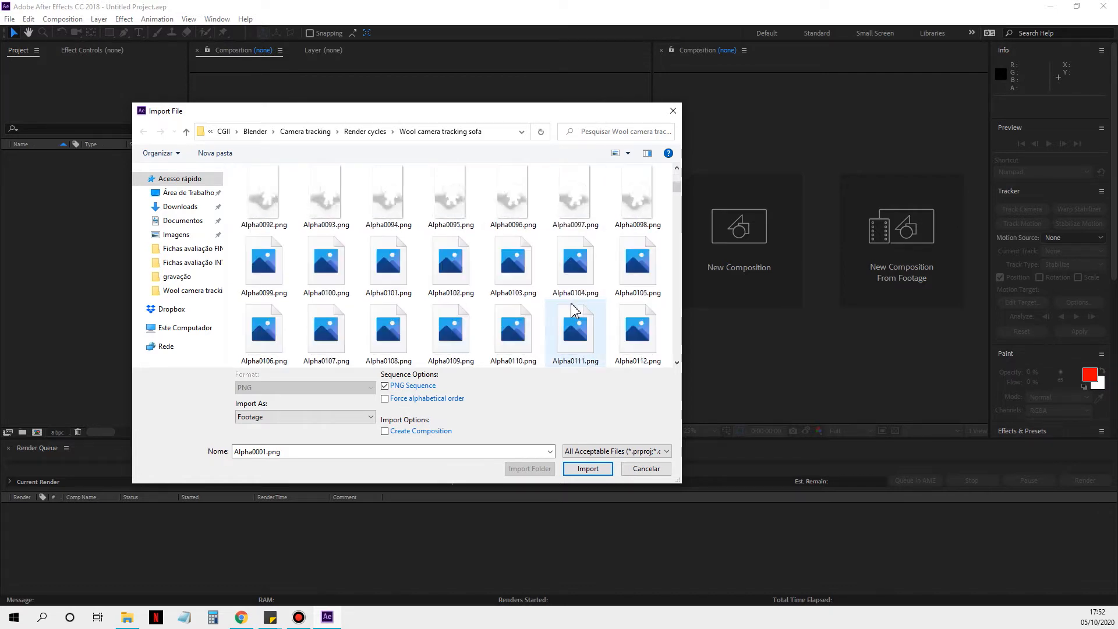
{"action": "scroll", "coordinate": [573, 310], "scroll_direction": "down", "scroll_amount": 10}
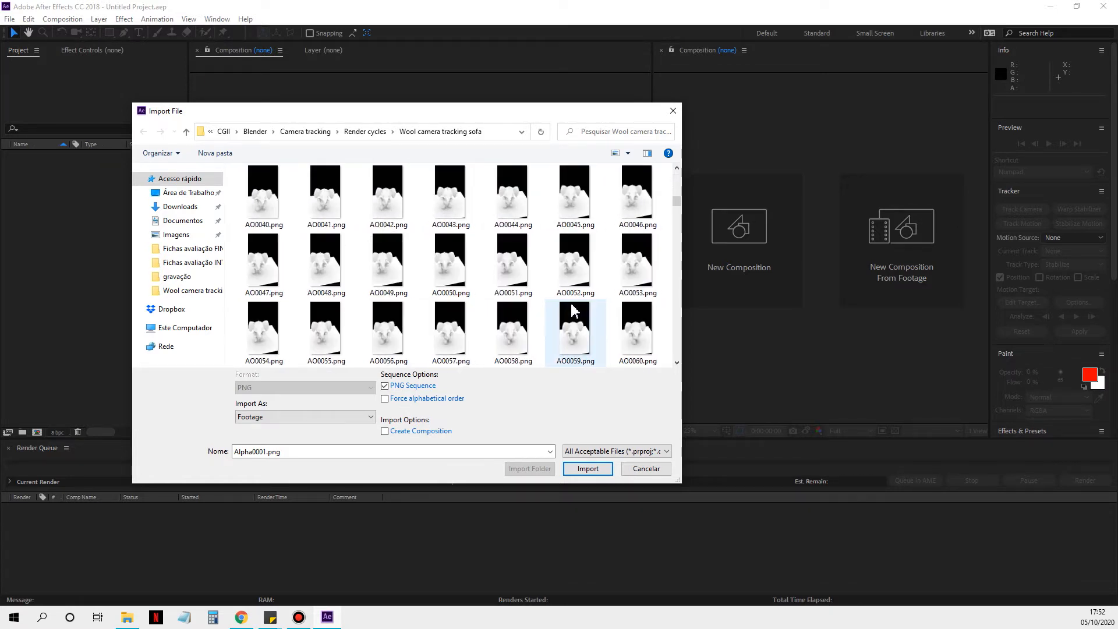
{"action": "scroll", "coordinate": [573, 310], "scroll_direction": "up", "scroll_amount": 5}
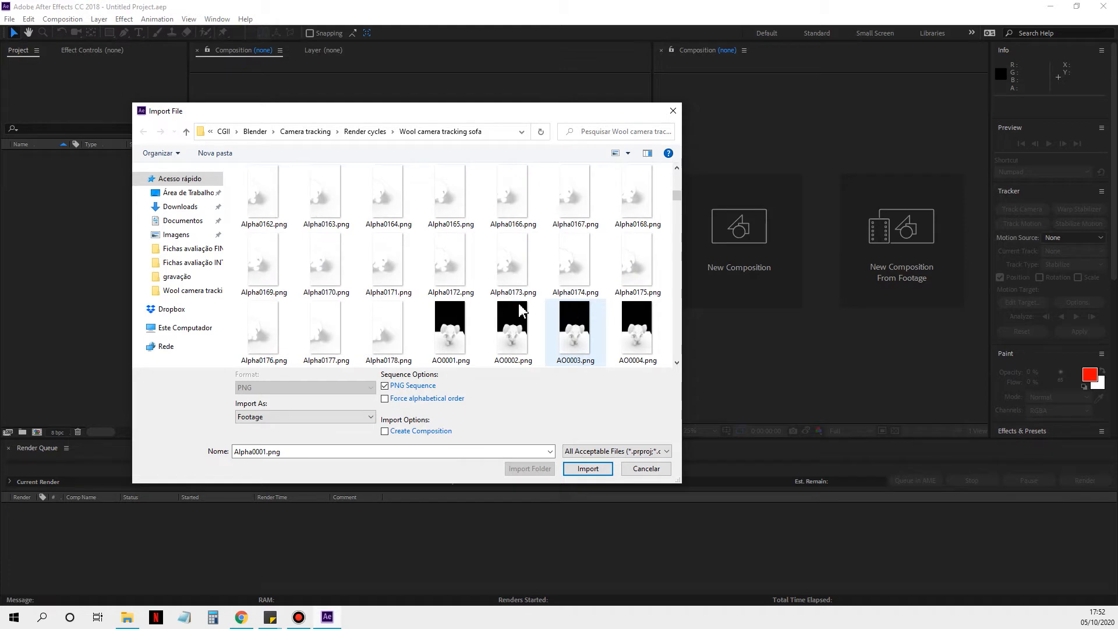
{"action": "left_click", "coordinate": [450, 334]}
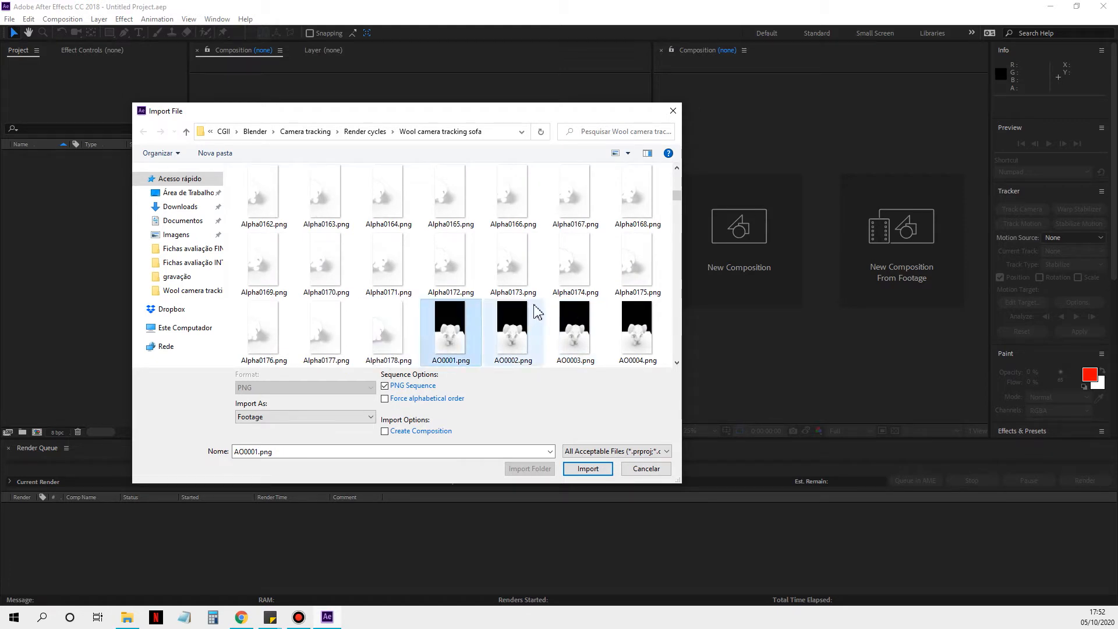
{"action": "scroll", "coordinate": [535, 317], "scroll_direction": "down", "scroll_amount": 1}
{"action": "scroll", "coordinate": [537, 311], "scroll_direction": "down", "scroll_amount": 17}
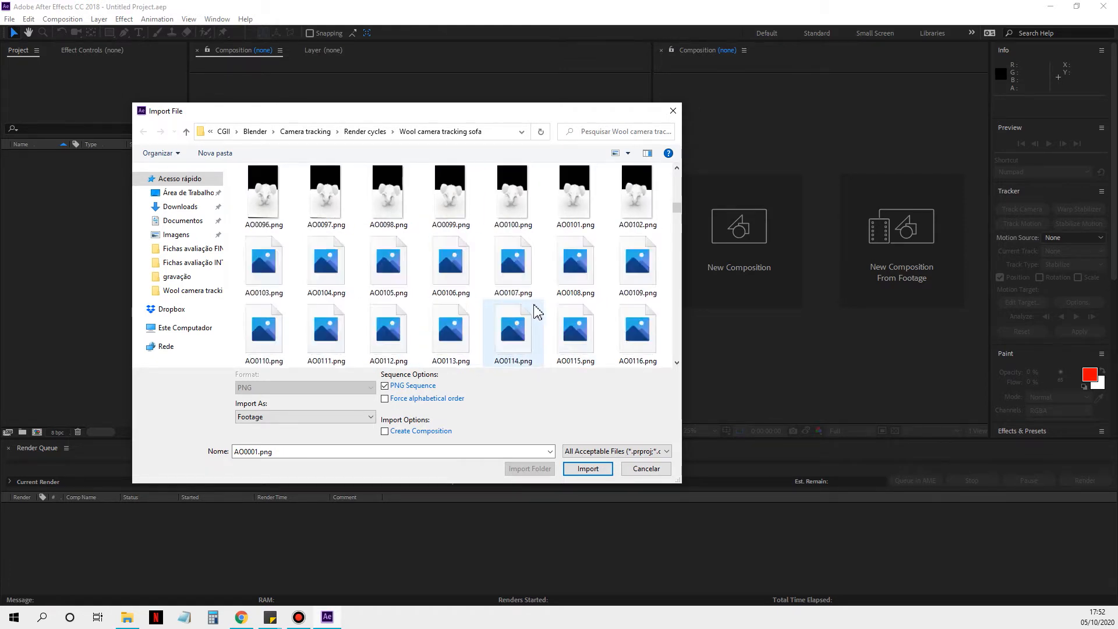
{"action": "scroll", "coordinate": [533, 312], "scroll_direction": "down", "scroll_amount": 10}
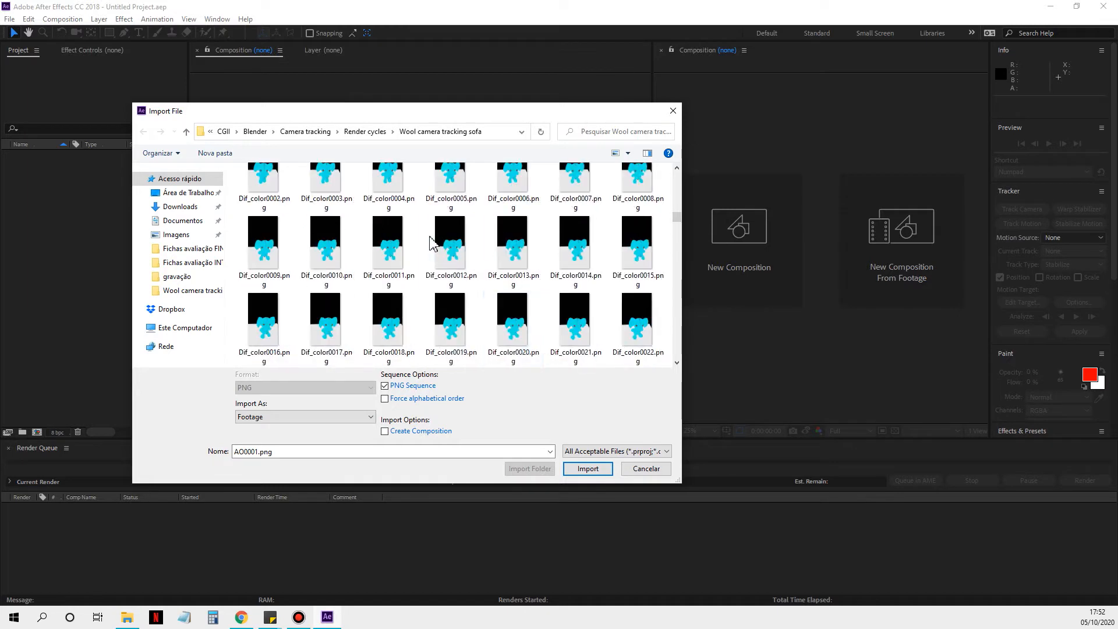
{"action": "left_click", "coordinate": [447, 246]}
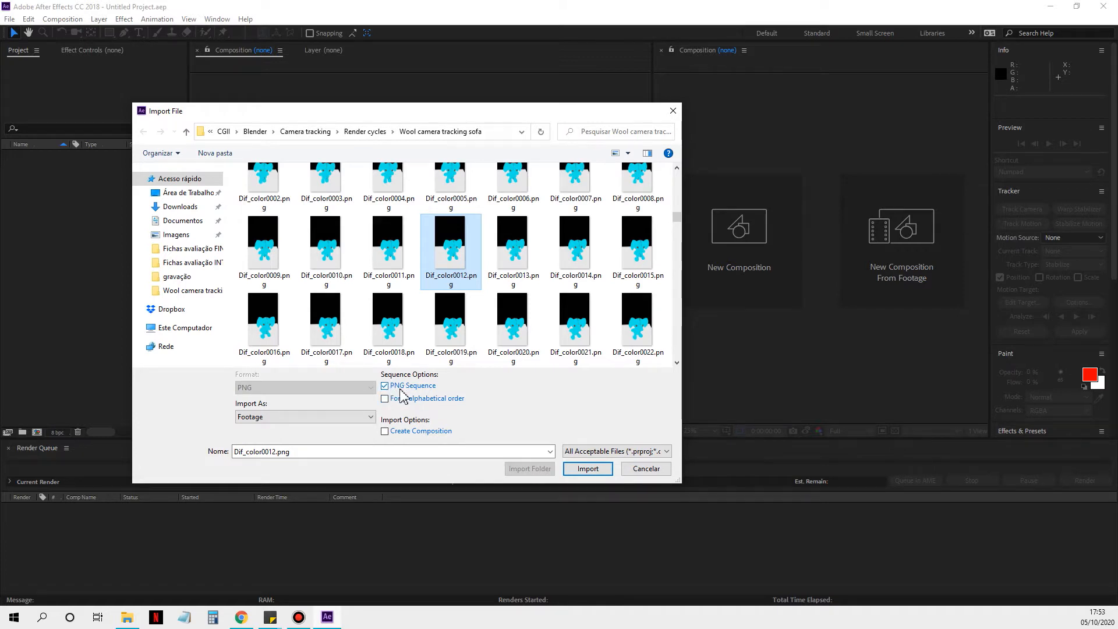
Step: Browse the import location to the frame 40 folder inside Blender, Ellie-fante, gravação
{"action": "left_click", "coordinate": [255, 132]}
{"action": "double_click", "coordinate": [275, 224]}
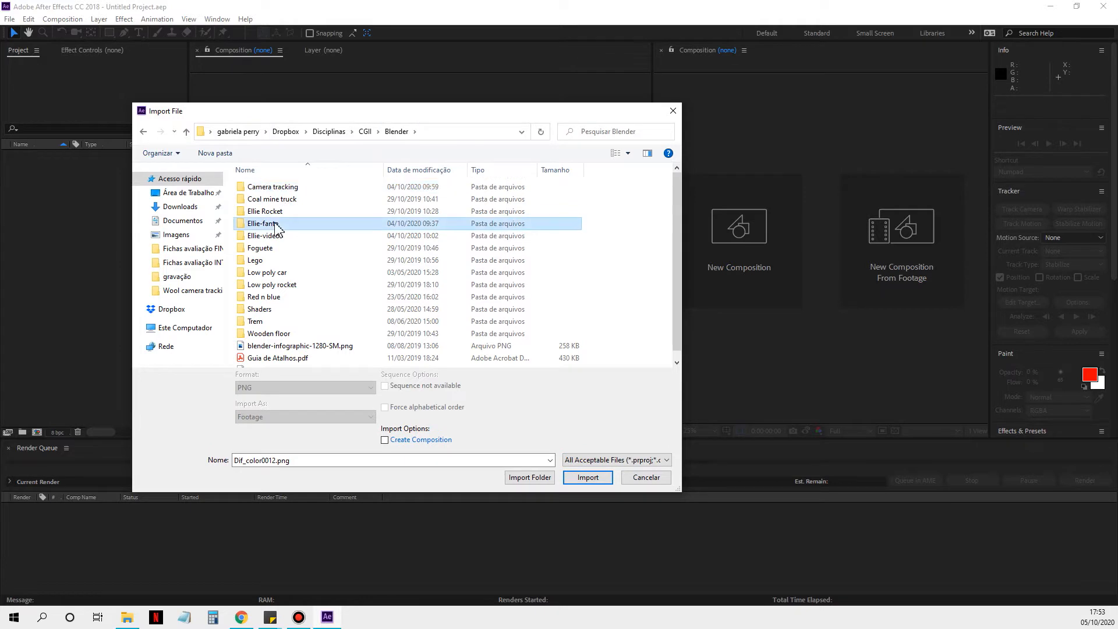
{"action": "double_click", "coordinate": [337, 201]}
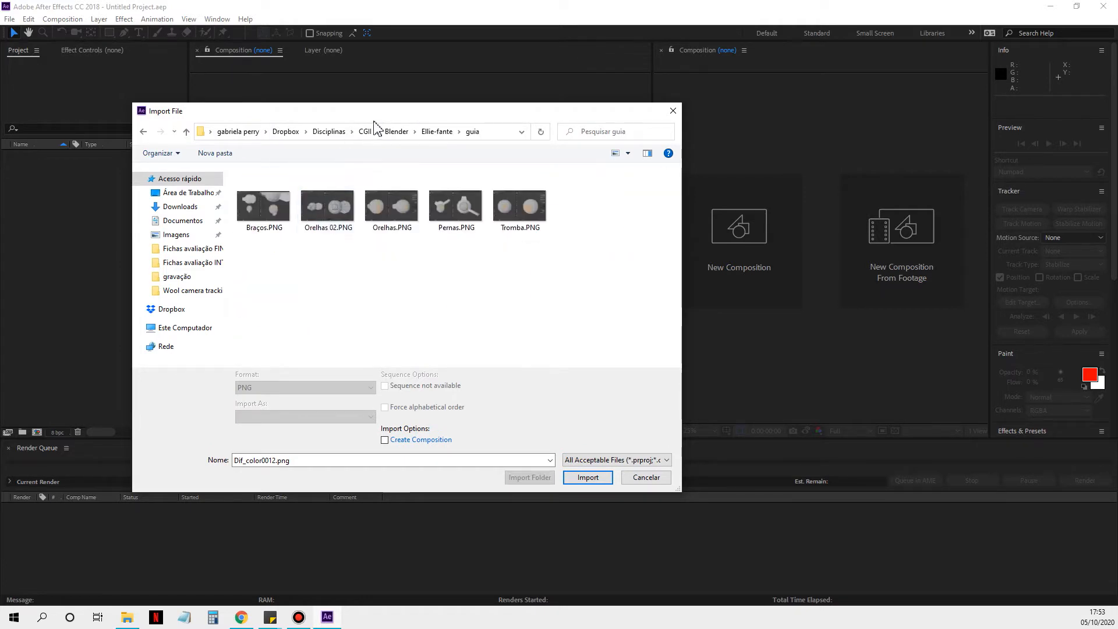
{"action": "left_click", "coordinate": [439, 132]}
{"action": "left_click", "coordinate": [265, 224]}
{"action": "double_click", "coordinate": [265, 224]}
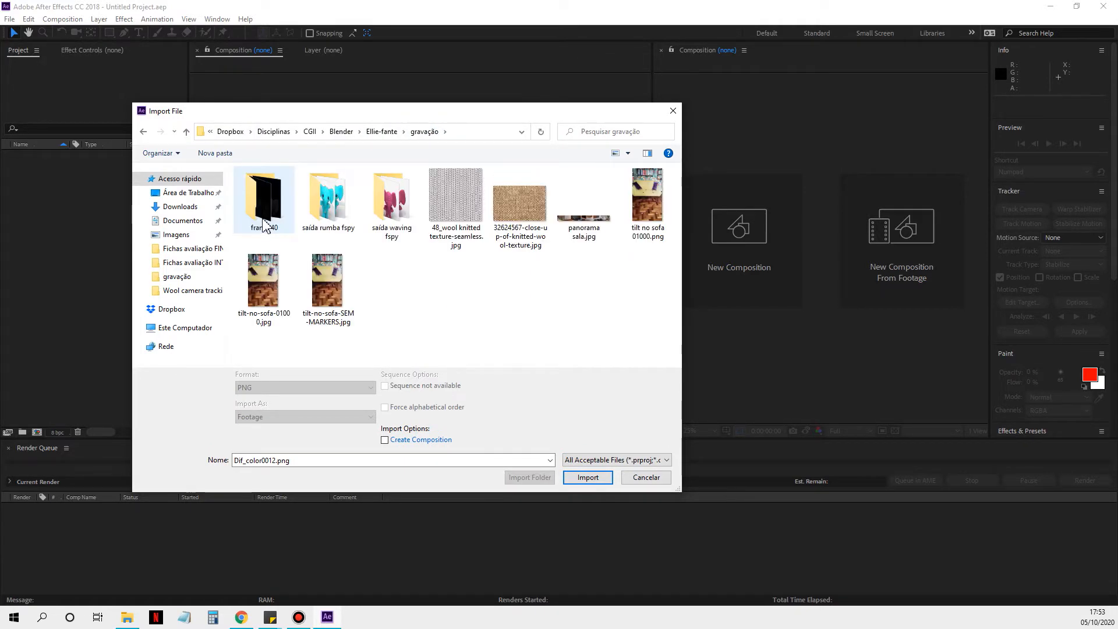
{"action": "double_click", "coordinate": [263, 204]}
Step: Import the AO, Dif_color, Dif_direct, Dif_indirect, Gloss_color, Gloss_direct and Gloss_indirect 0040 PNG files as footage
{"action": "left_click", "coordinate": [327, 198]}
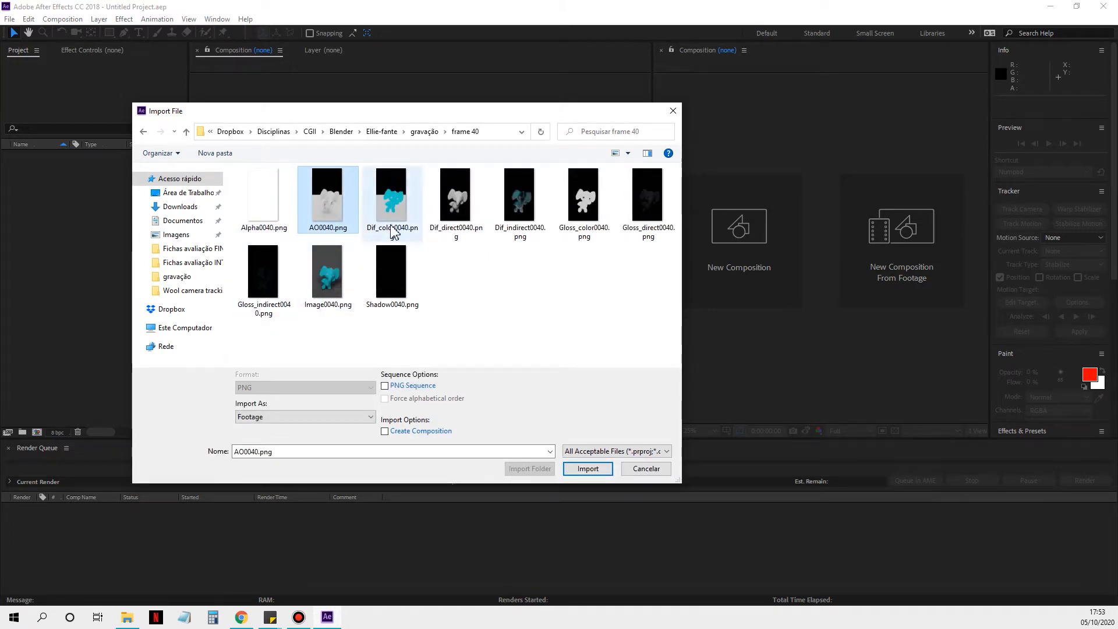
{"action": "left_click", "coordinate": [391, 198], "text": "ctrl"}
{"action": "left_click", "coordinate": [455, 197], "text": "ctrl"}
{"action": "left_click", "coordinate": [520, 198], "text": "ctrl"}
{"action": "left_click", "coordinate": [605, 226], "text": "ctrl"}
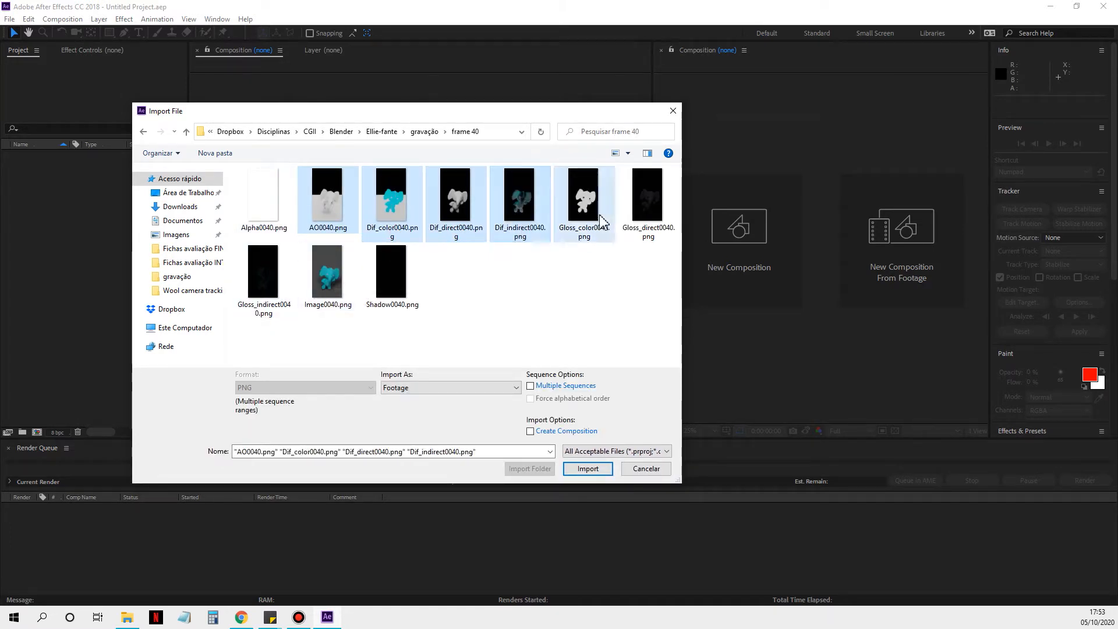
{"action": "left_click", "coordinate": [646, 203], "text": "ctrl"}
{"action": "left_click", "coordinate": [241, 303], "text": "ctrl"}
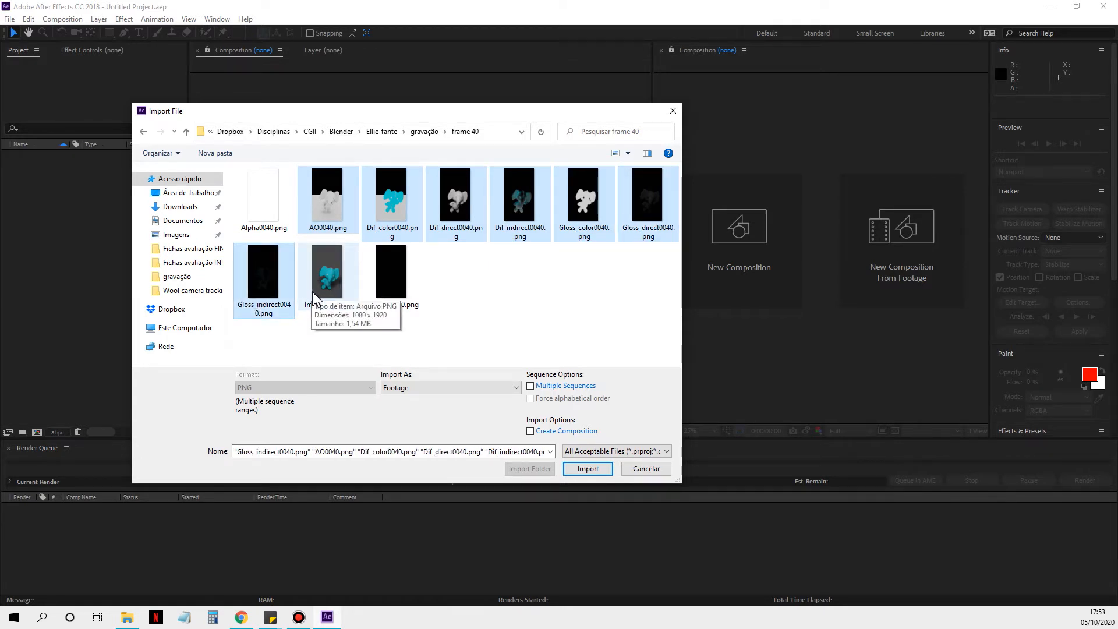
{"action": "left_click", "coordinate": [588, 470]}
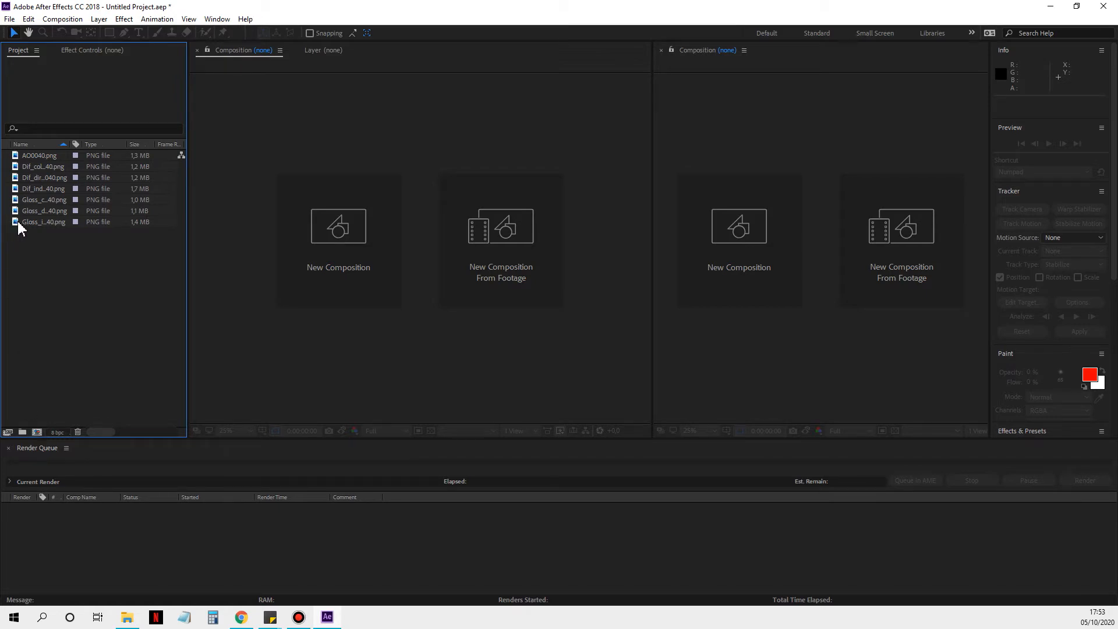
Step: Create a composition from Dif_color0040.png and name it "Ellie acenando"
{"action": "left_click", "coordinate": [17, 166]}
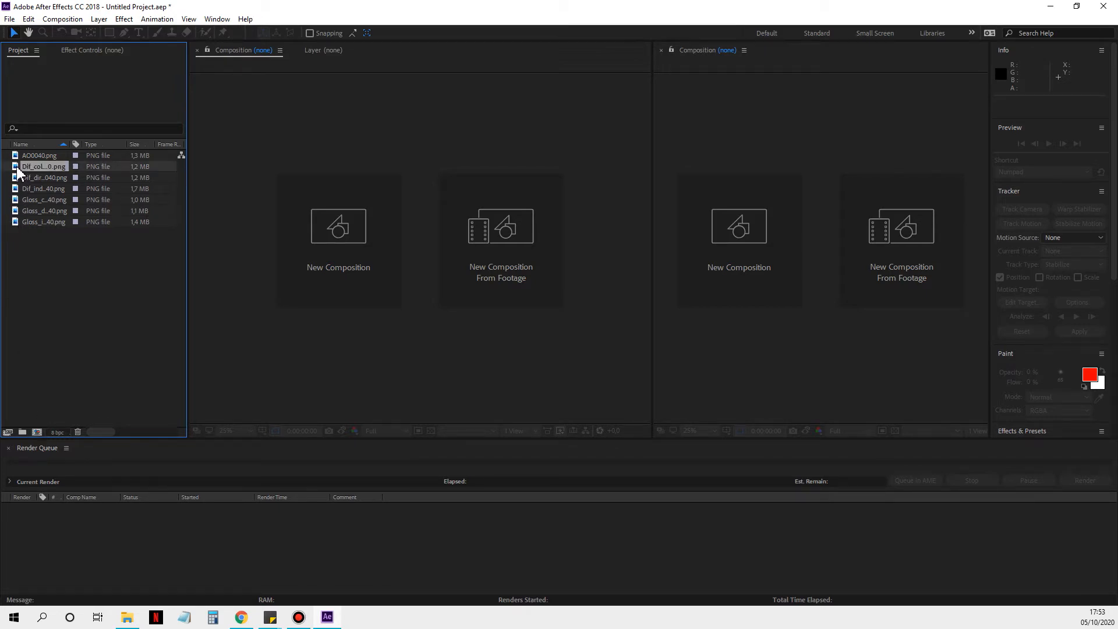
{"action": "left_click_drag", "start_coordinate": [25, 166], "coordinate": [341, 287]}
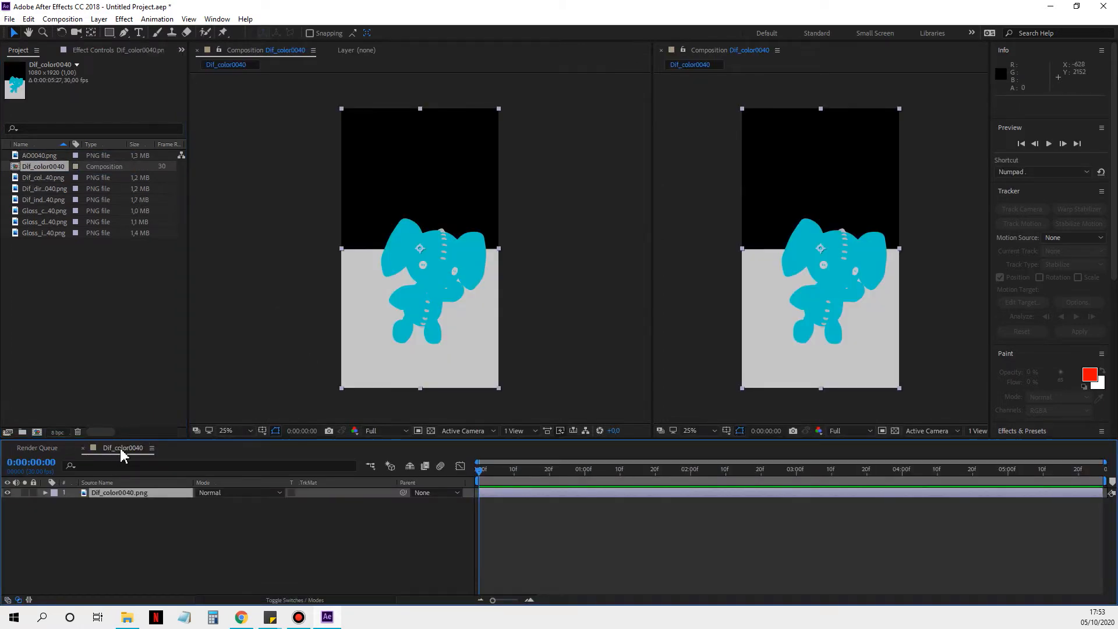
{"action": "right_click", "coordinate": [121, 450]}
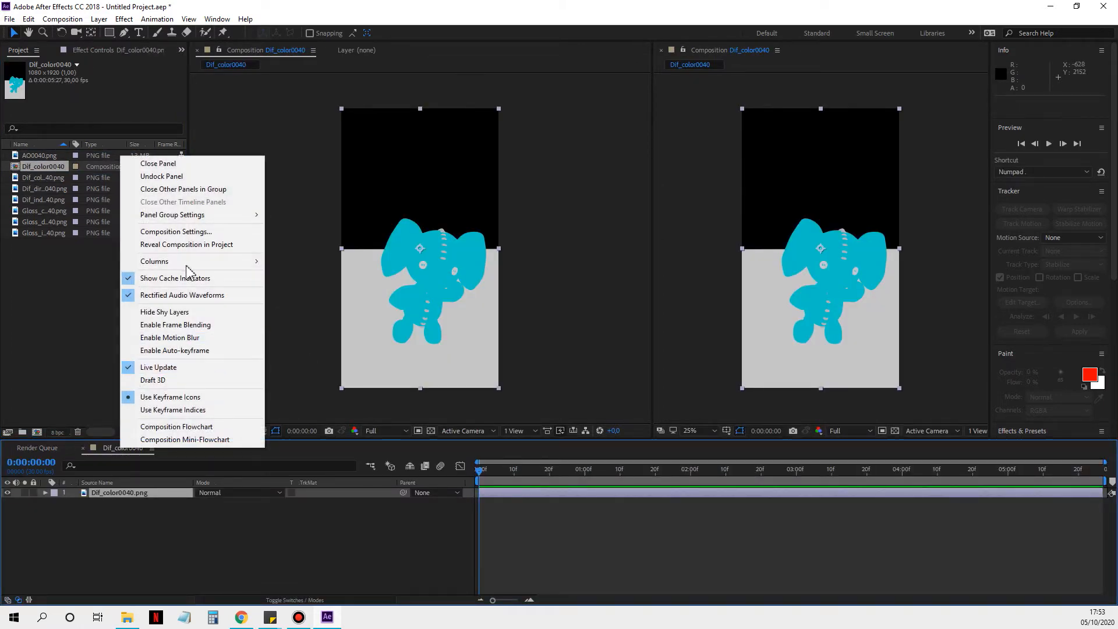
{"action": "left_click", "coordinate": [194, 244]}
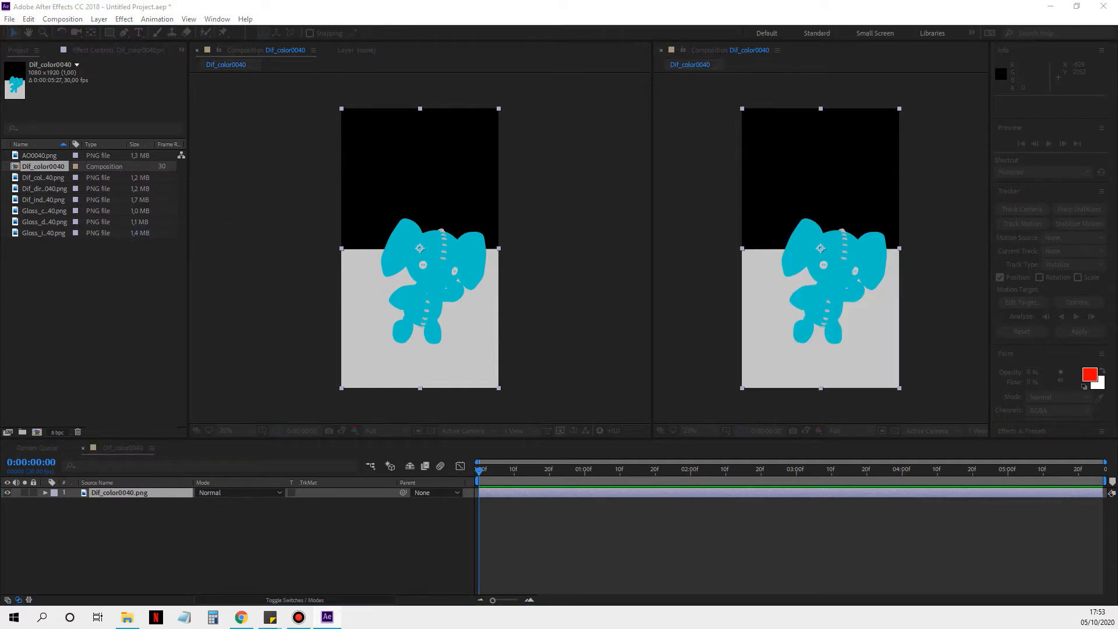
{"action": "key", "text": "ctrl+k"}
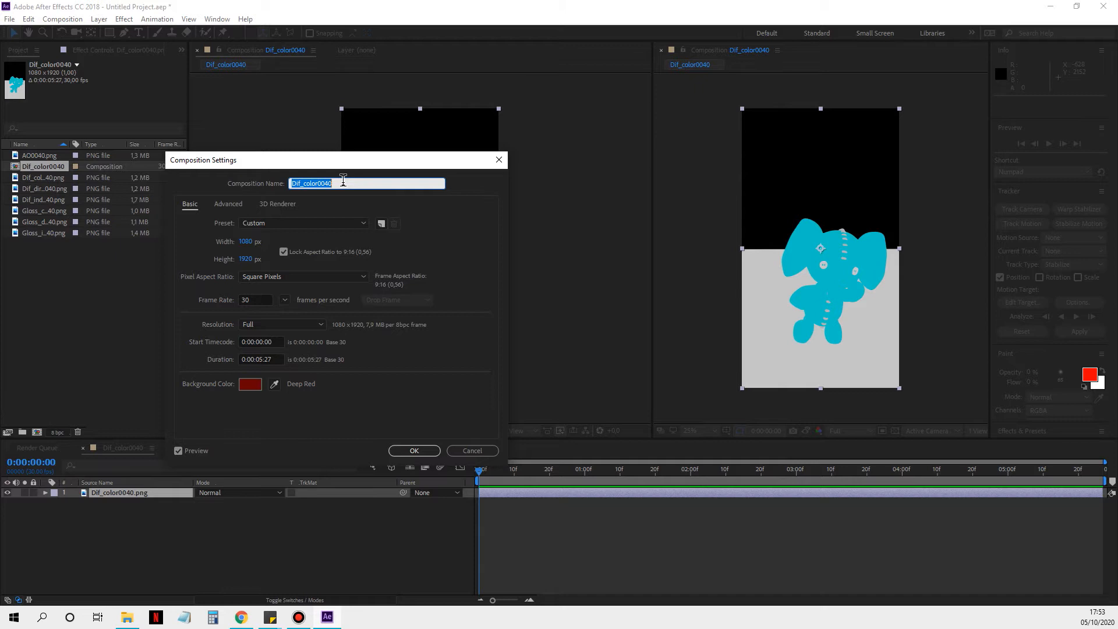
{"action": "type", "text": "Elie "}
{"action": "type", "text": "lie acenando"}
{"action": "key", "text": "Return"}
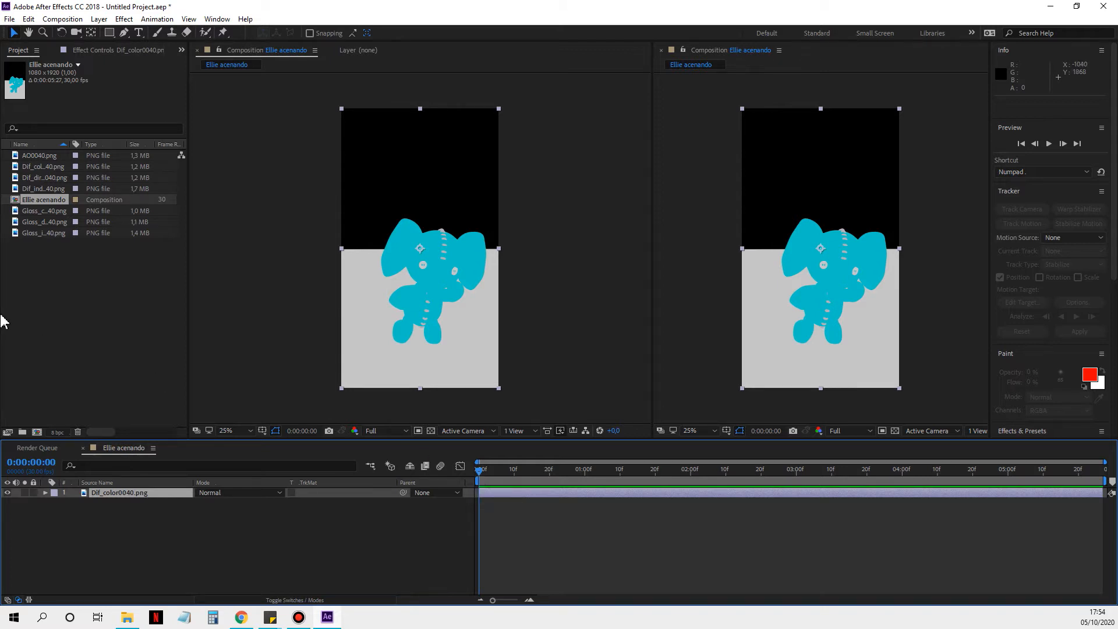
{"action": "left_click", "coordinate": [47, 188]}
{"action": "left_click", "coordinate": [46, 178], "text": "ctrl"}
{"action": "left_click", "coordinate": [47, 167], "text": "ctrl"}
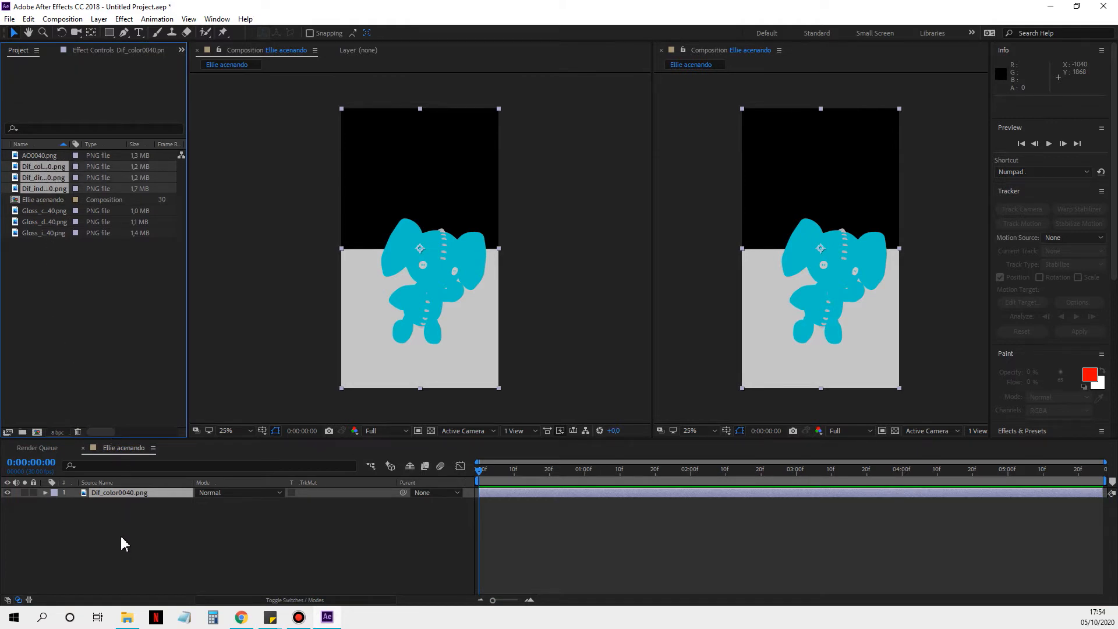
{"action": "left_click", "coordinate": [120, 534]}
{"action": "left_click", "coordinate": [52, 330]}
Step: Add Dif_direct0040.png and Dif_indirect0040.png to the Ellie acenando composition as layers below Dif_color0040.png
{"action": "left_click", "coordinate": [44, 178]}
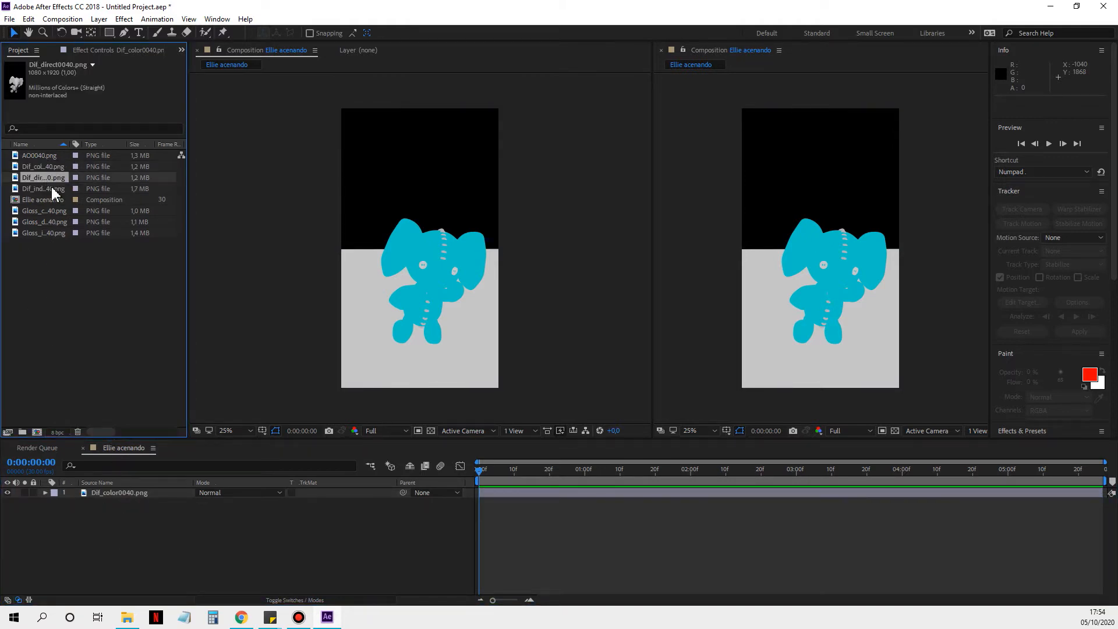
{"action": "left_click", "coordinate": [51, 188], "text": "ctrl"}
{"action": "left_click_drag", "start_coordinate": [50, 188], "coordinate": [115, 531]}
{"action": "left_click", "coordinate": [116, 536]}
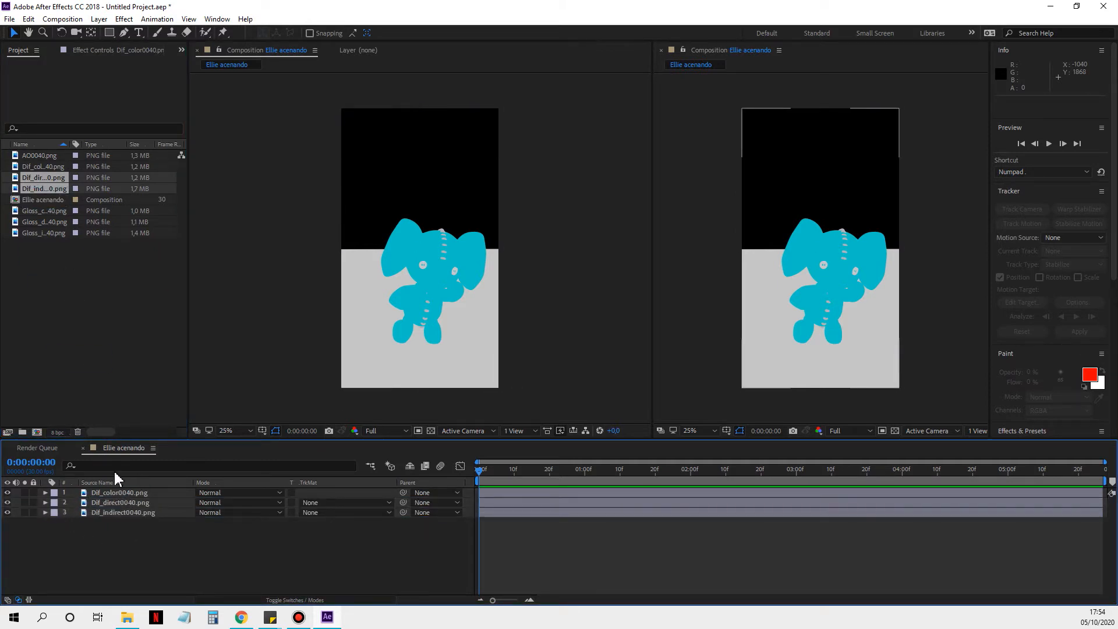
{"action": "left_click", "coordinate": [114, 556]}
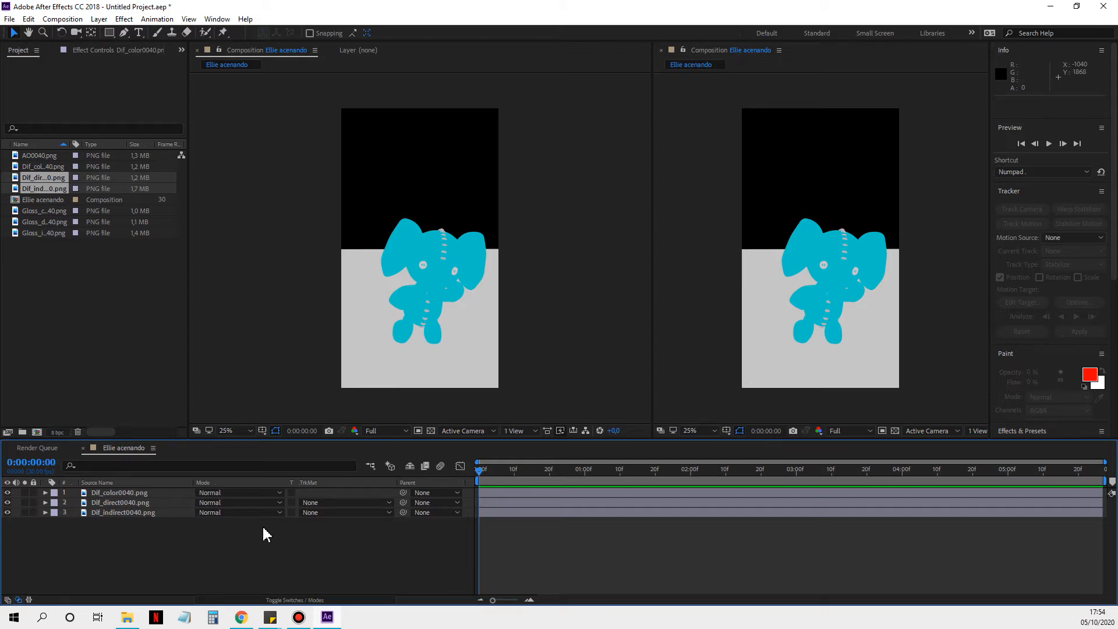
{"action": "left_click", "coordinate": [145, 516]}
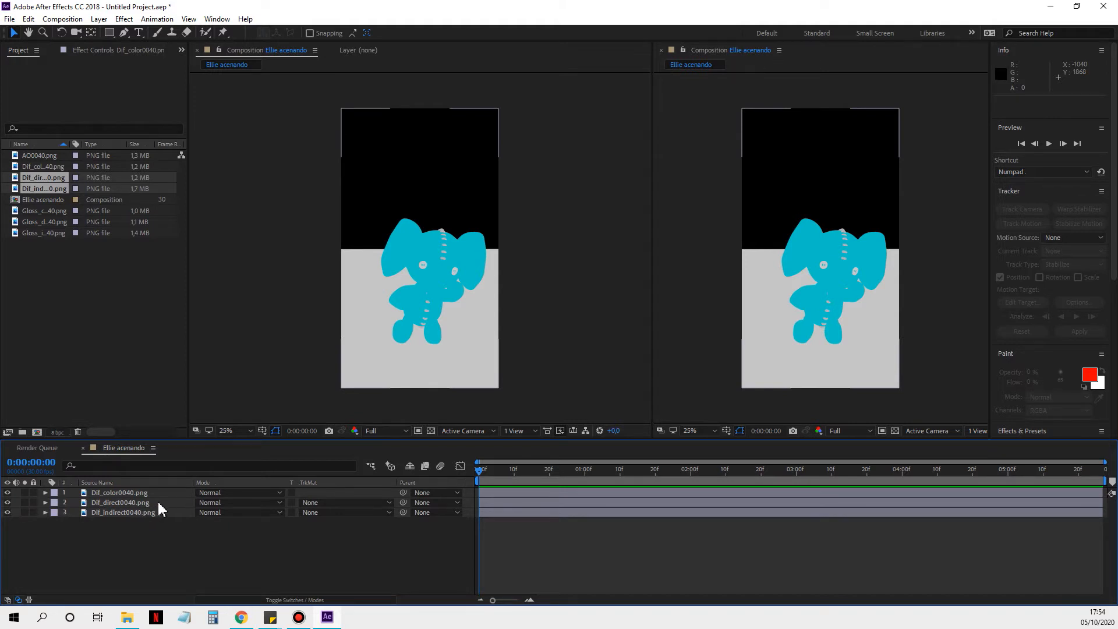
Step: Set the blend mode of the Dif_direct0040.png layer to Alpha Add and of the Dif_color0040.png layer to Multiply
{"action": "left_click", "coordinate": [212, 491]}
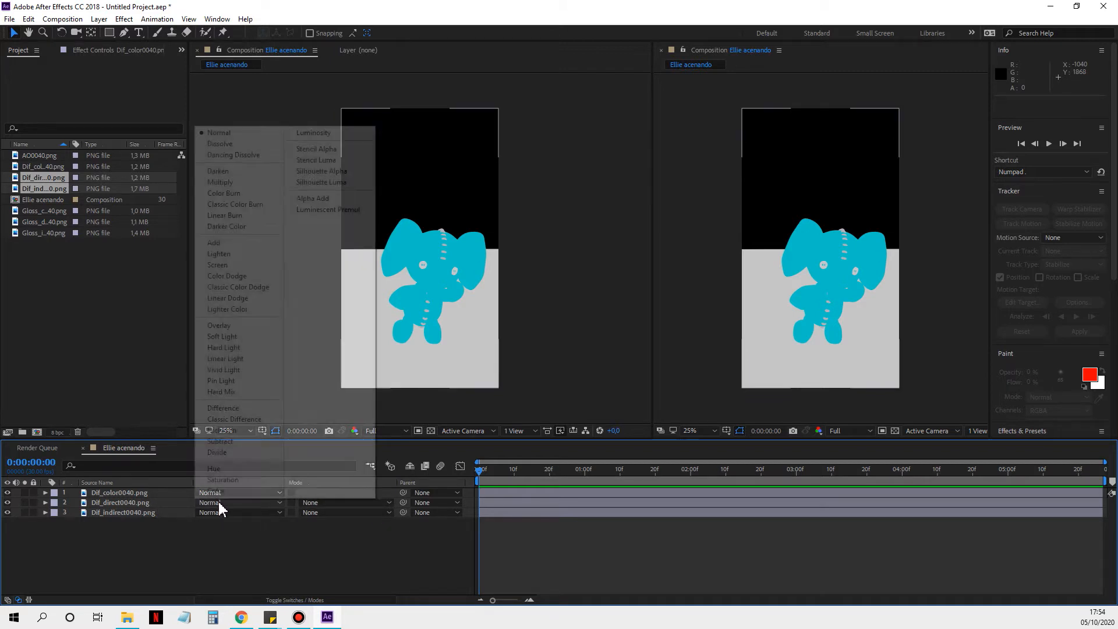
{"action": "left_click", "coordinate": [314, 199]}
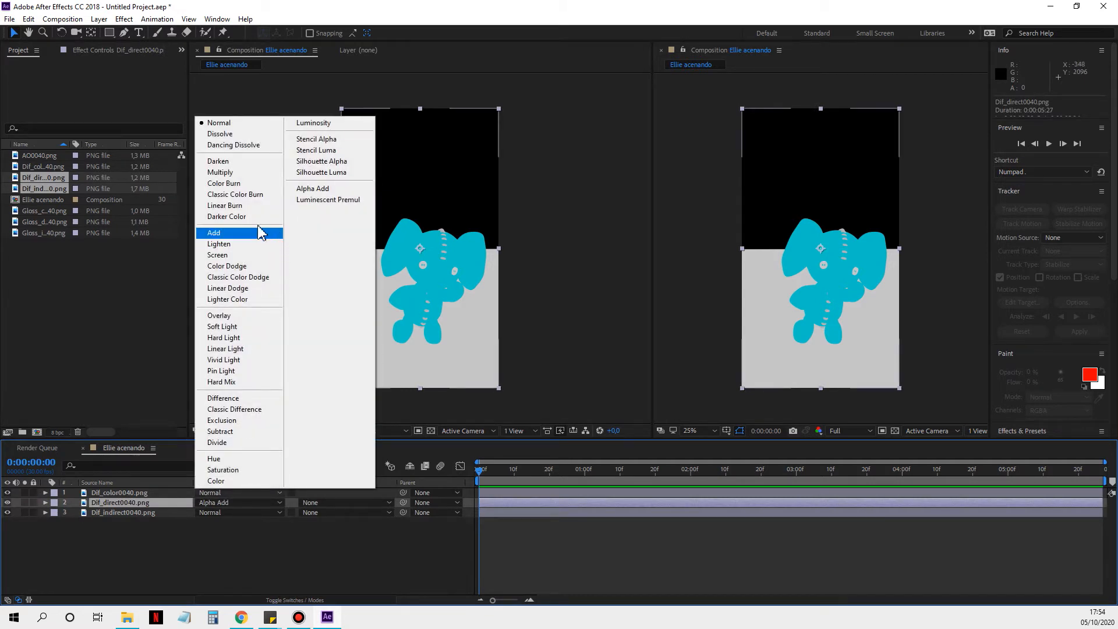
{"action": "left_click", "coordinate": [244, 172]}
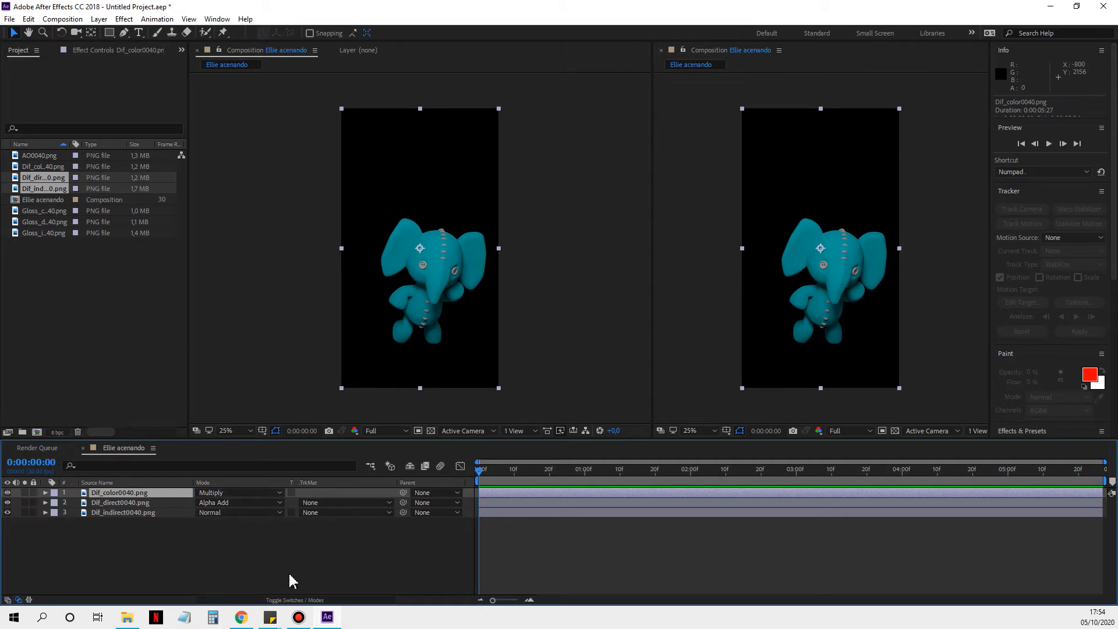
{"action": "left_click", "coordinate": [311, 600]}
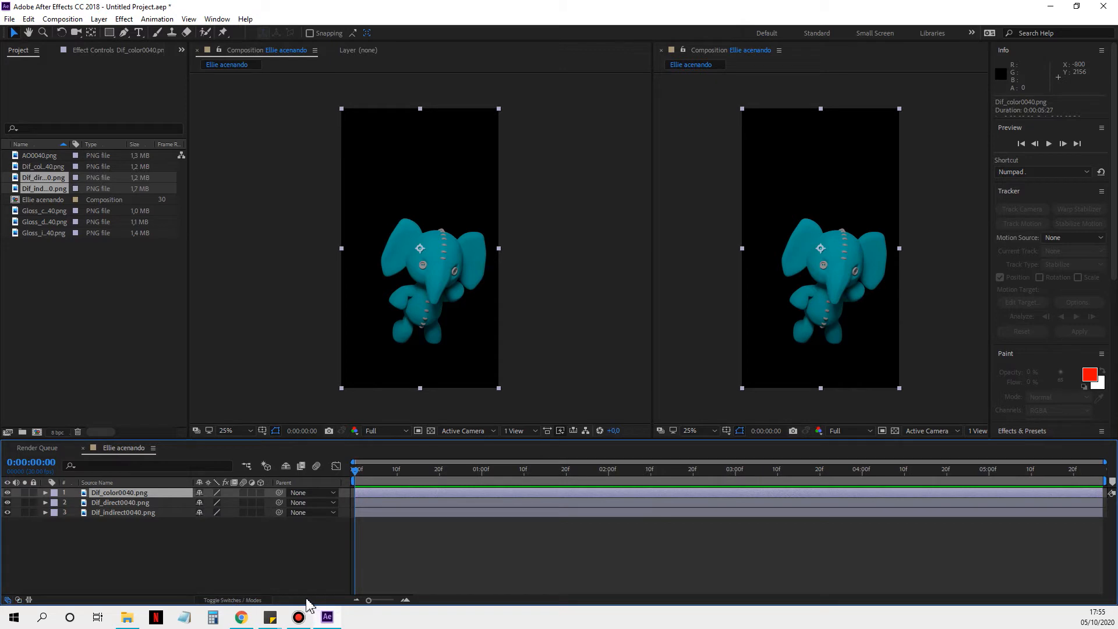
{"action": "left_click", "coordinate": [233, 600]}
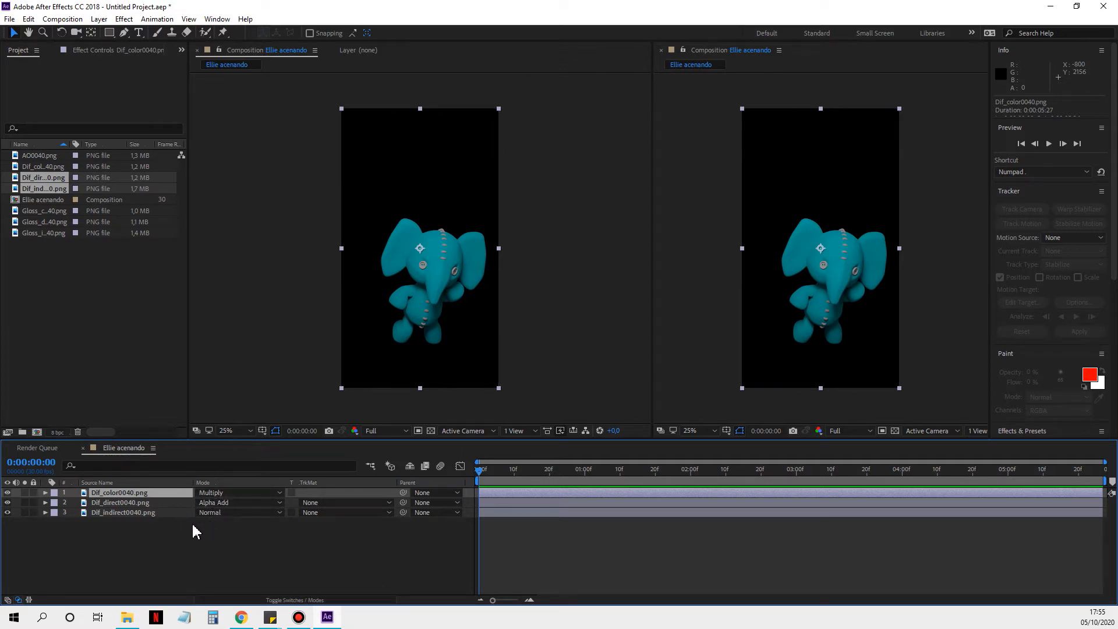
Step: Hide the Dif_color0040.png layer and set the Dif_direct0040.png layer's blend mode to Normal after trying Dissolve
{"action": "left_click", "coordinate": [8, 492]}
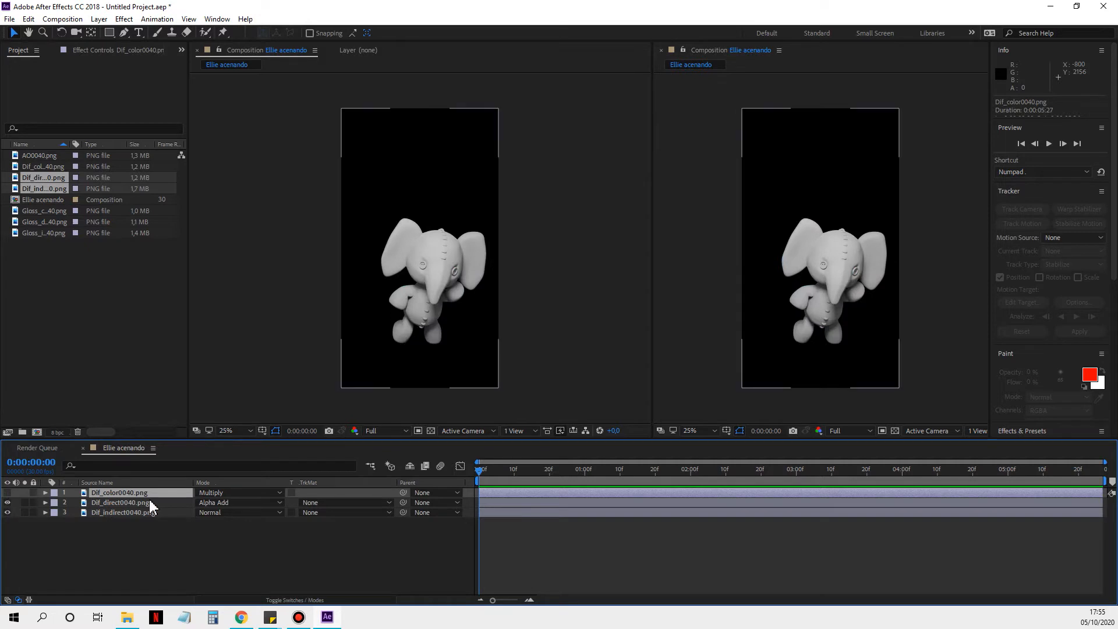
{"action": "left_click", "coordinate": [216, 500]}
{"action": "left_click", "coordinate": [241, 144]}
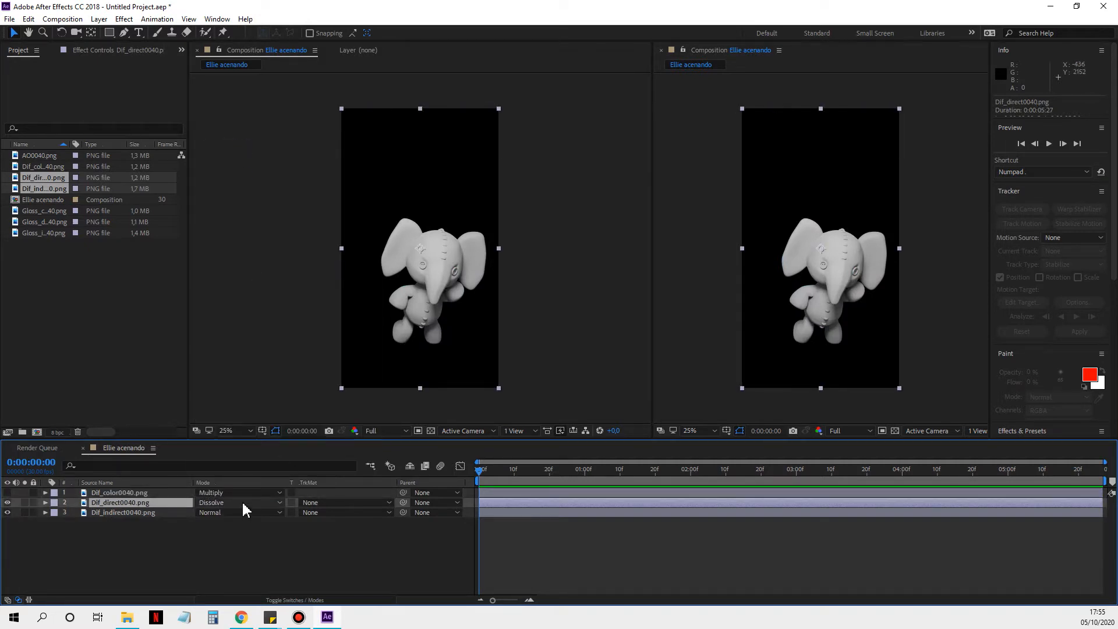
{"action": "left_click", "coordinate": [243, 504]}
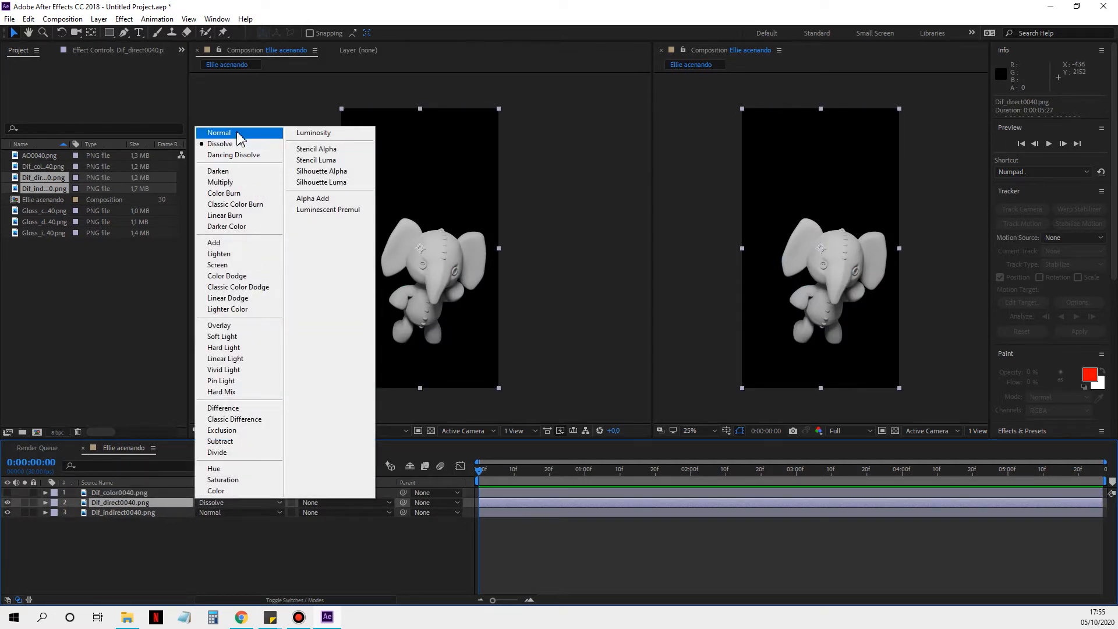
{"action": "left_click", "coordinate": [238, 132]}
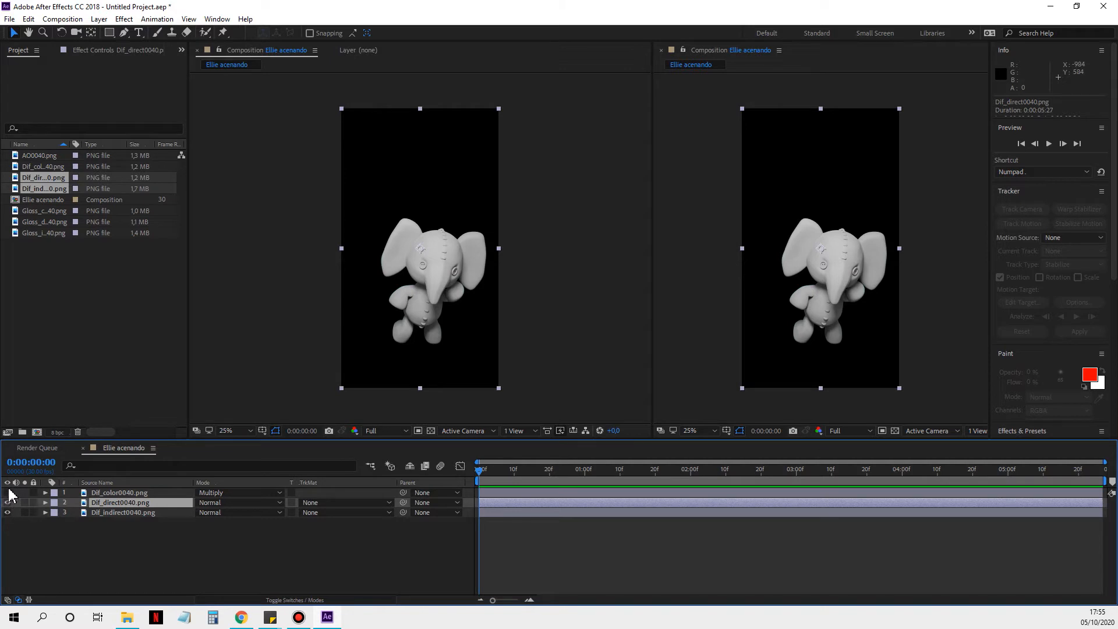
{"action": "left_click", "coordinate": [238, 512]}
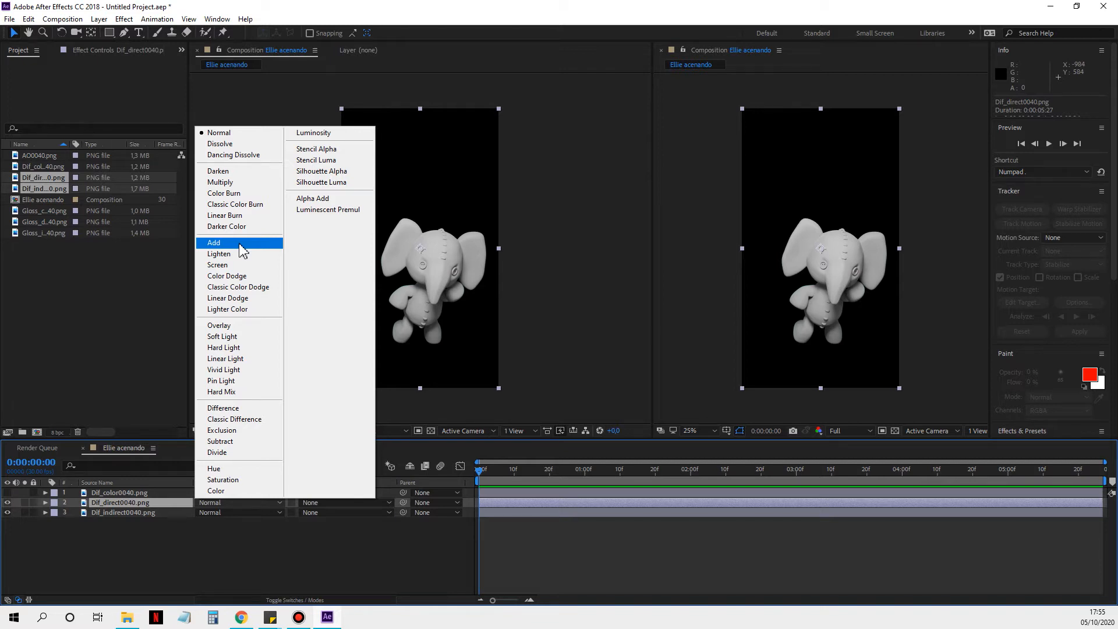
{"action": "left_click", "coordinate": [152, 505]}
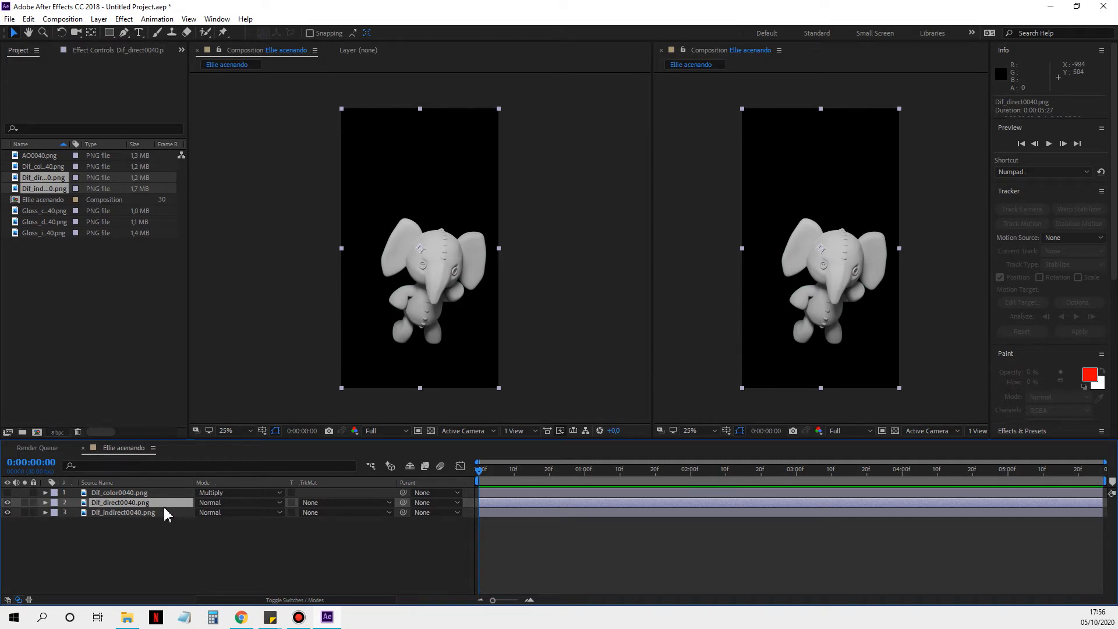
{"action": "left_click", "coordinate": [226, 504]}
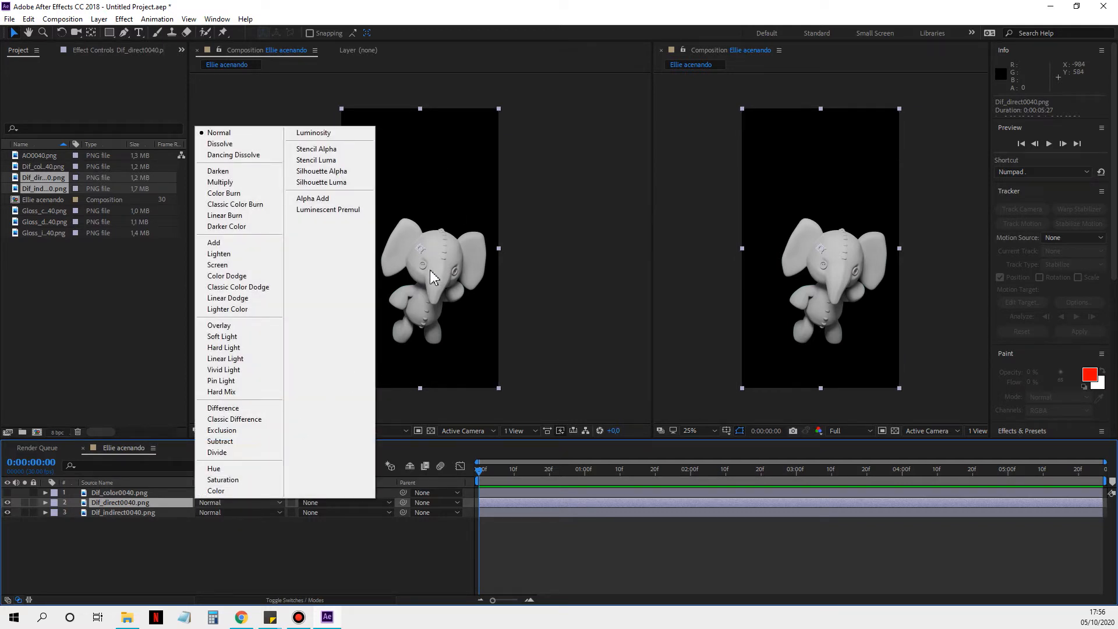
{"action": "left_click", "coordinate": [472, 304]}
Step: Try the Add blend mode on Dif_direct0040.png, compare the image with that layer hidden and shown, and return it to Normal
{"action": "scroll", "coordinate": [443, 298], "scroll_direction": "up", "scroll_amount": 4}
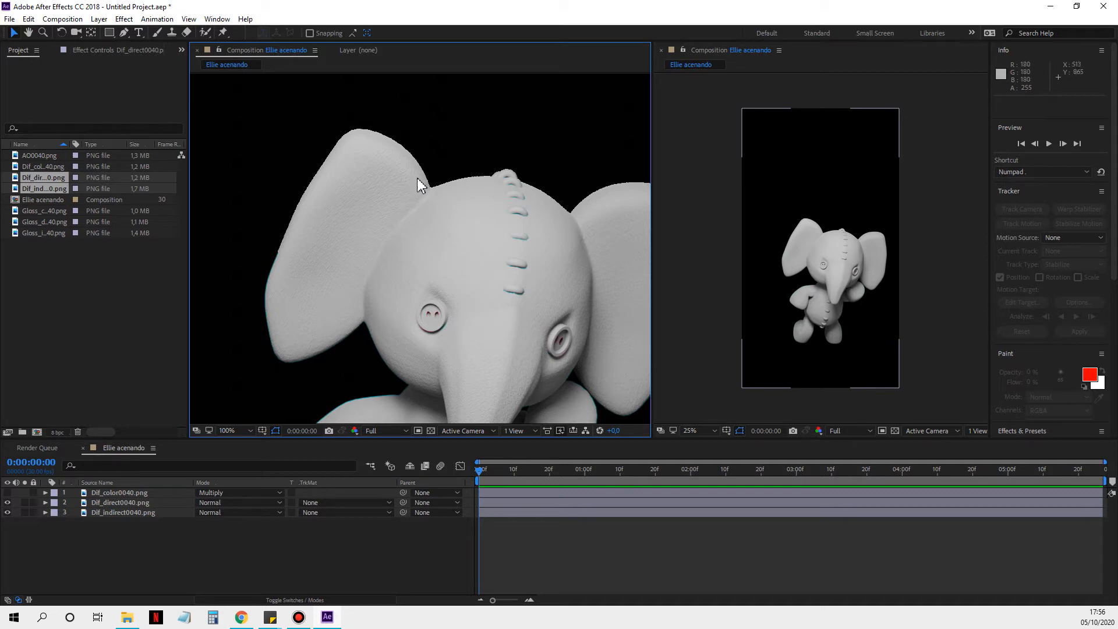
{"action": "left_click", "coordinate": [221, 503]}
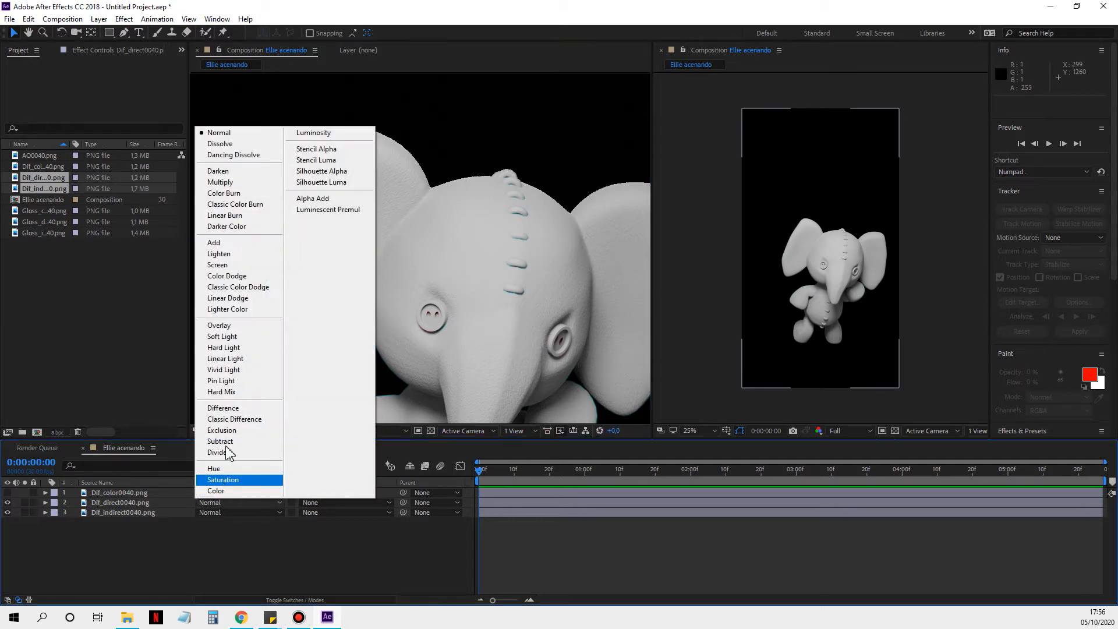
{"action": "left_click", "coordinate": [229, 243]}
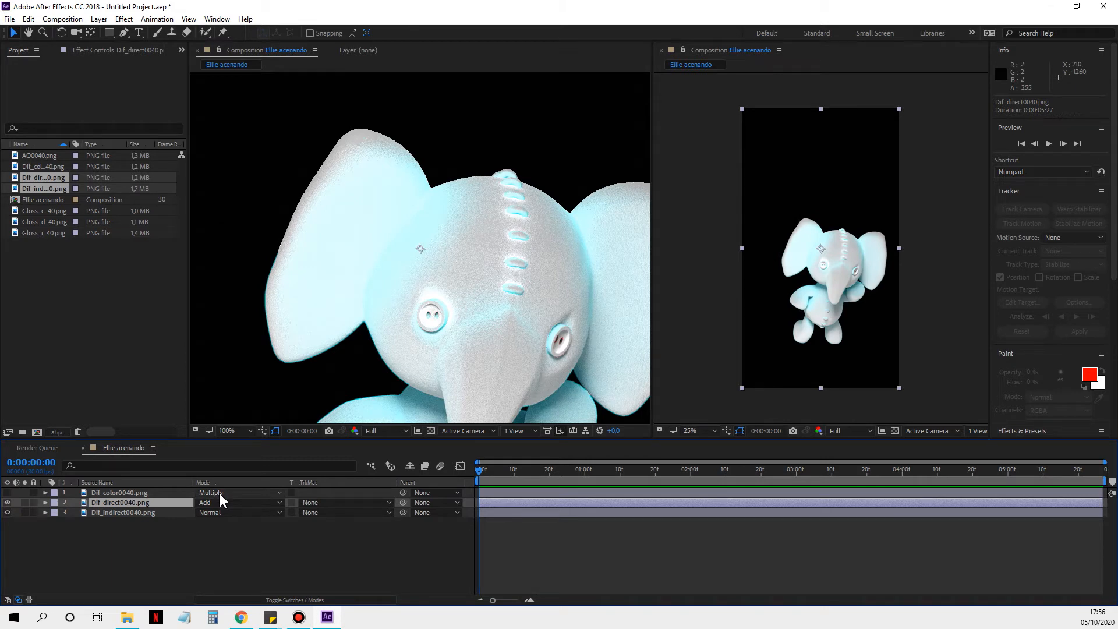
{"action": "left_click", "coordinate": [7, 502]}
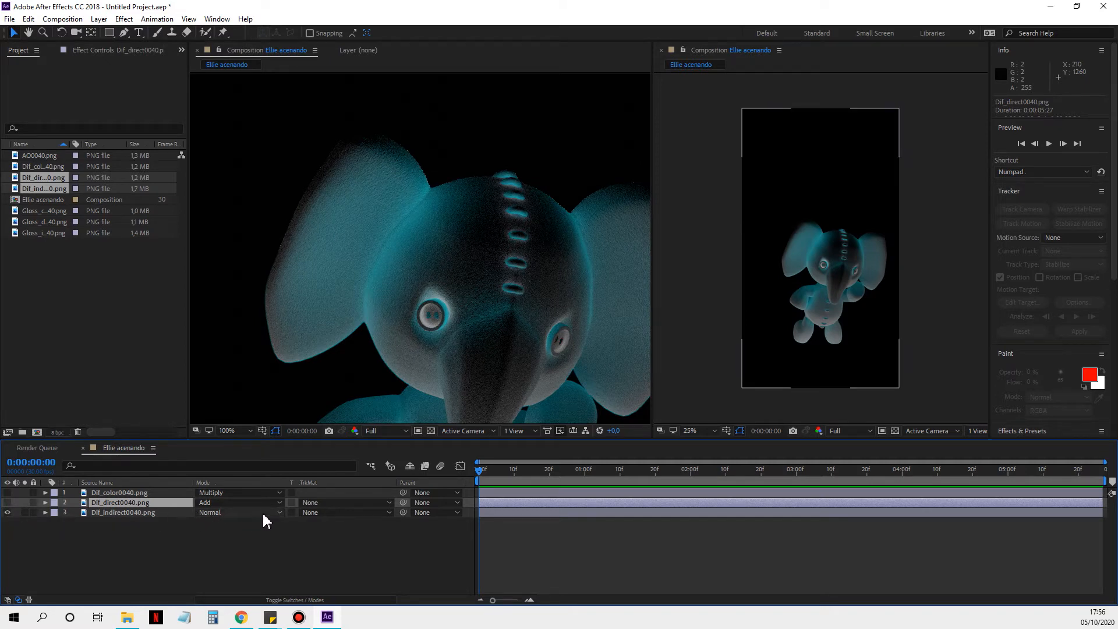
{"action": "left_click", "coordinate": [7, 503]}
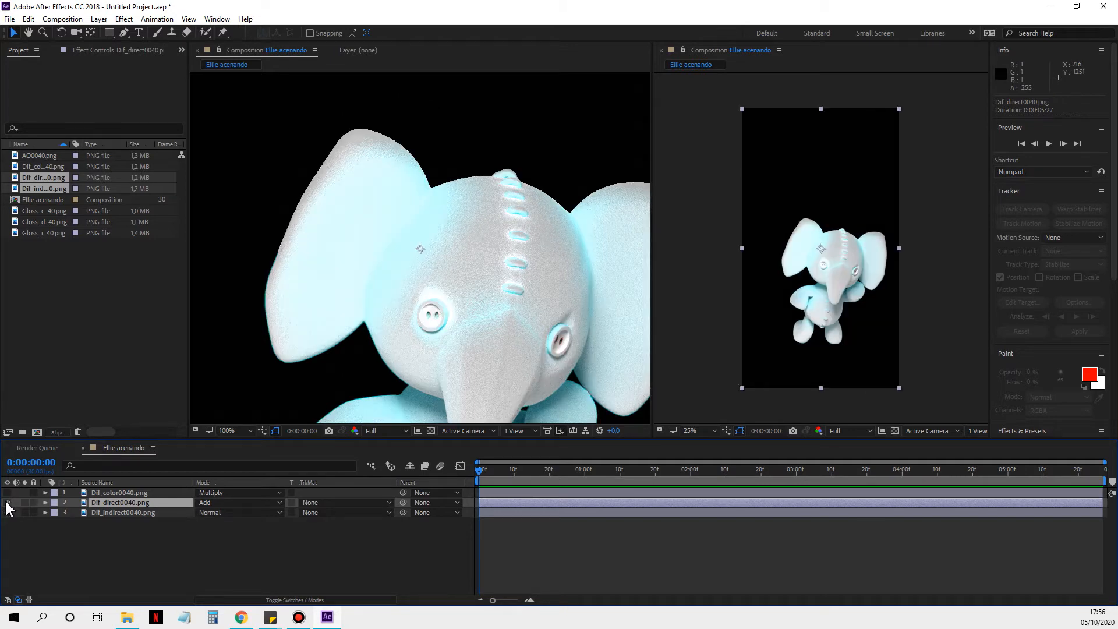
{"action": "left_click", "coordinate": [216, 502]}
{"action": "left_click", "coordinate": [236, 135]}
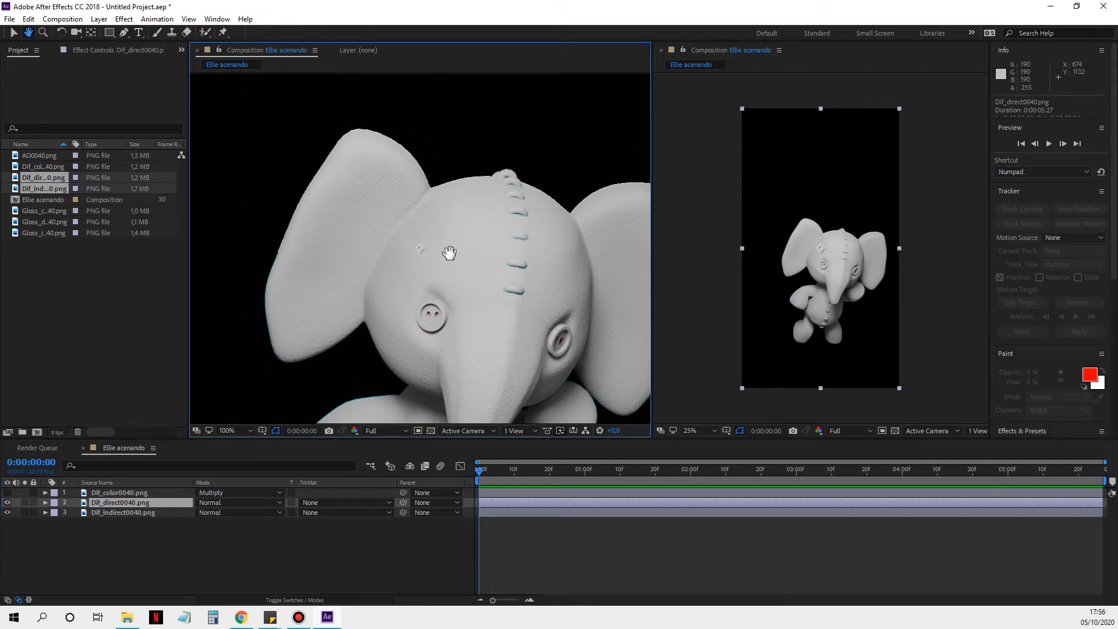
Step: Examine the elephant's diffuse shading and surface texture up close in the composition view
{"action": "scroll", "coordinate": [449, 250], "scroll_direction": "down", "scroll_amount": 4}
{"action": "scroll", "coordinate": [407, 207], "scroll_direction": "up", "scroll_amount": 6}
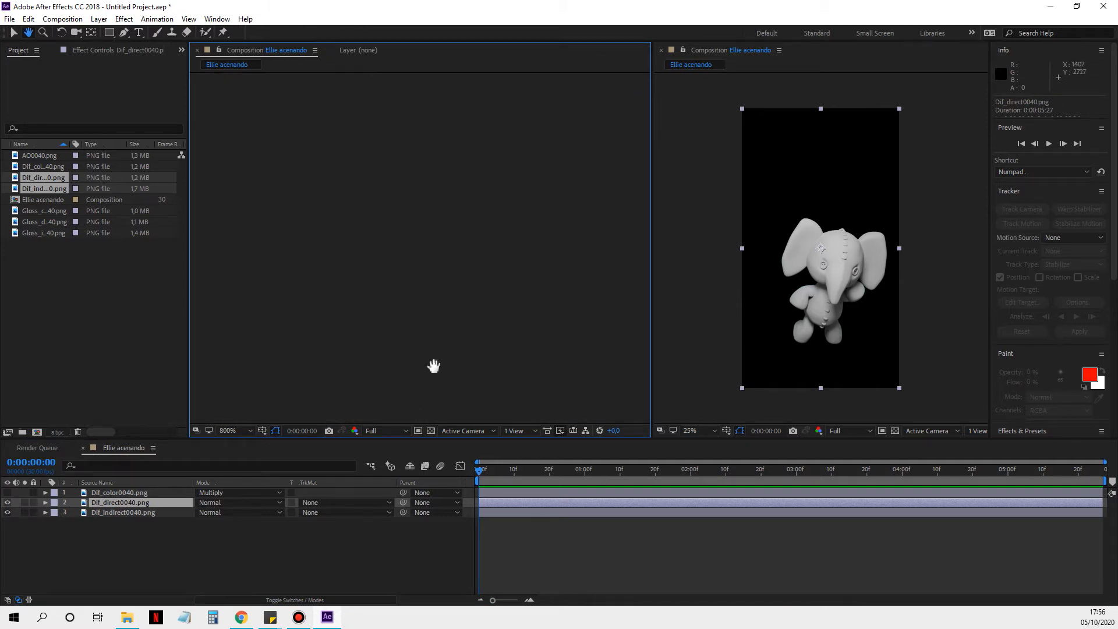
{"action": "left_click", "coordinate": [234, 431]}
{"action": "left_click", "coordinate": [252, 221]}
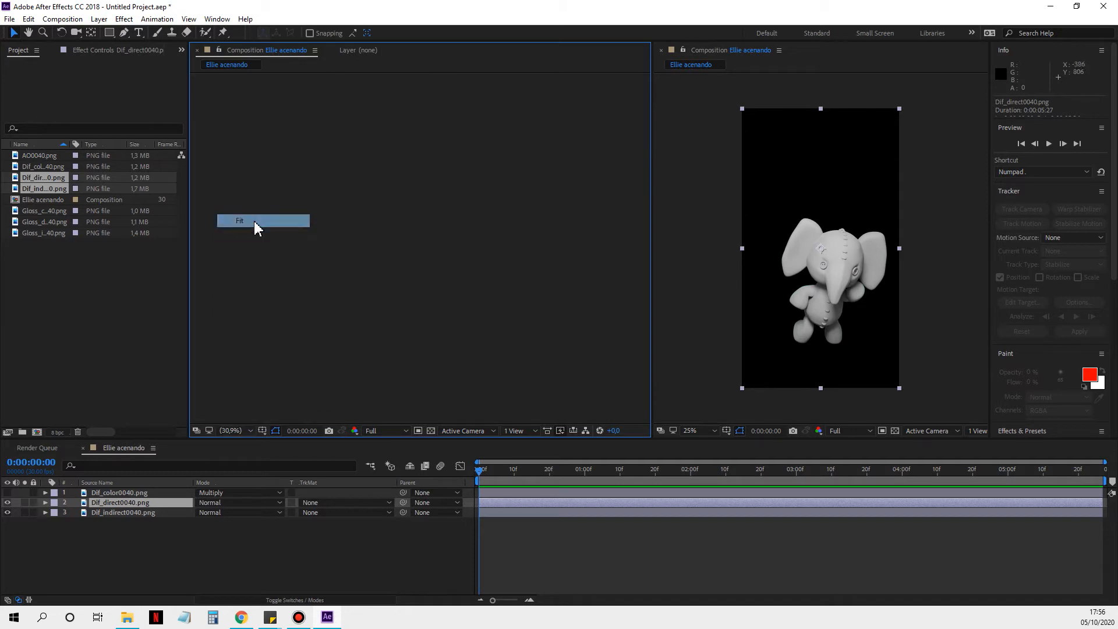
{"action": "scroll", "coordinate": [428, 291], "scroll_direction": "up", "scroll_amount": 5}
{"action": "scroll", "coordinate": [434, 311], "scroll_direction": "down", "scroll_amount": 2}
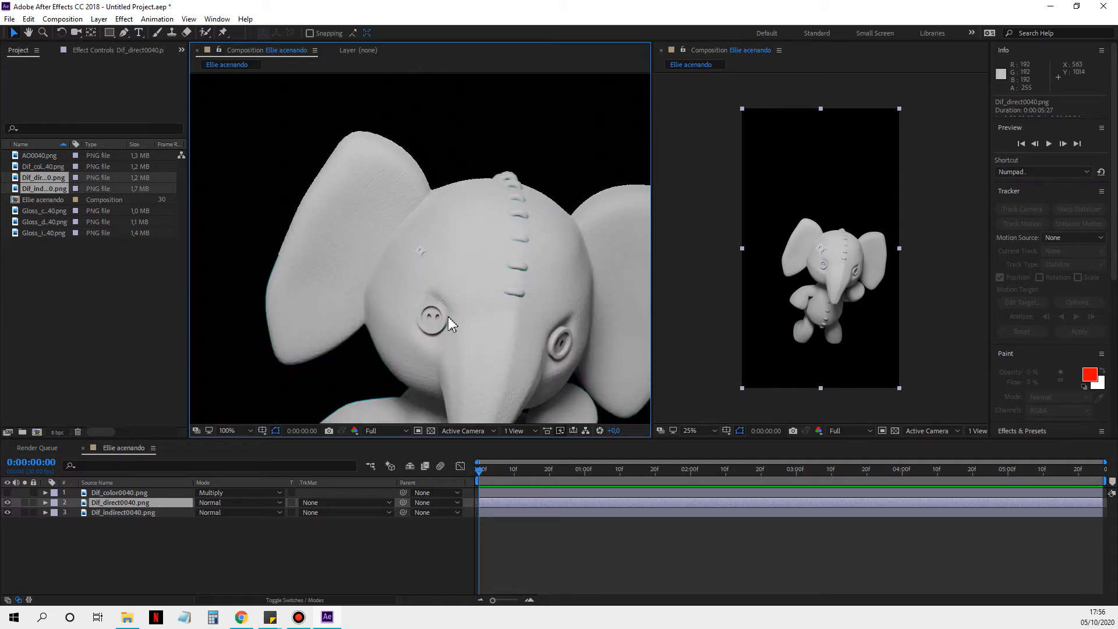
{"action": "scroll", "coordinate": [449, 318], "scroll_direction": "down", "scroll_amount": 2}
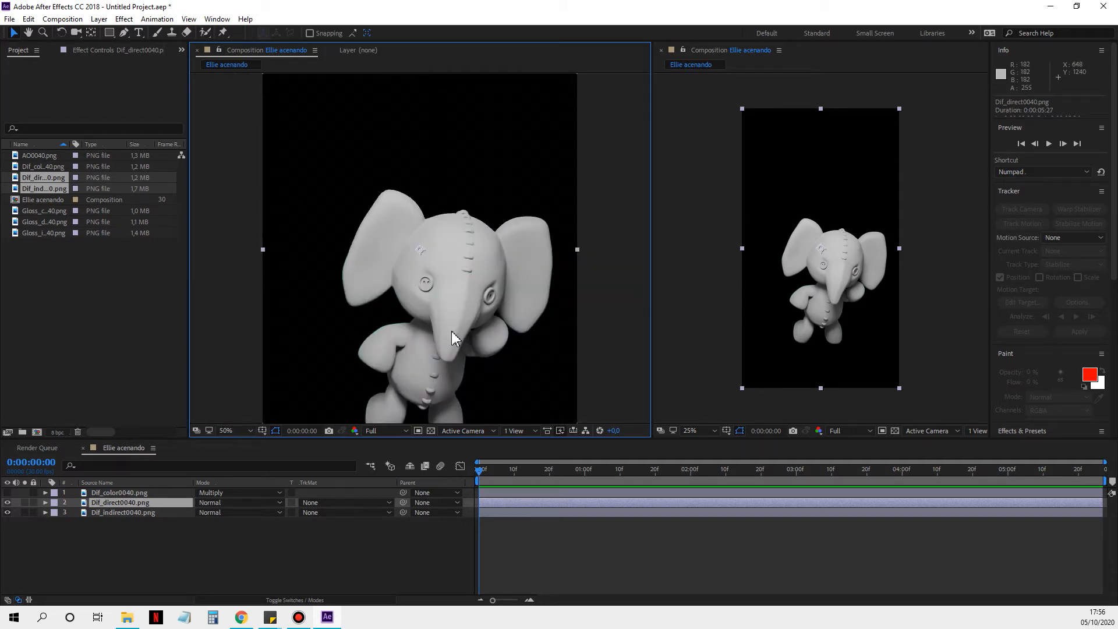
{"action": "scroll", "coordinate": [452, 330], "scroll_direction": "up", "scroll_amount": 2}
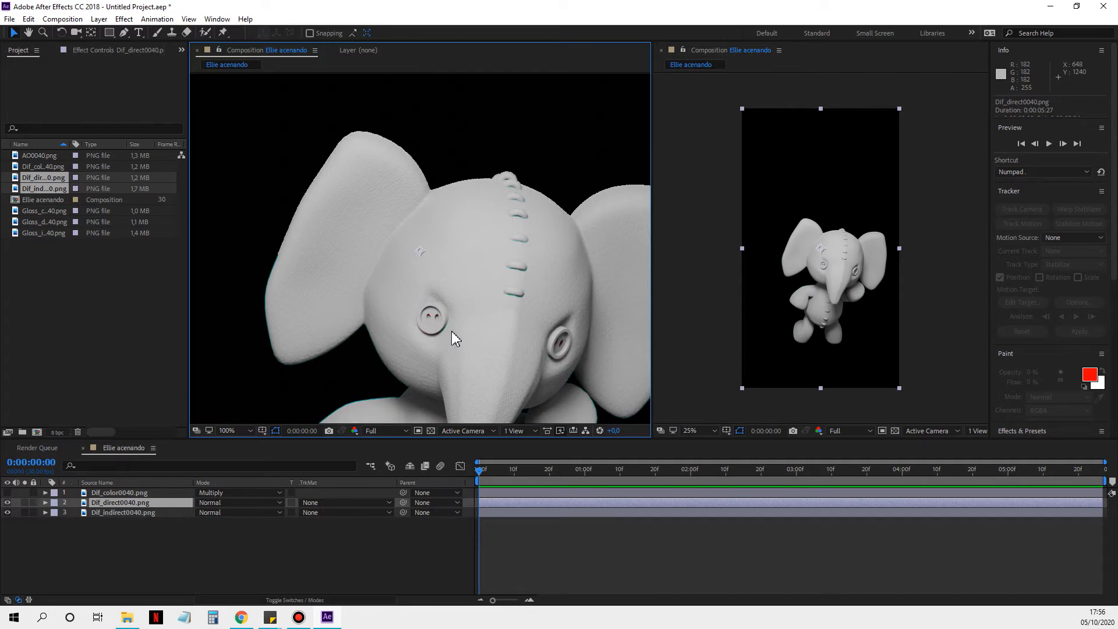
{"action": "scroll", "coordinate": [455, 339], "scroll_direction": "up", "scroll_amount": 2}
{"action": "scroll", "coordinate": [451, 331], "scroll_direction": "down", "scroll_amount": 2}
{"action": "scroll", "coordinate": [414, 215], "scroll_direction": "up", "scroll_amount": 4}
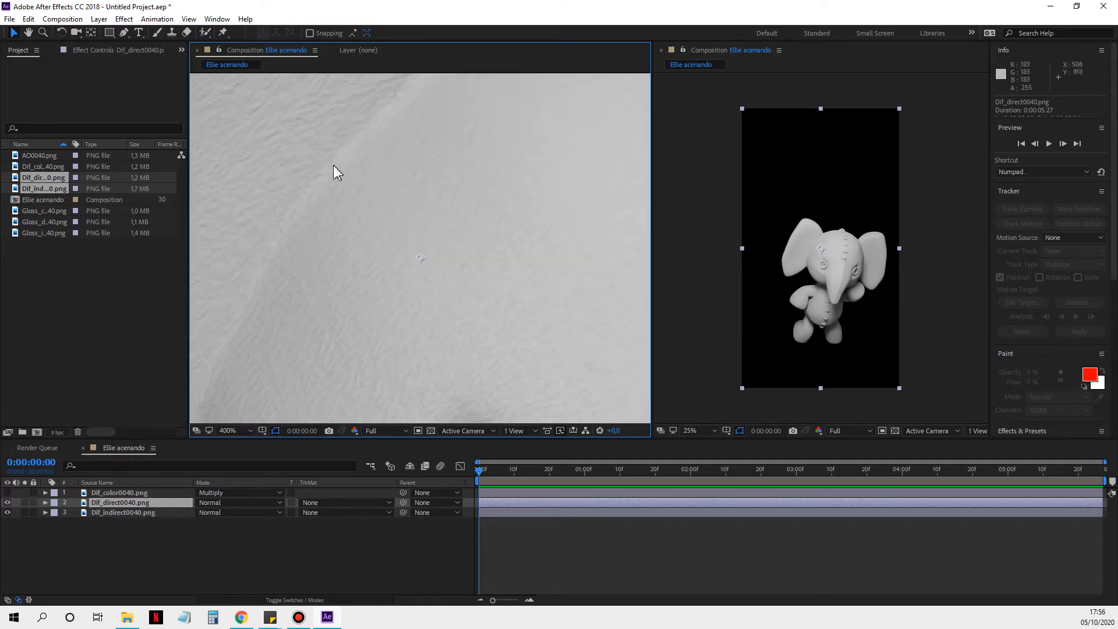
{"action": "scroll", "coordinate": [317, 188], "scroll_direction": "down", "scroll_amount": 2}
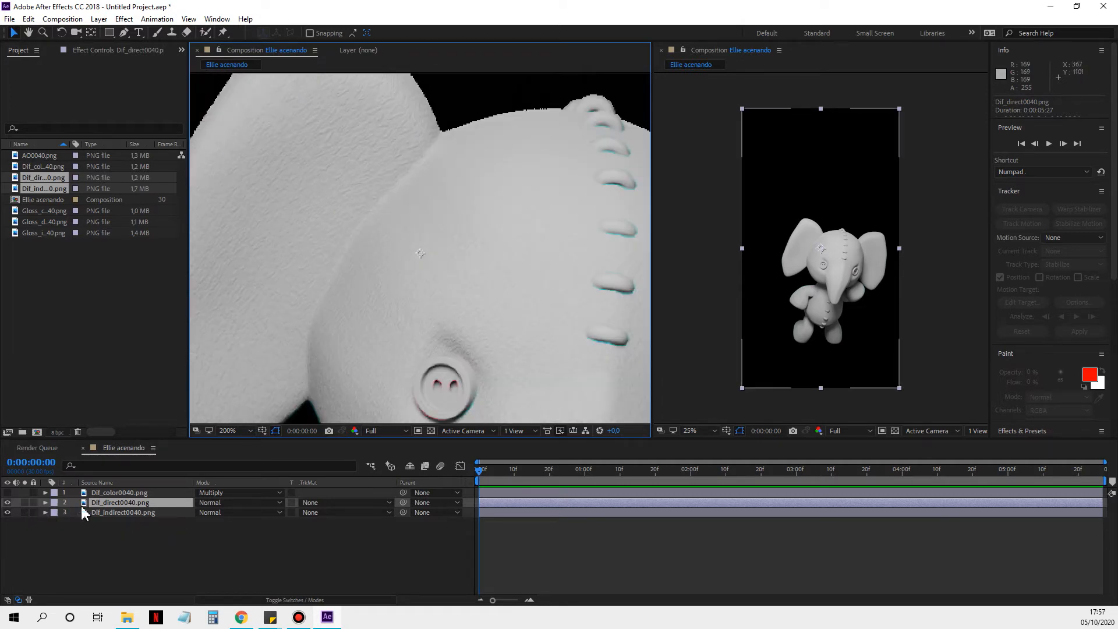
Step: Set the Dif_direct0040.png layer's blend mode to Add and select the Dif_indirect0040.png layer below it
{"action": "left_click", "coordinate": [218, 504]}
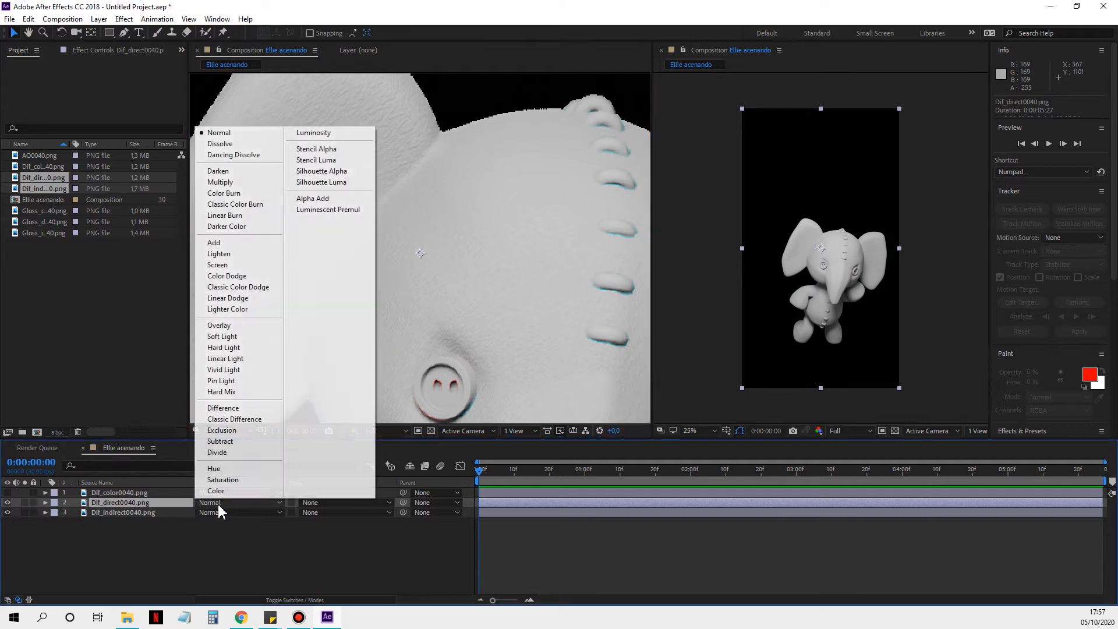
{"action": "left_click", "coordinate": [217, 243]}
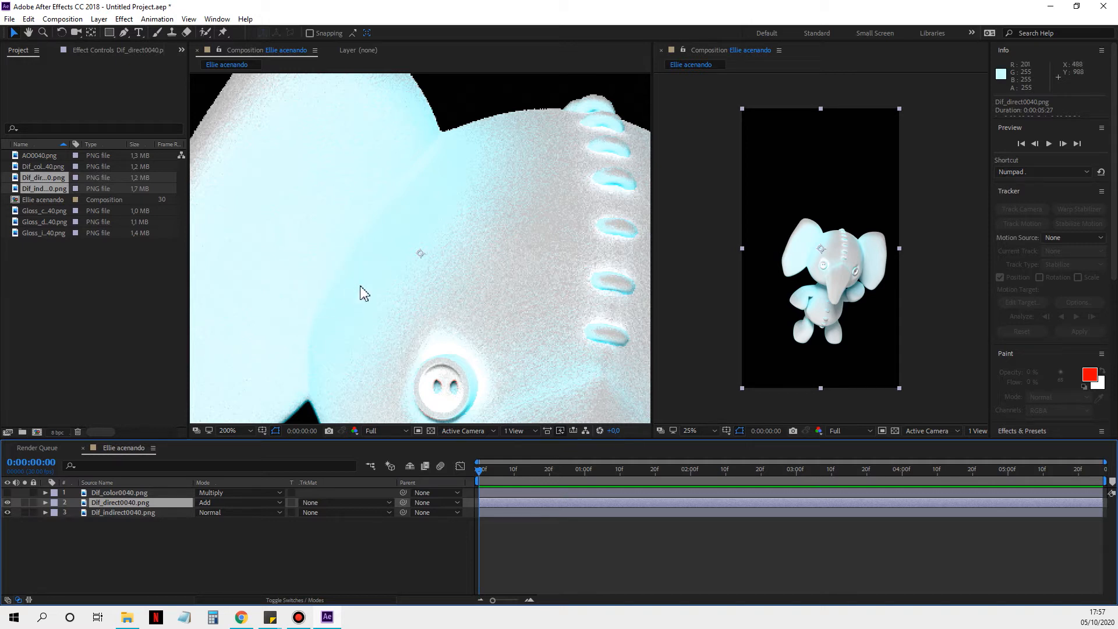
{"action": "scroll", "coordinate": [361, 288], "scroll_direction": "down", "scroll_amount": 2}
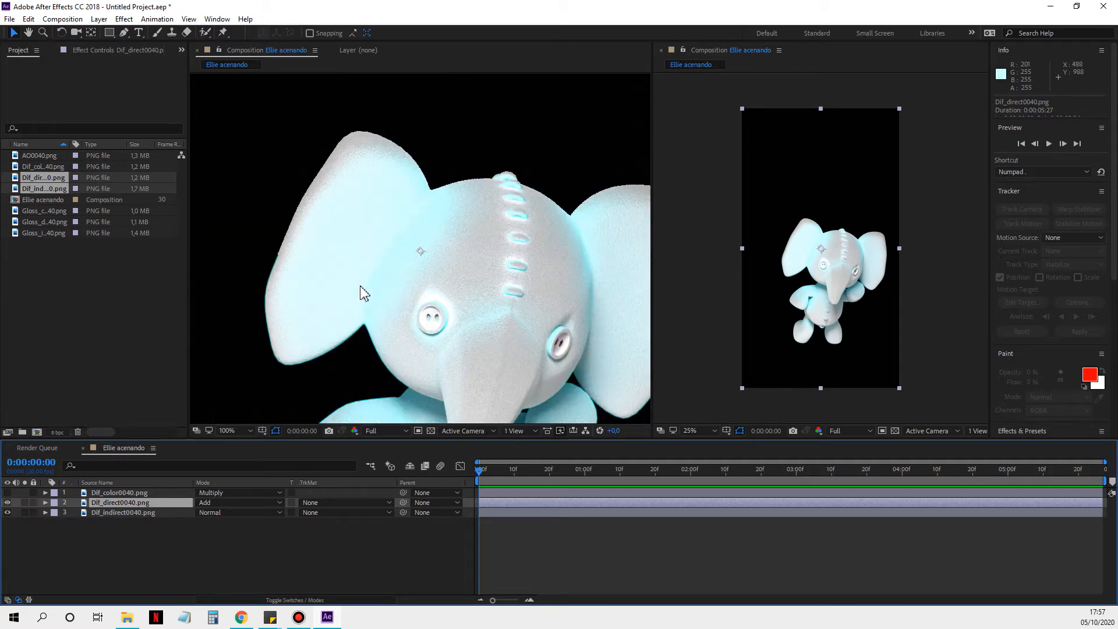
{"action": "left_click", "coordinate": [125, 512]}
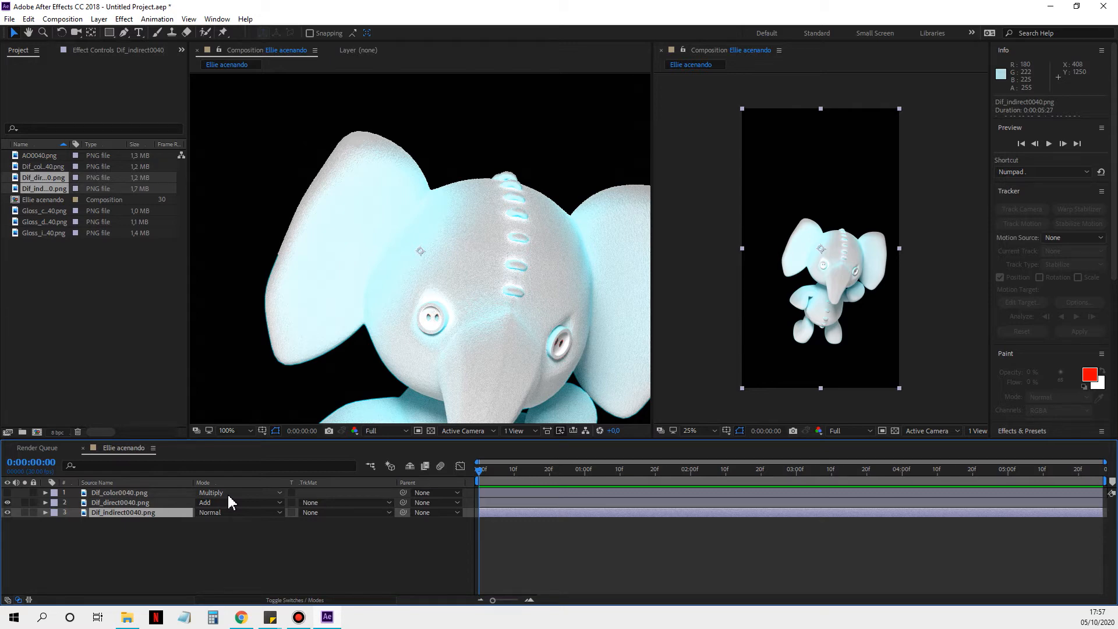
Step: Show the Dif_color0040.png layer again and set its blend mode to Normal
{"action": "left_click", "coordinate": [7, 491]}
{"action": "left_click", "coordinate": [254, 492]}
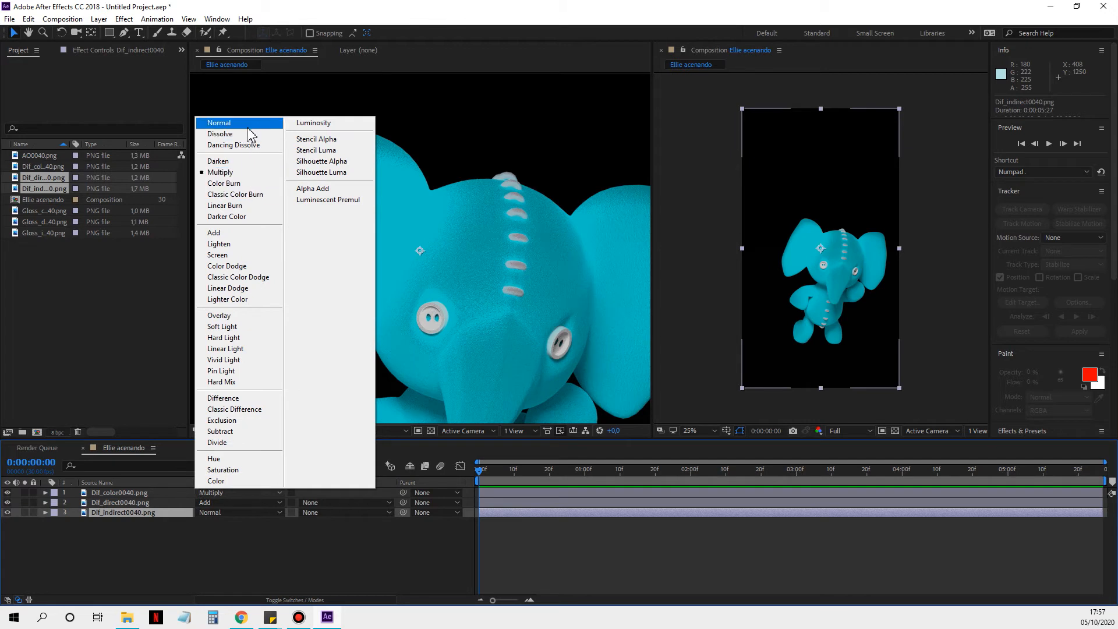
{"action": "left_click", "coordinate": [249, 125]}
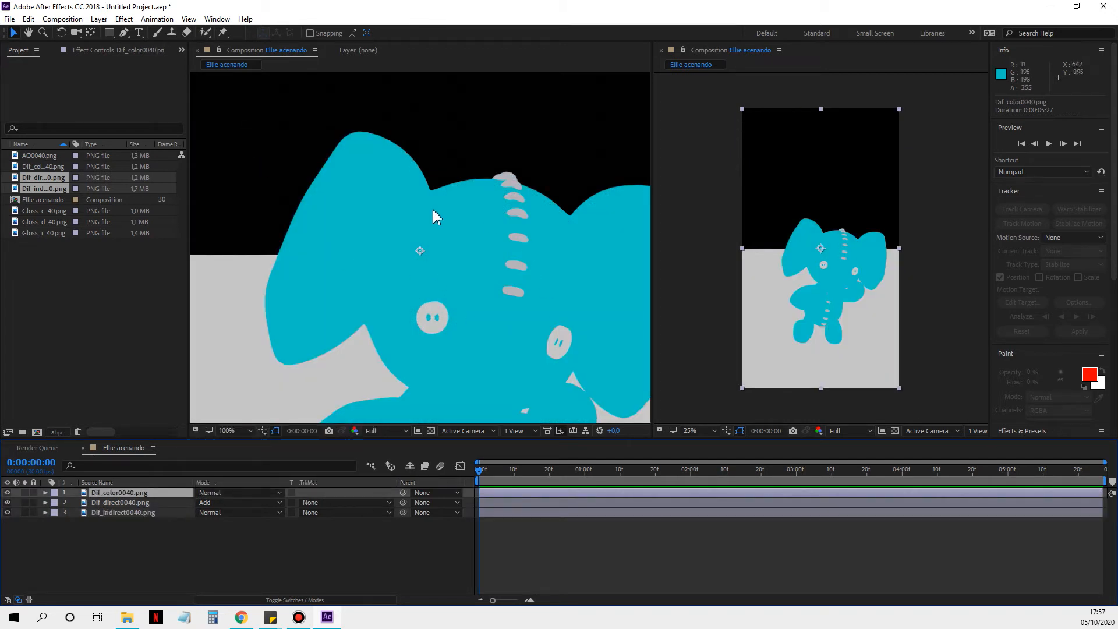
Step: Set the Dif_color0040.png layer's blend mode to Multiply and check the whole elephant in the composition view
{"action": "scroll", "coordinate": [479, 323], "scroll_direction": "down", "scroll_amount": 2}
{"action": "scroll", "coordinate": [476, 323], "scroll_direction": "up", "scroll_amount": 1}
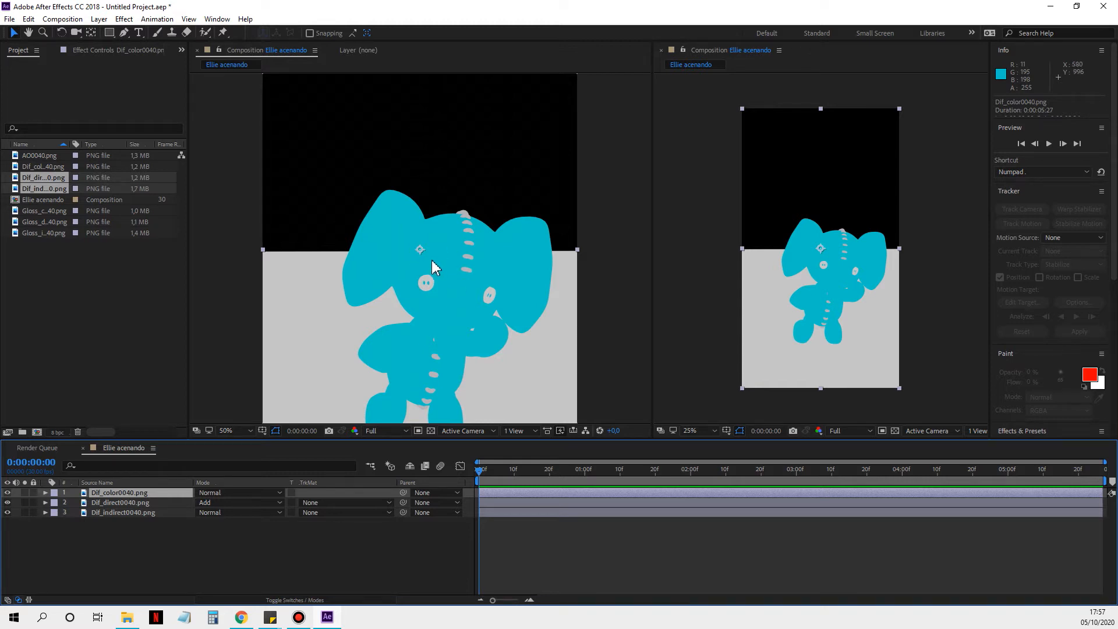
{"action": "left_click", "coordinate": [251, 498]}
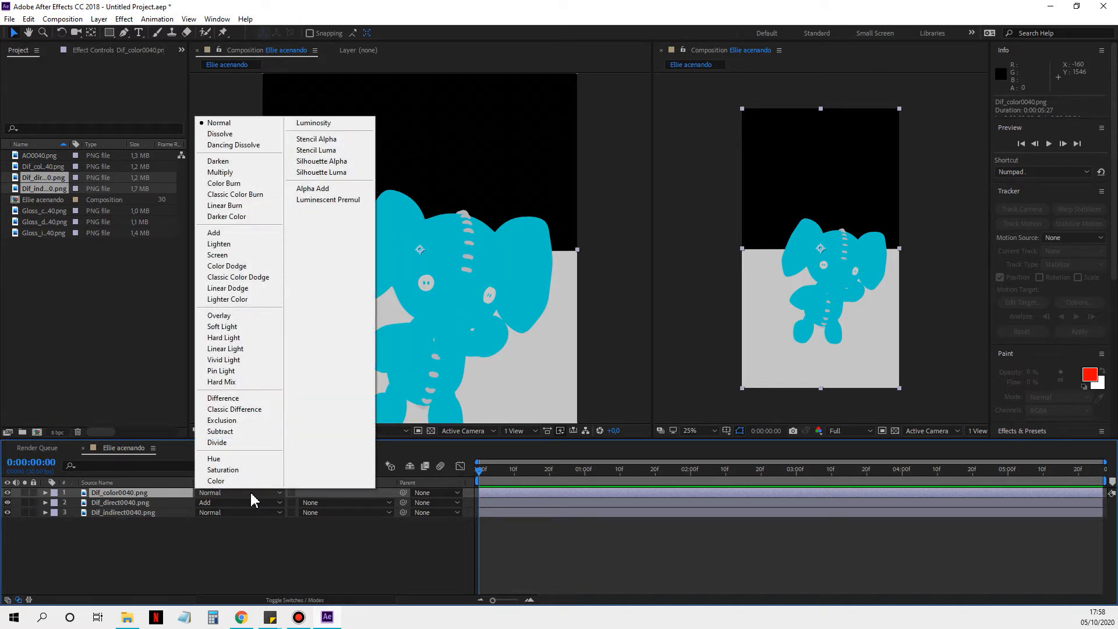
{"action": "left_click", "coordinate": [235, 174]}
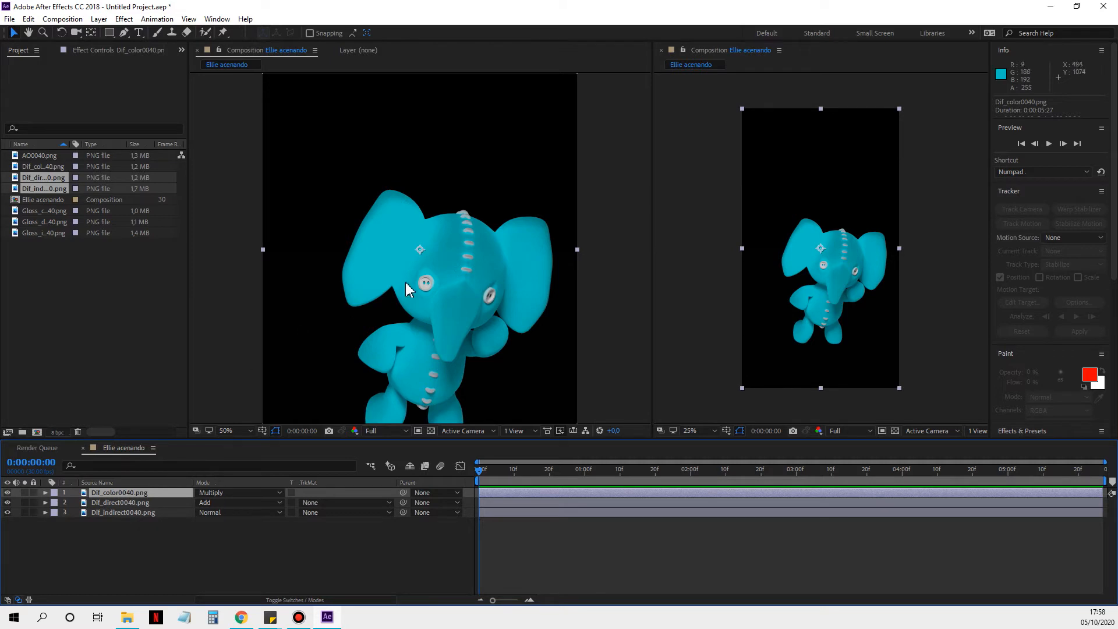
{"action": "scroll", "coordinate": [410, 289], "scroll_direction": "down", "scroll_amount": 2}
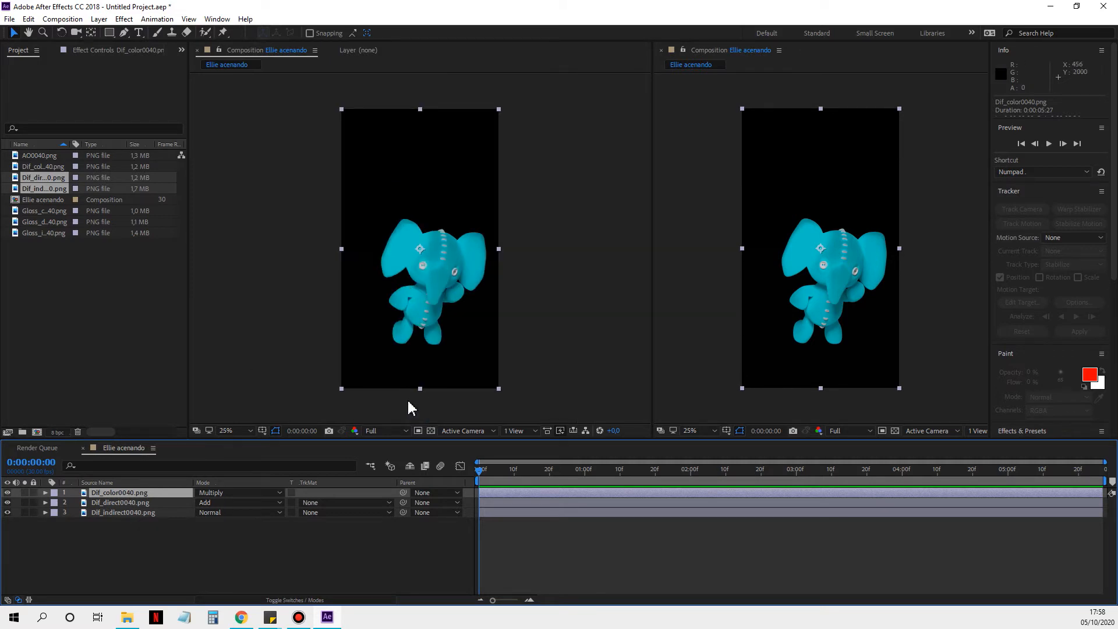
Step: Pre-compose the Dif_color, Dif_direct and Dif_indirect layers into a new composition named Diffuse, moving all attributes
{"action": "left_click", "coordinate": [175, 516], "text": "shift"}
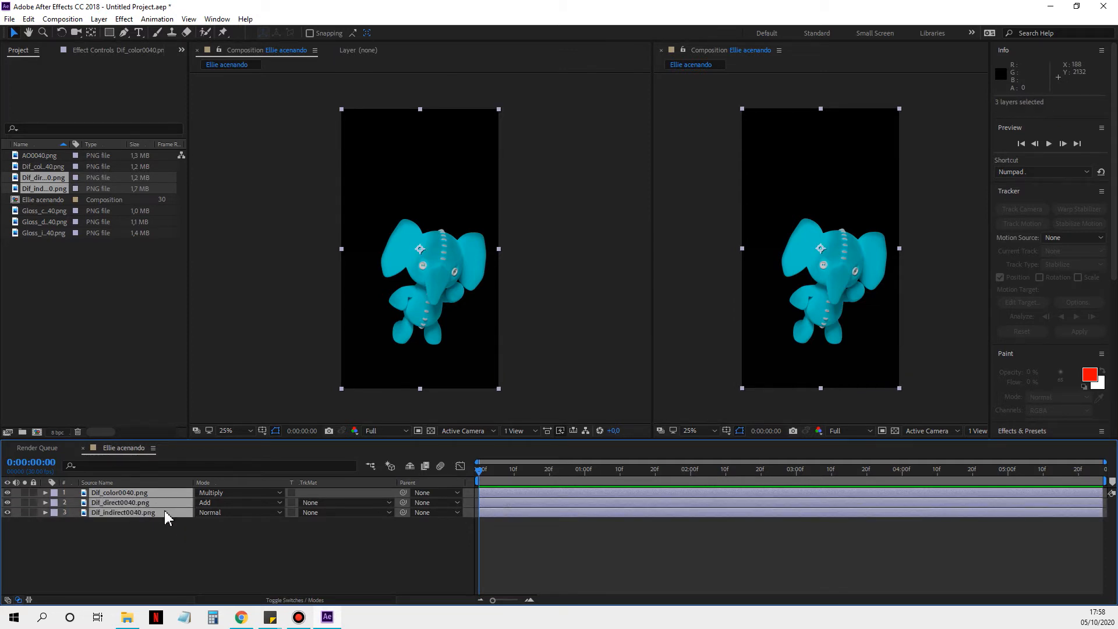
{"action": "right_click", "coordinate": [169, 514]}
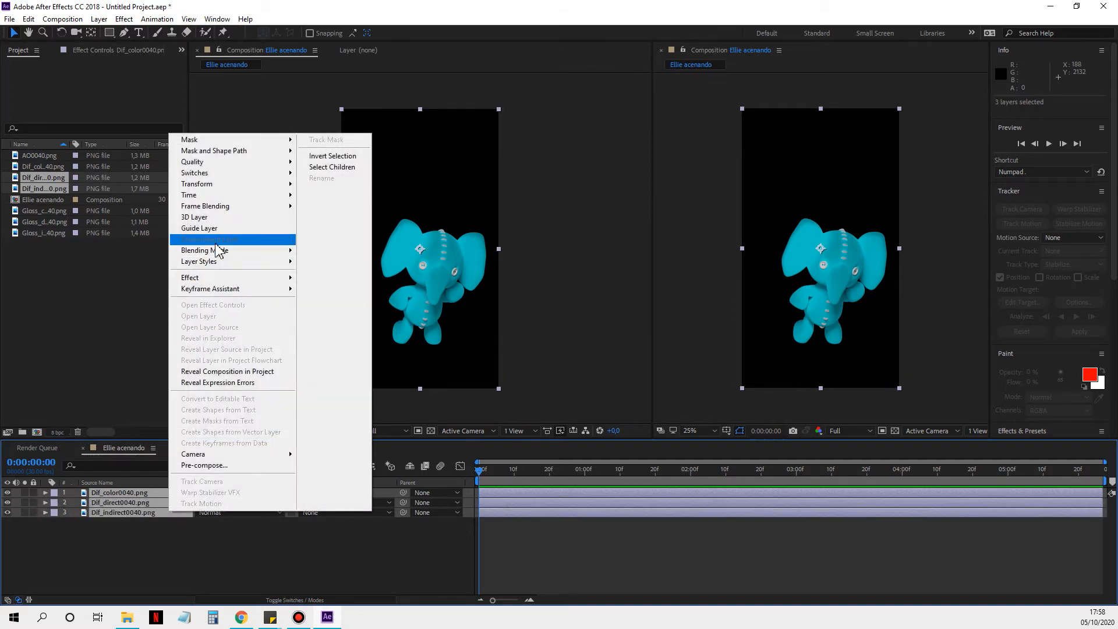
{"action": "left_click", "coordinate": [231, 465]}
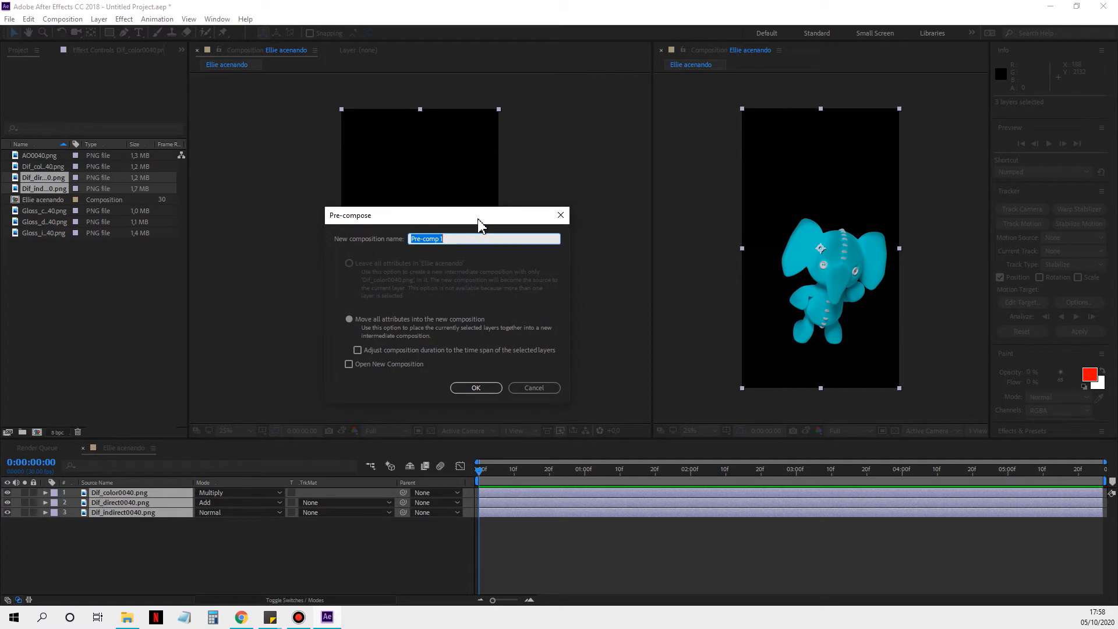
{"action": "type", "text": "Diffuse"}
{"action": "key", "text": "Return"}
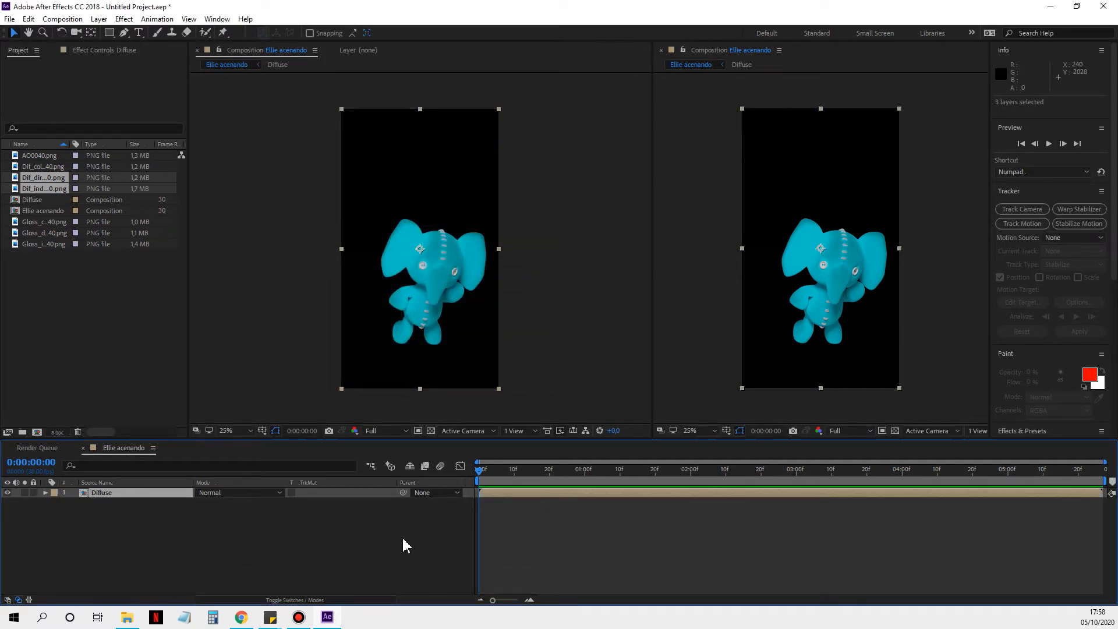
Step: Add the Gloss_color, Gloss_direct and Gloss_indirect frame 40 images to the Ellie acenando composition above the Diffuse layer
{"action": "left_click", "coordinate": [65, 309]}
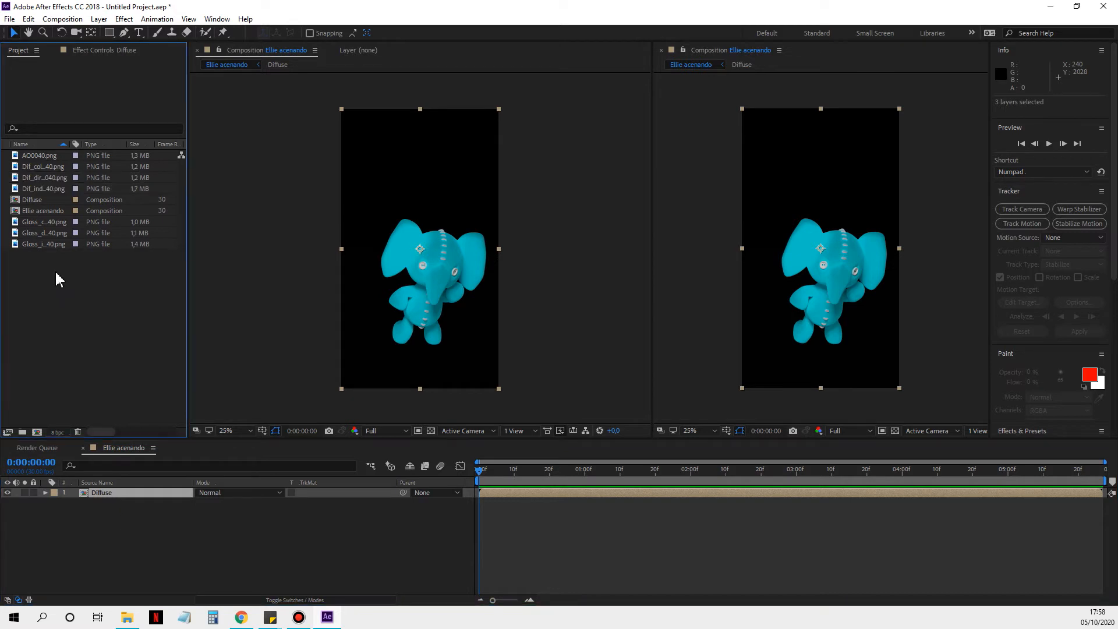
{"action": "left_click", "coordinate": [53, 222]}
{"action": "left_click", "coordinate": [54, 241], "text": "shift"}
{"action": "left_click_drag", "start_coordinate": [55, 242], "coordinate": [141, 515]}
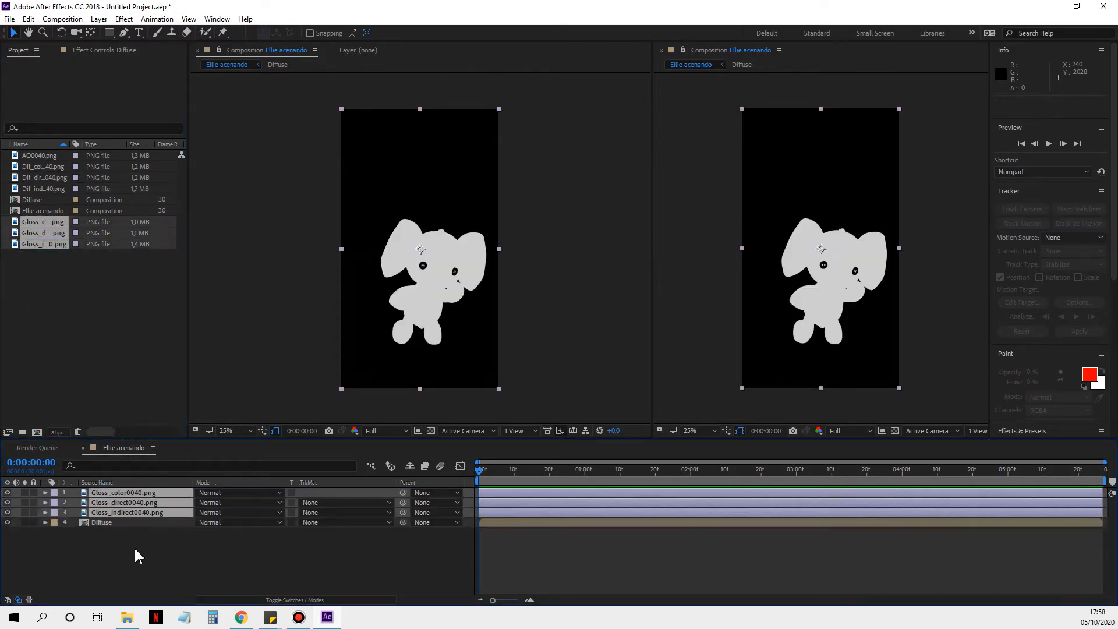
{"action": "left_click", "coordinate": [138, 555]}
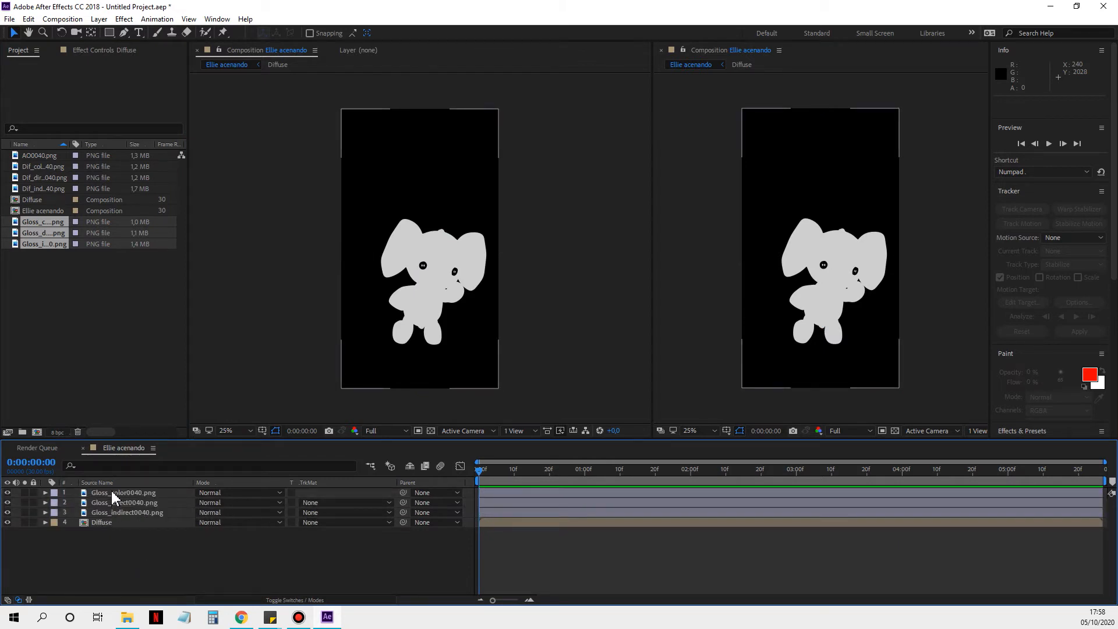
Step: Set the Gloss_direct0040.png layer's blend mode to Add and the Gloss_color0040.png layer's to Multiply
{"action": "left_click", "coordinate": [231, 502]}
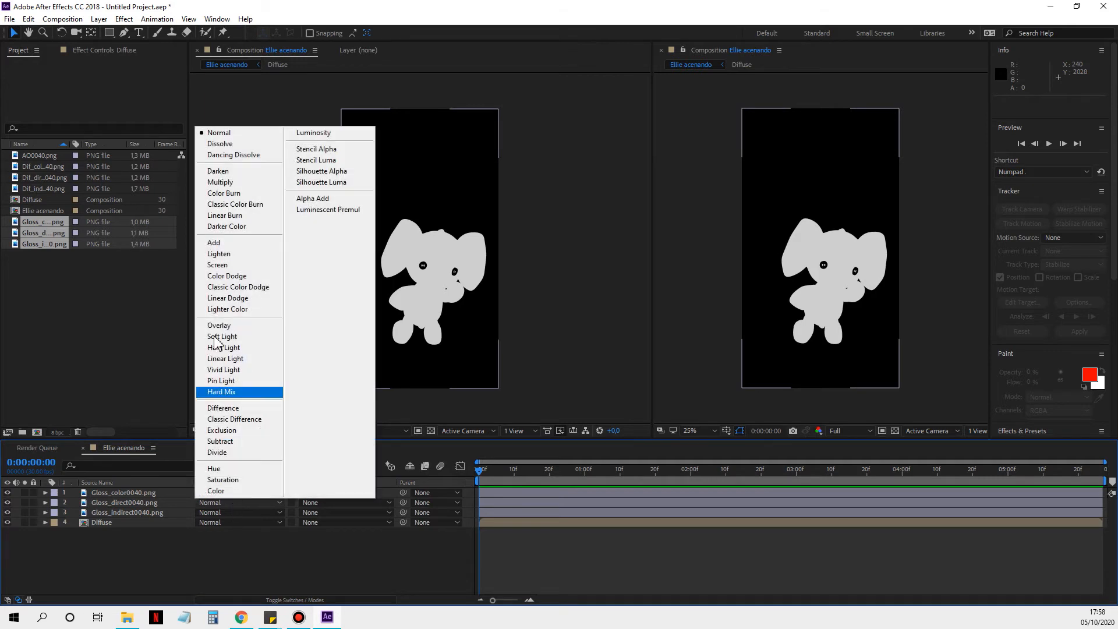
{"action": "left_click", "coordinate": [232, 243]}
{"action": "left_click", "coordinate": [224, 500]}
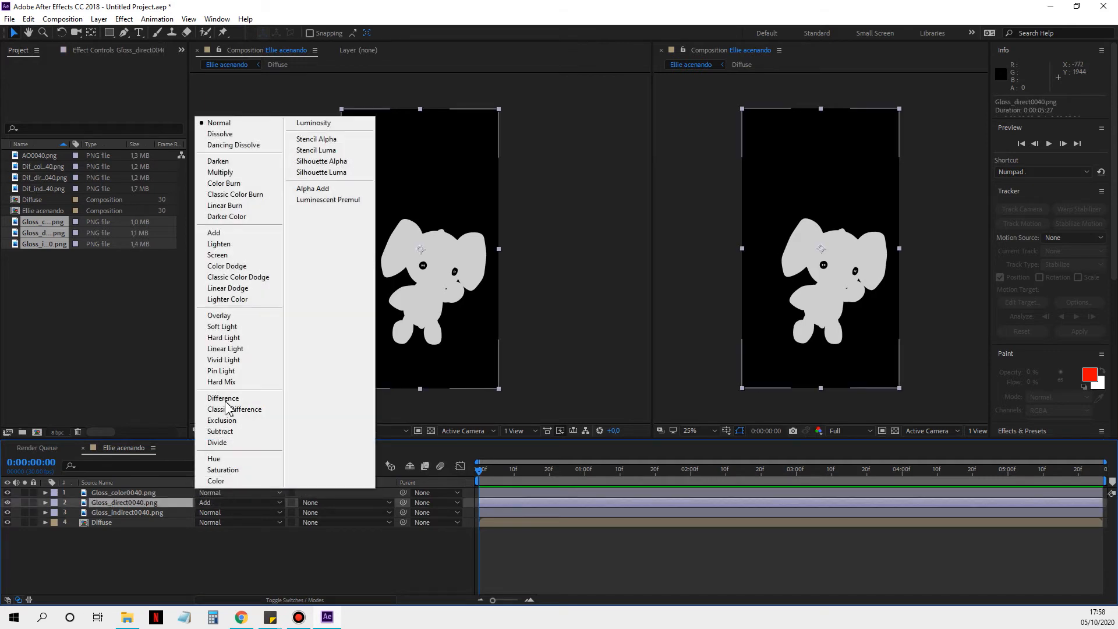
{"action": "left_click", "coordinate": [232, 174]}
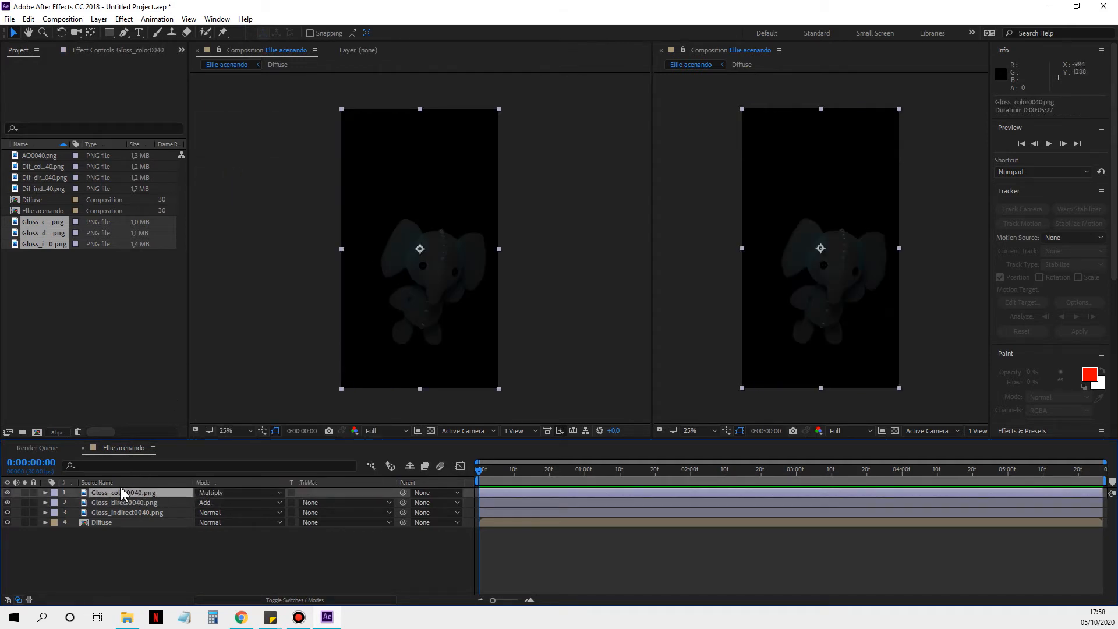
Step: Pre-compose the three gloss pass layers as Gloss, moving all attributes, and set the resulting layer's blend mode to Add
{"action": "left_click", "coordinate": [127, 513], "text": "shift"}
{"action": "right_click", "coordinate": [125, 512]}
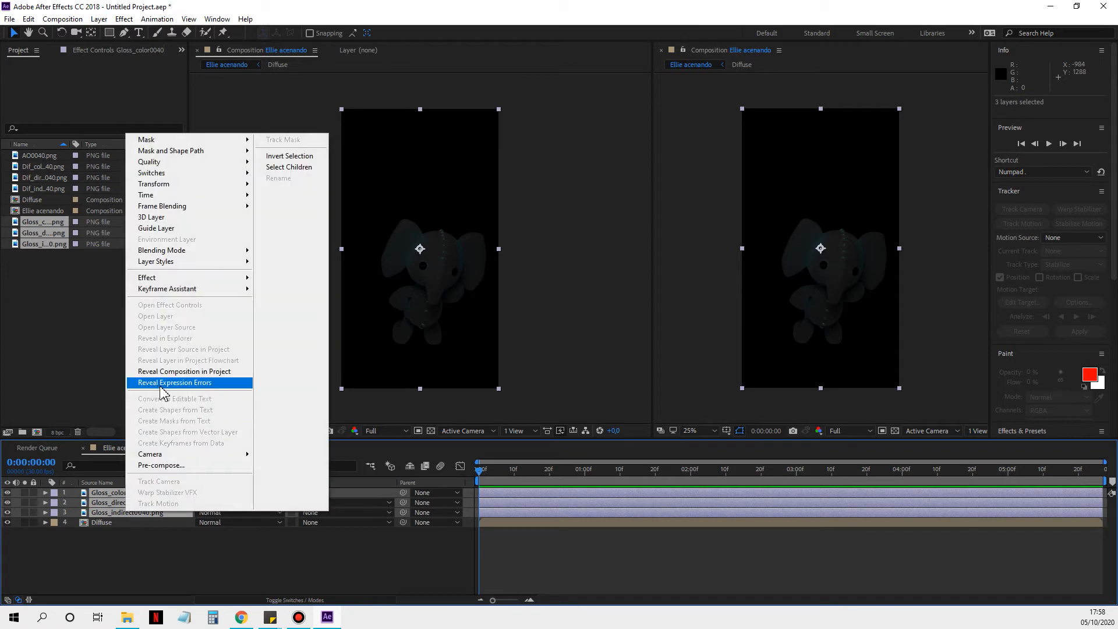
{"action": "left_click", "coordinate": [174, 465]}
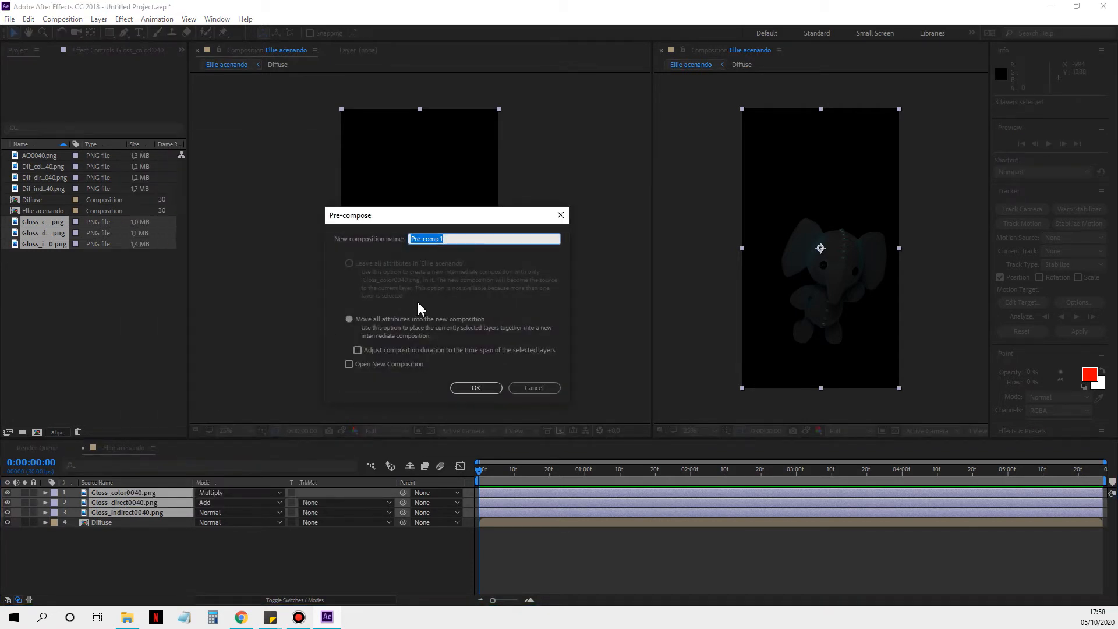
{"action": "type", "text": "Gloss"}
{"action": "key", "text": "Return"}
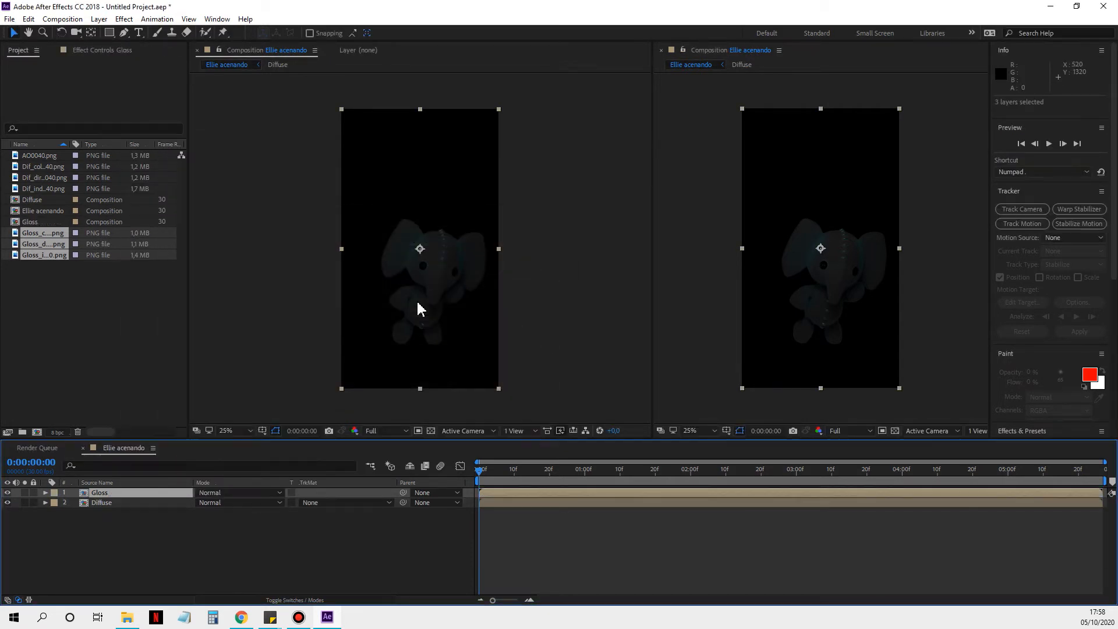
{"action": "left_click", "coordinate": [235, 492]}
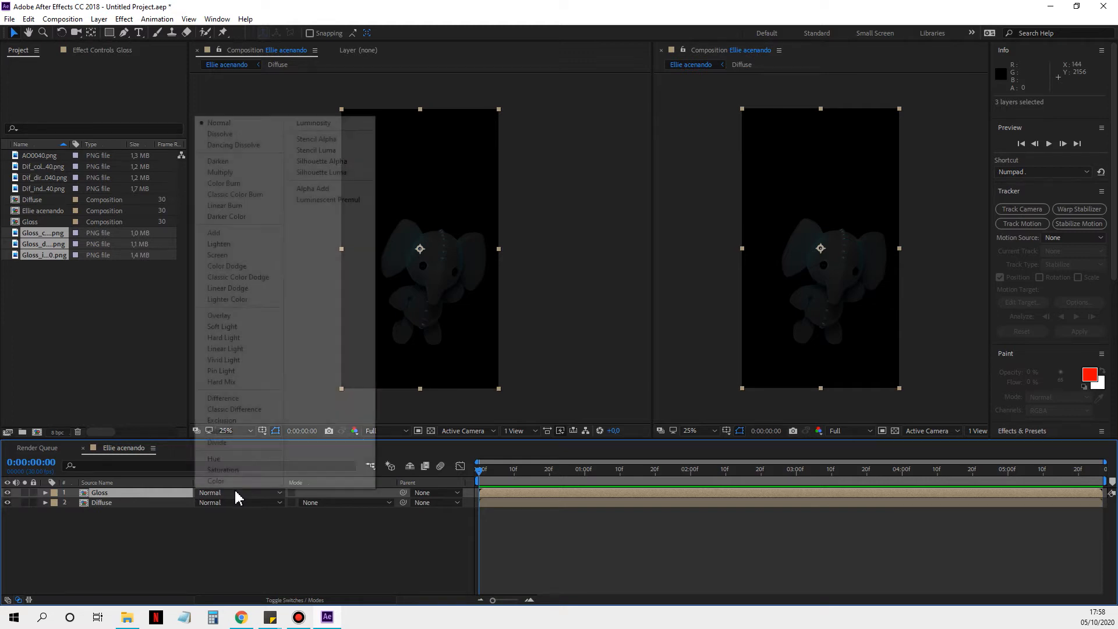
{"action": "left_click", "coordinate": [227, 234]}
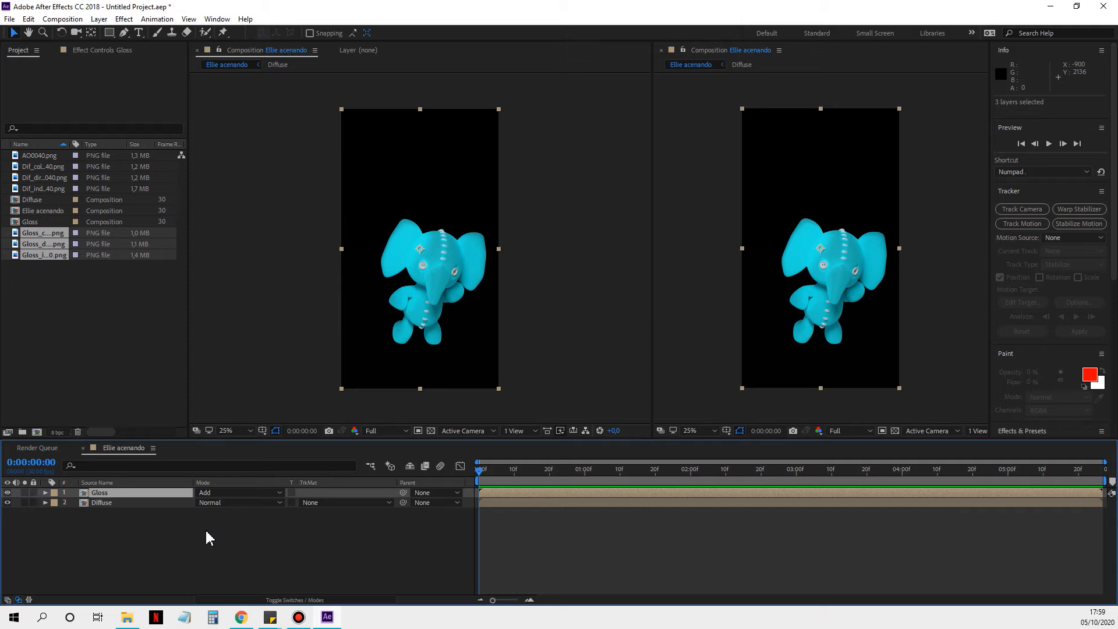
Step: Add AO0040.png as the topmost layer in Ellie acenando and set its blend mode to Multiply
{"action": "left_click", "coordinate": [74, 331]}
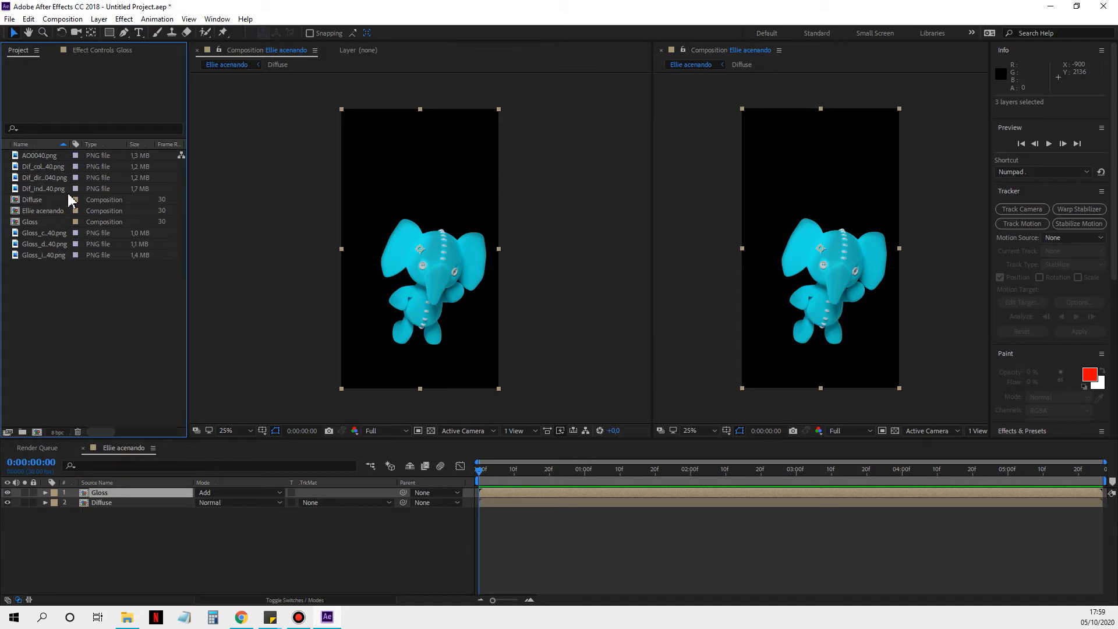
{"action": "left_click_drag", "start_coordinate": [62, 157], "coordinate": [123, 494]}
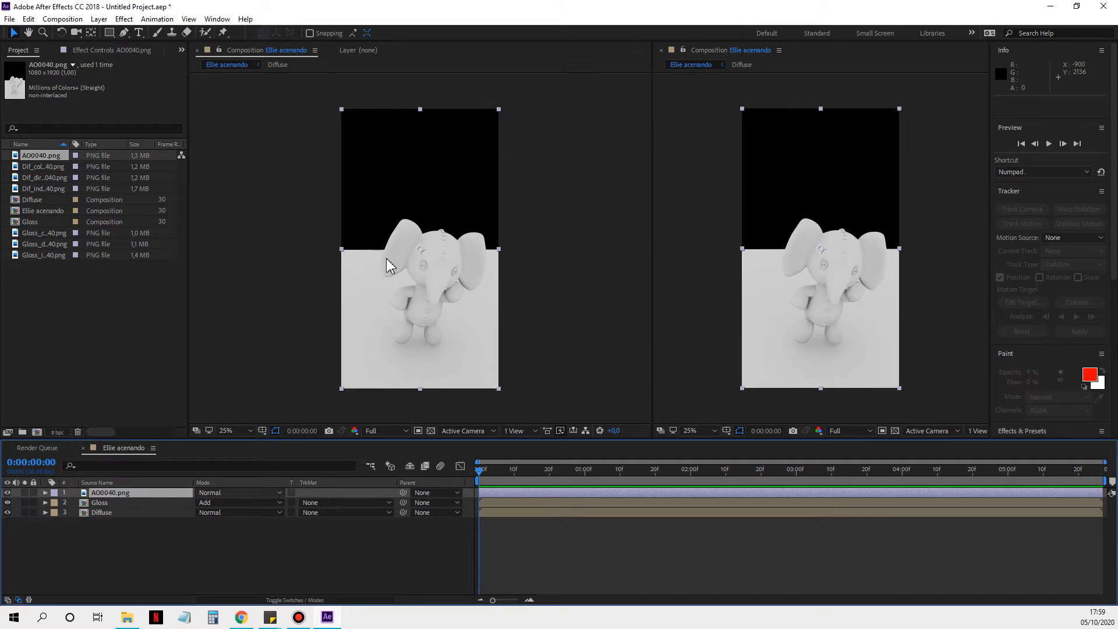
{"action": "key", "text": "period"}
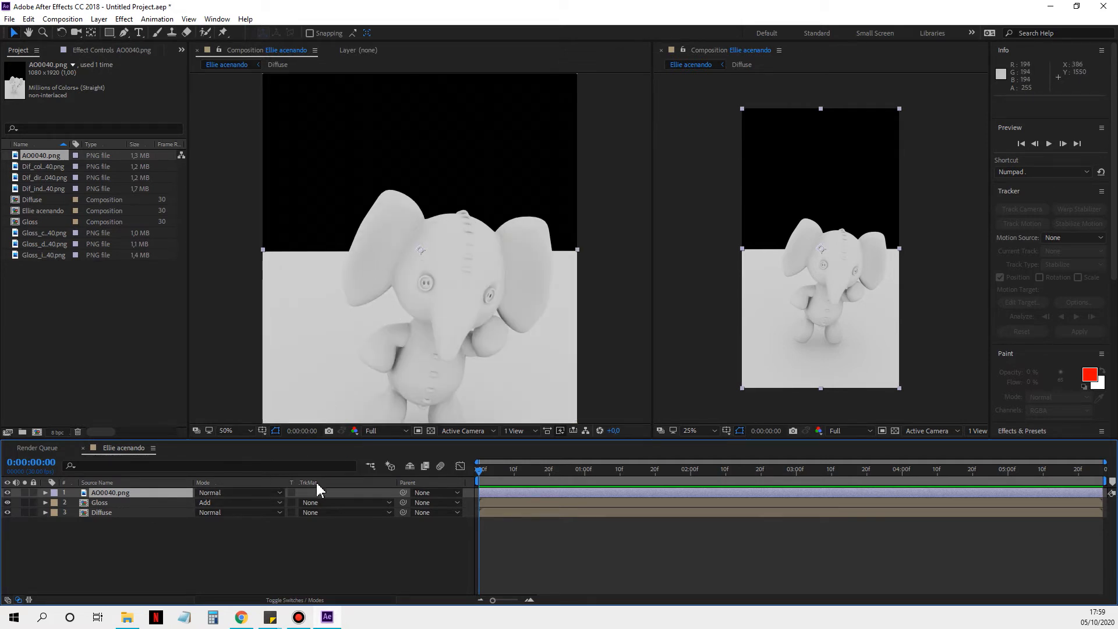
{"action": "left_click", "coordinate": [250, 498]}
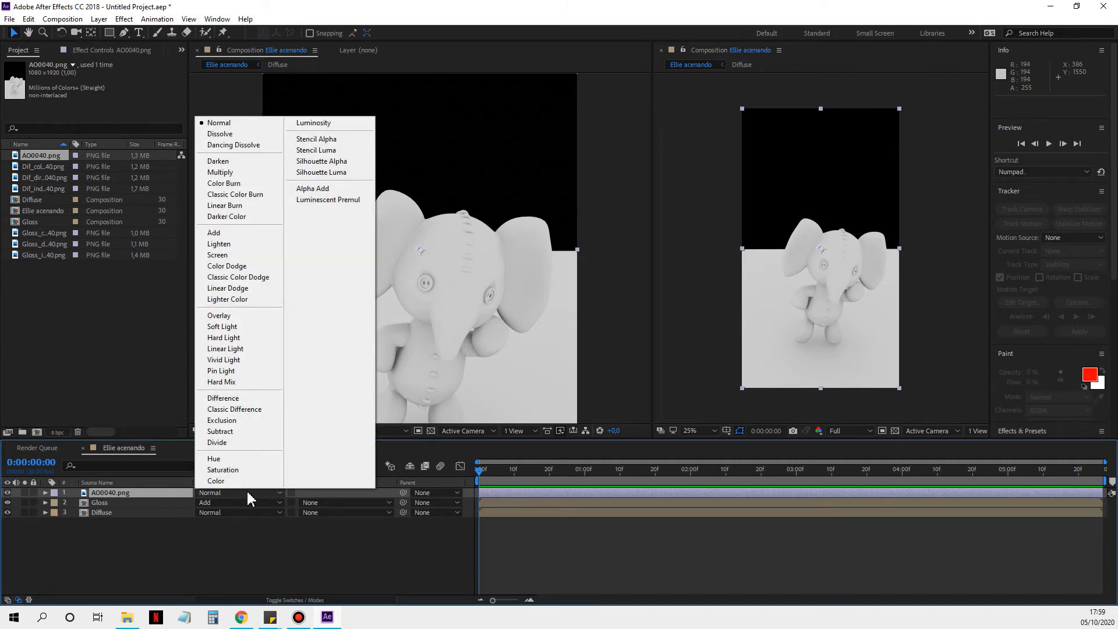
{"action": "left_click", "coordinate": [232, 173]}
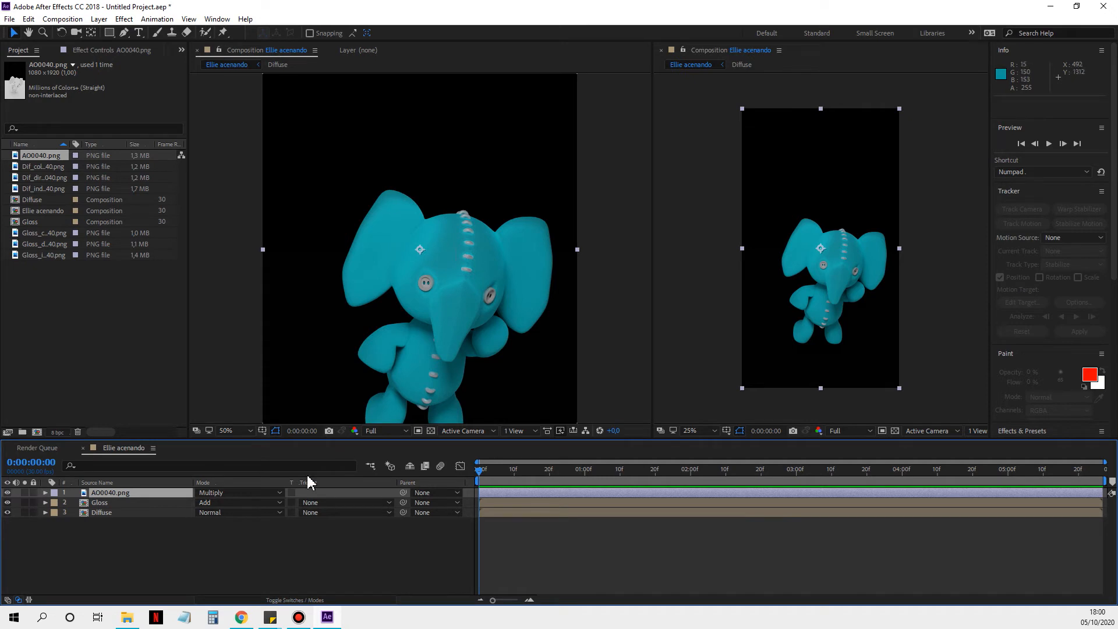
{"action": "left_click", "coordinate": [46, 502]}
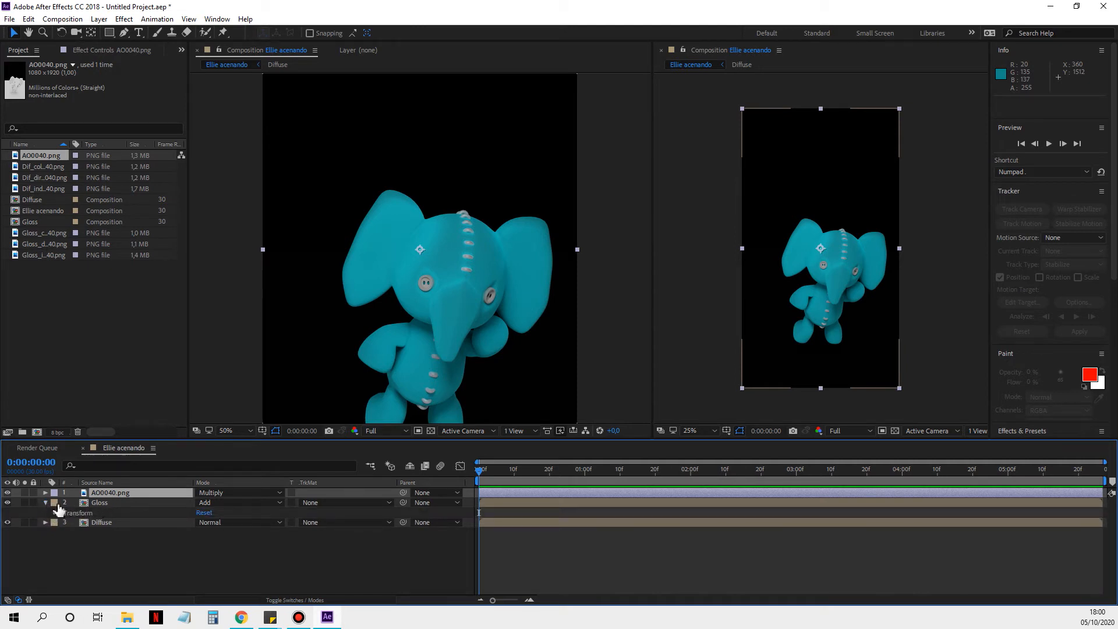
{"action": "left_click", "coordinate": [46, 501]}
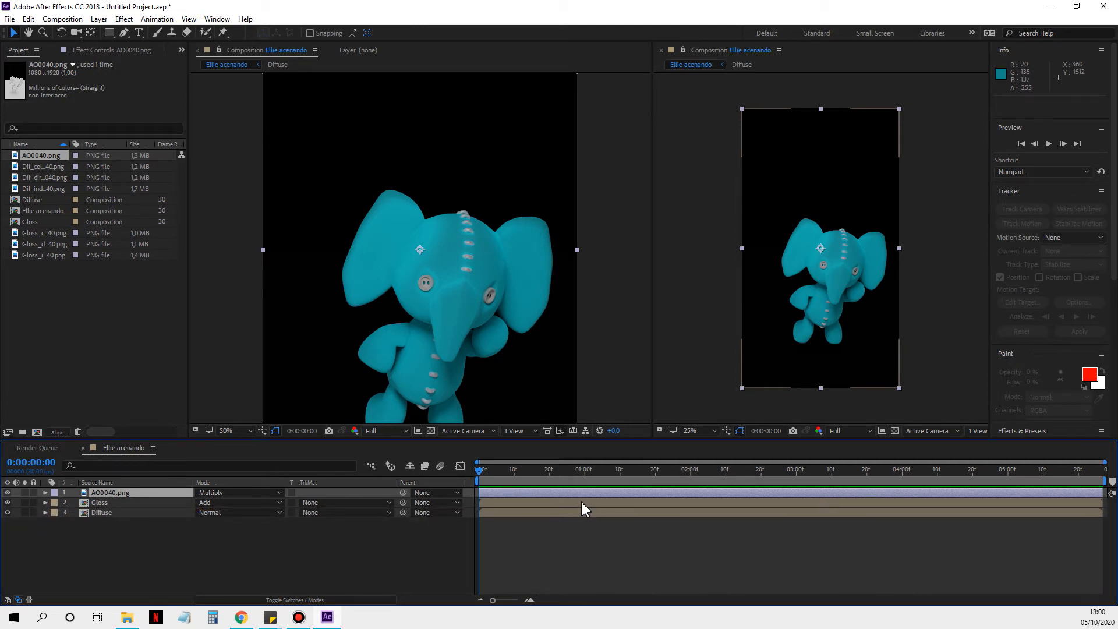
Step: Enlarge the second Ellie acenando composition view to 50% so it matches the first view
{"action": "left_click", "coordinate": [690, 194]}
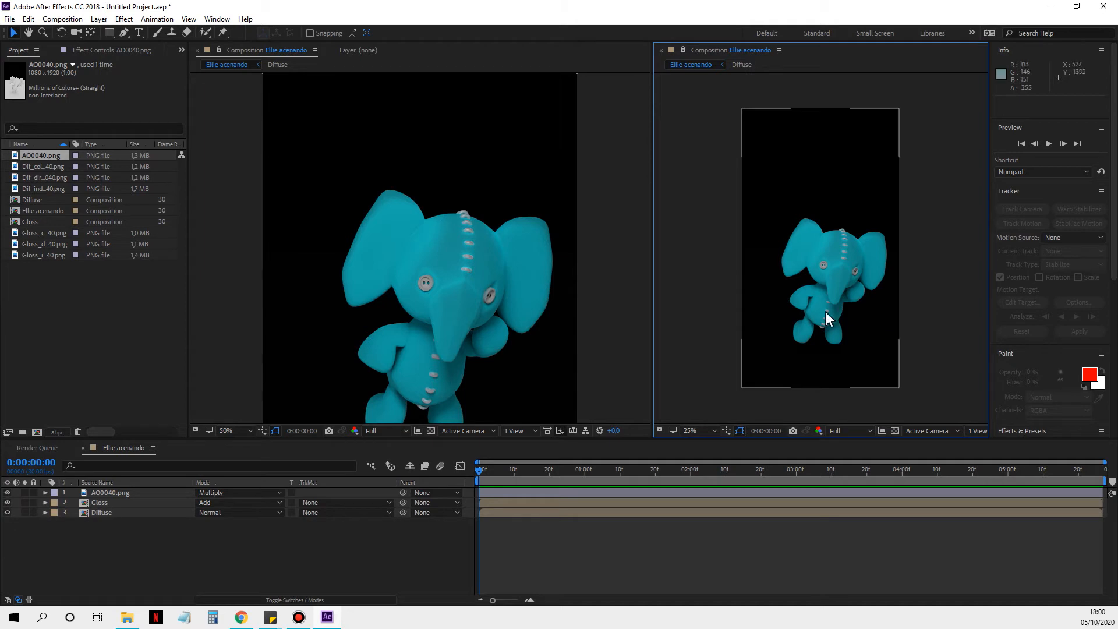
{"action": "left_click", "coordinate": [693, 429]}
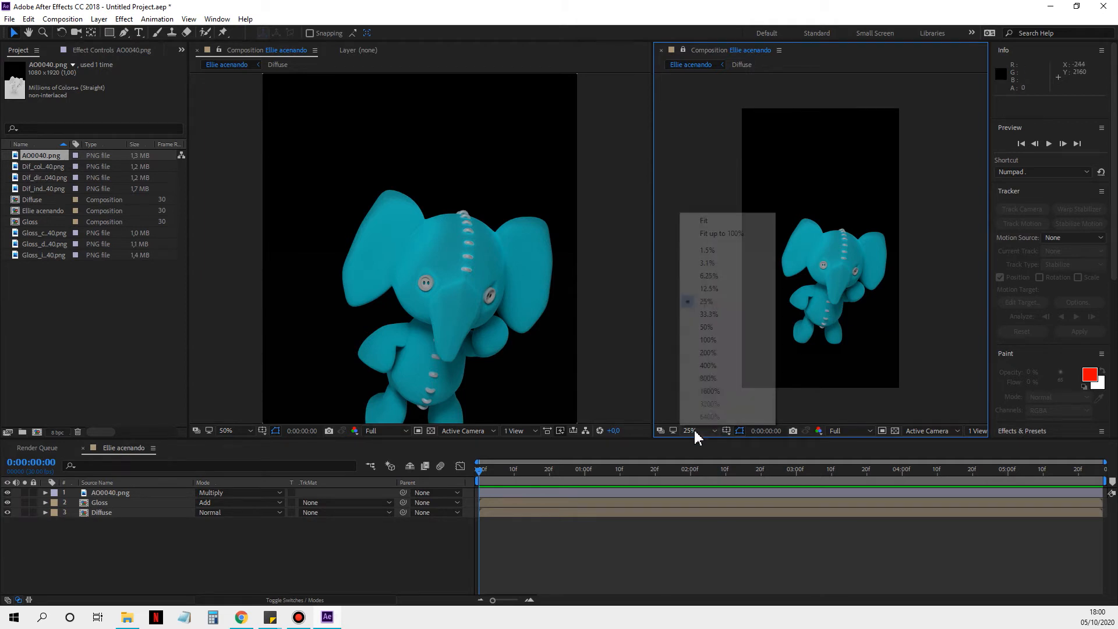
{"action": "left_click", "coordinate": [715, 222]}
{"action": "scroll", "coordinate": [767, 308], "scroll_direction": "up", "scroll_amount": 3}
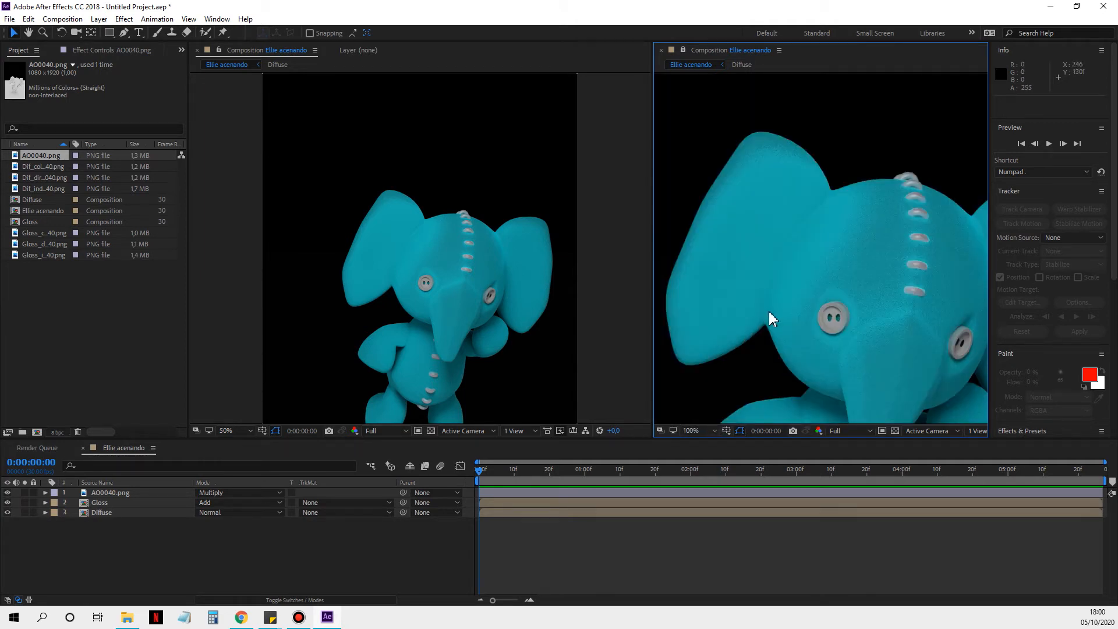
{"action": "scroll", "coordinate": [795, 335], "scroll_direction": "down", "scroll_amount": 3}
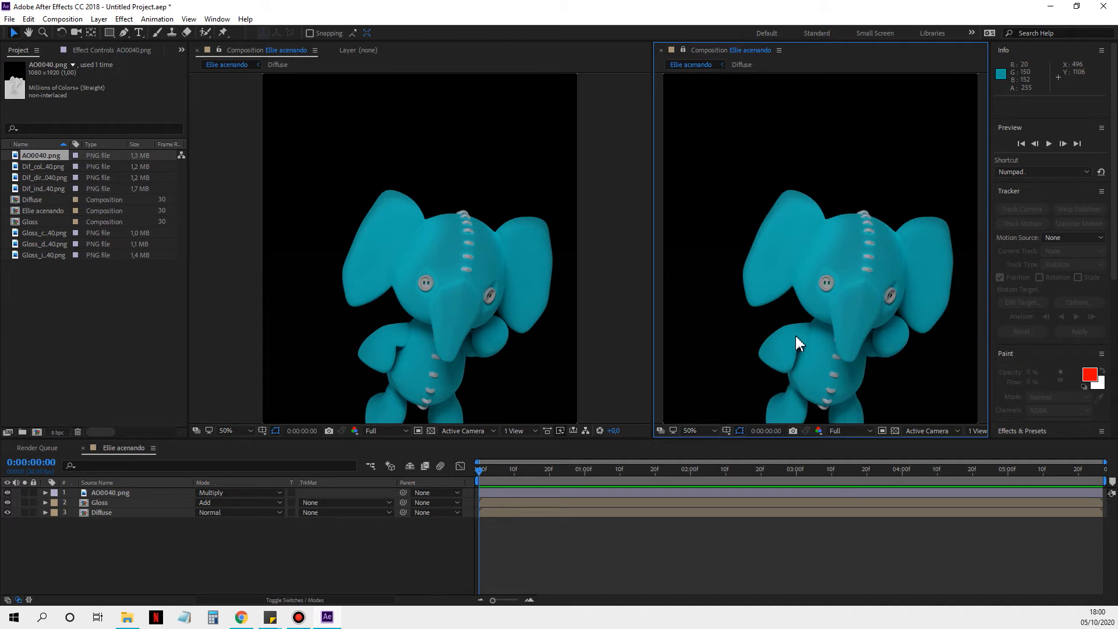
Step: In the Gloss composition, hide the Gloss_color0040.png and Gloss_direct0040.png layers and set Gloss_direct0040.png's blend mode to Normal
{"action": "double_click", "coordinate": [492, 504]}
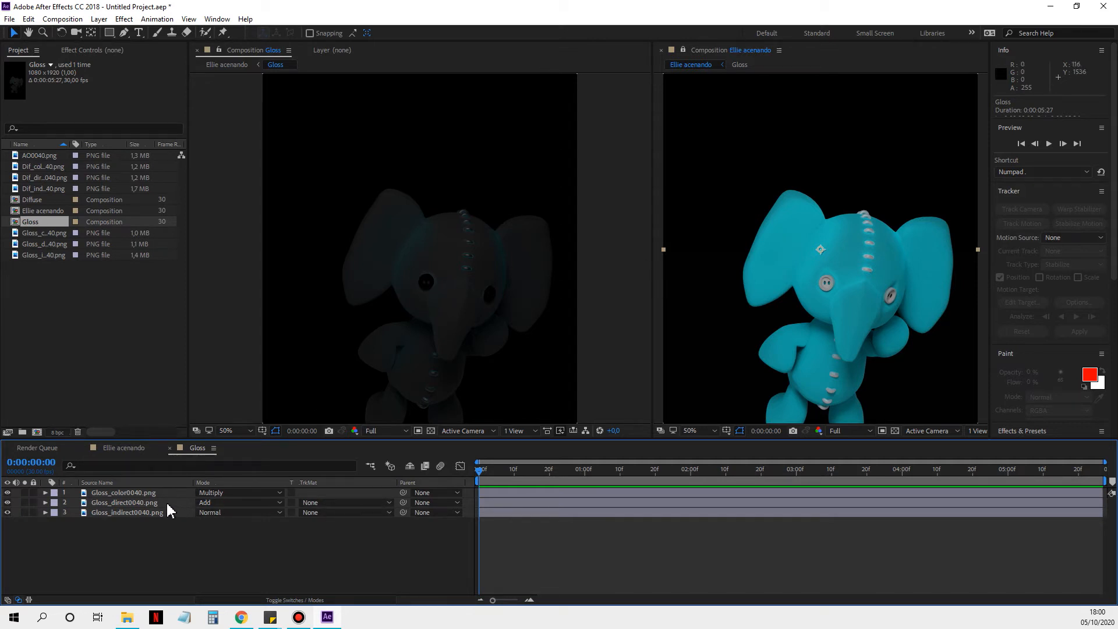
{"action": "left_click", "coordinate": [7, 493]}
{"action": "left_click", "coordinate": [125, 502]}
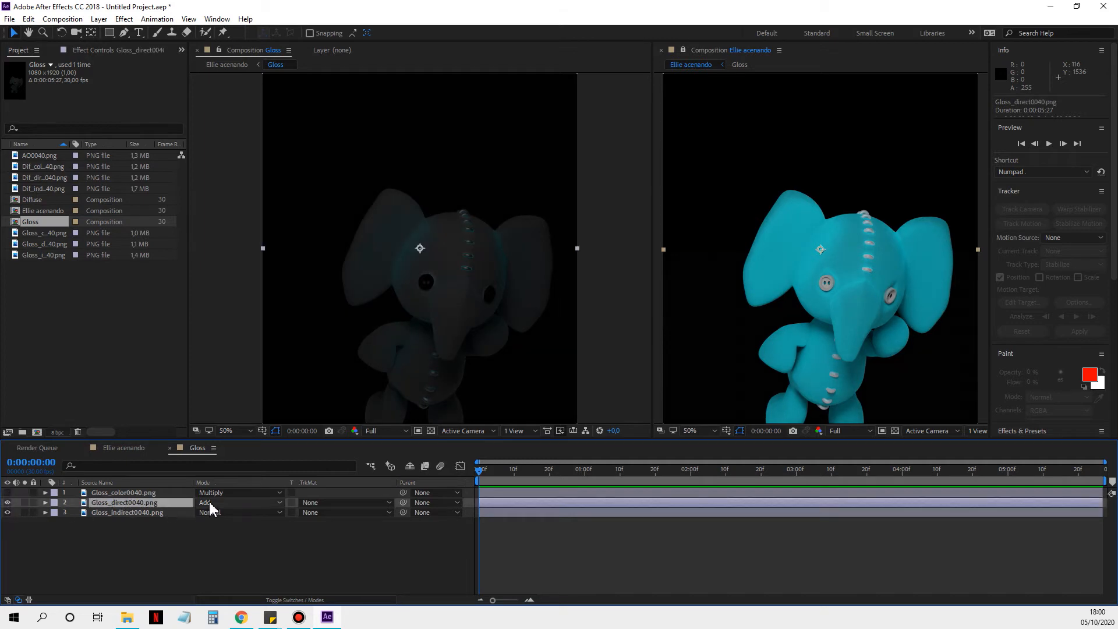
{"action": "left_click", "coordinate": [211, 502]}
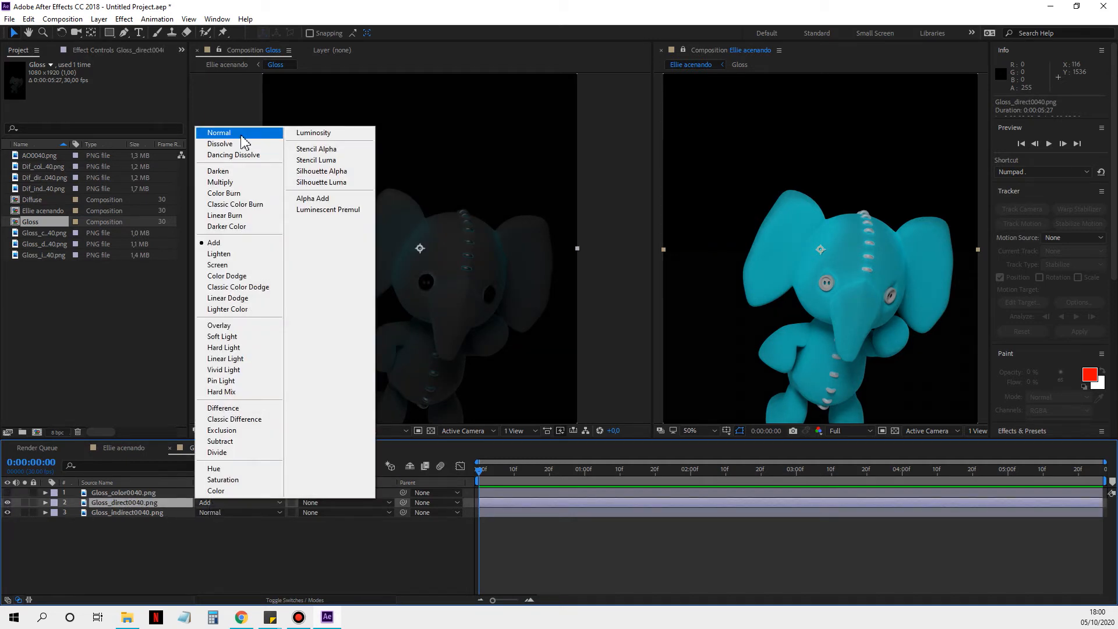
{"action": "left_click", "coordinate": [242, 133]}
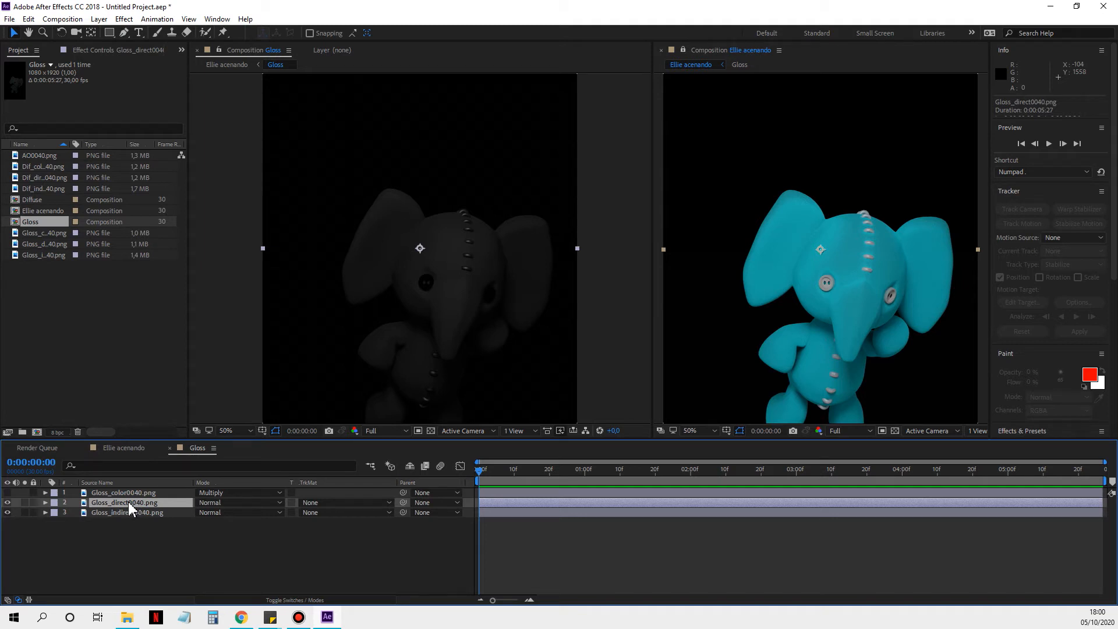
{"action": "left_click", "coordinate": [7, 503]}
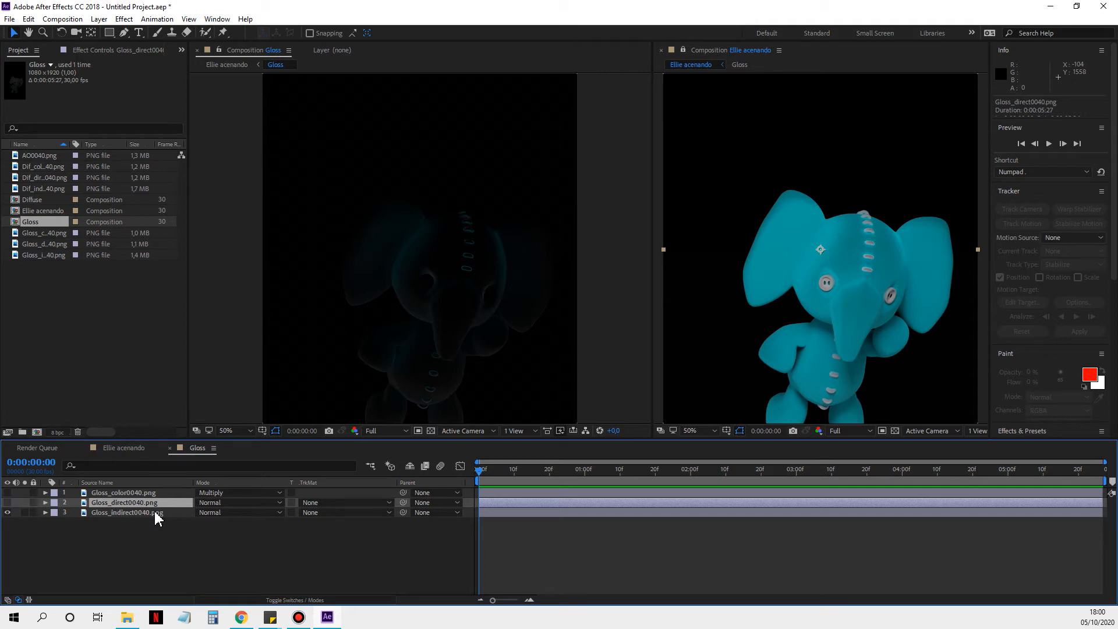
Step: Show the Gloss_direct0040.png and Gloss_color0040.png layers again and set Gloss_direct0040.png's blend mode to Add
{"action": "left_click", "coordinate": [7, 504]}
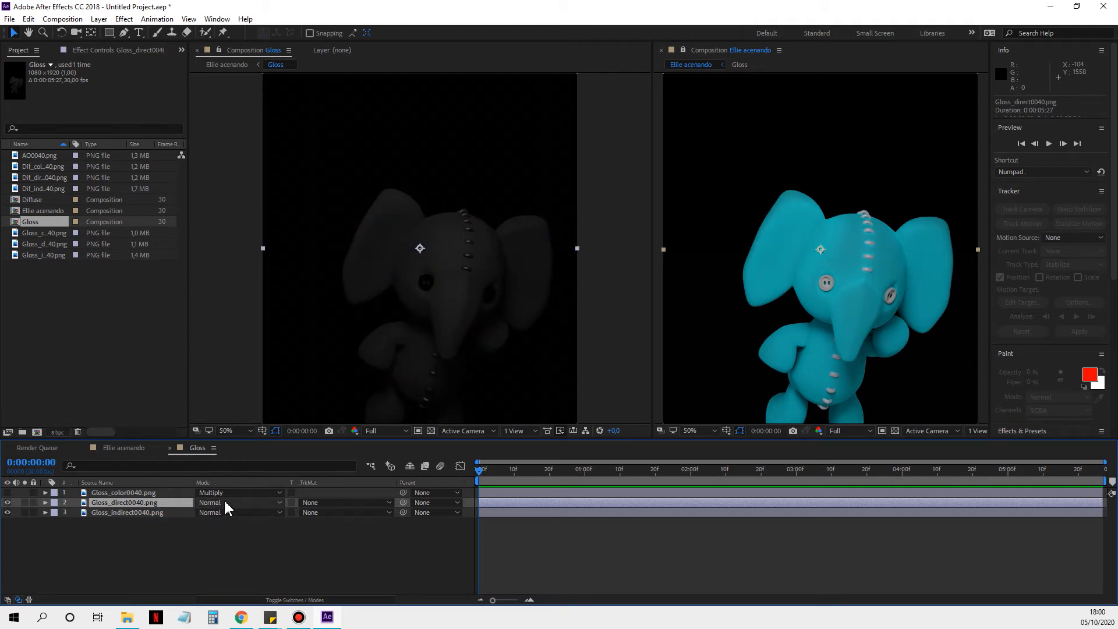
{"action": "left_click", "coordinate": [224, 504]}
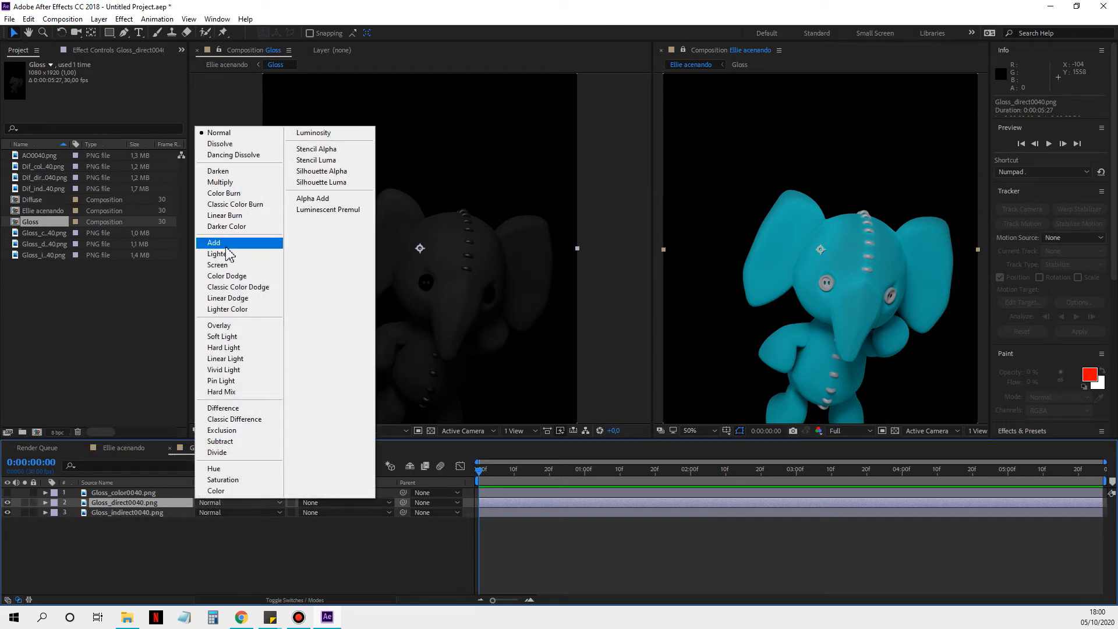
{"action": "left_click", "coordinate": [226, 245]}
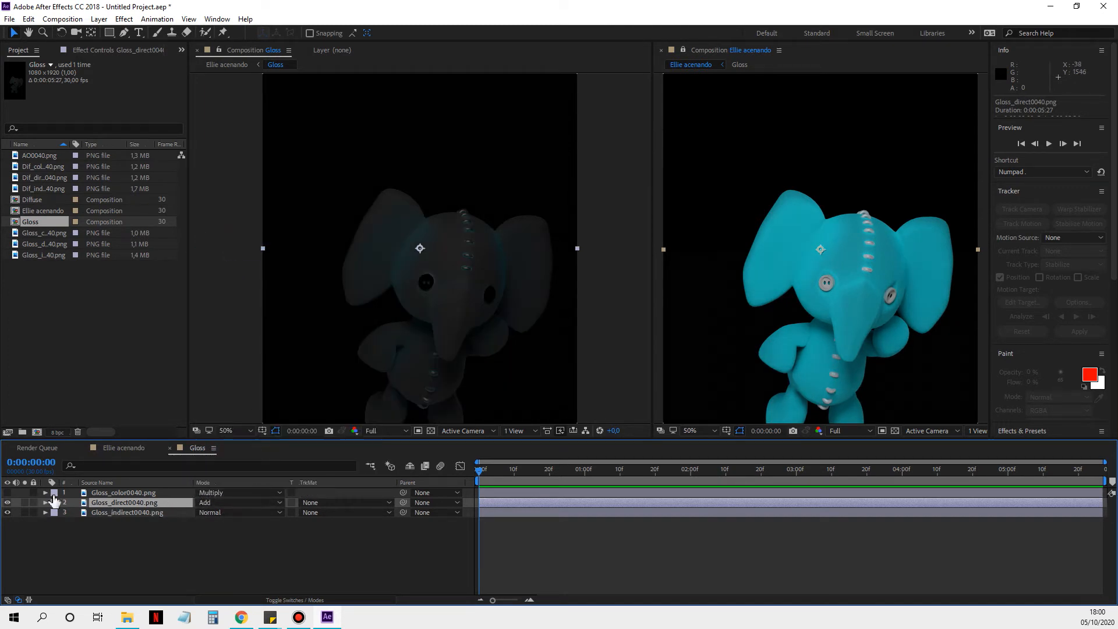
Step: Try the Screen and Linear Dodge blend modes on Gloss_direct0040.png and settle on Lighter Color
{"action": "left_click", "coordinate": [221, 504]}
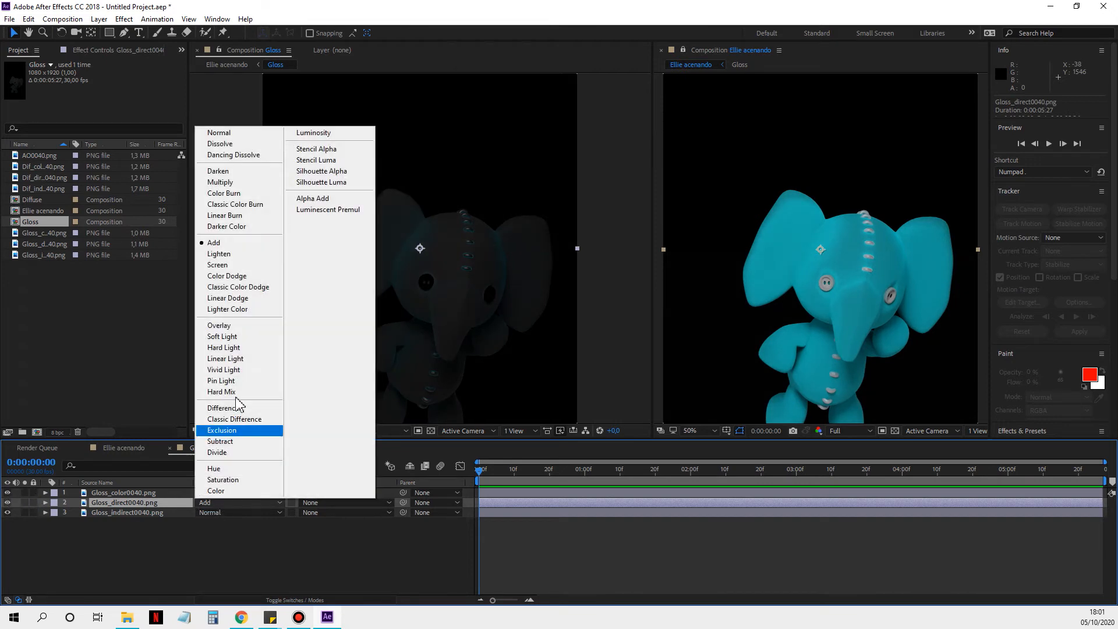
{"action": "left_click", "coordinate": [257, 266]}
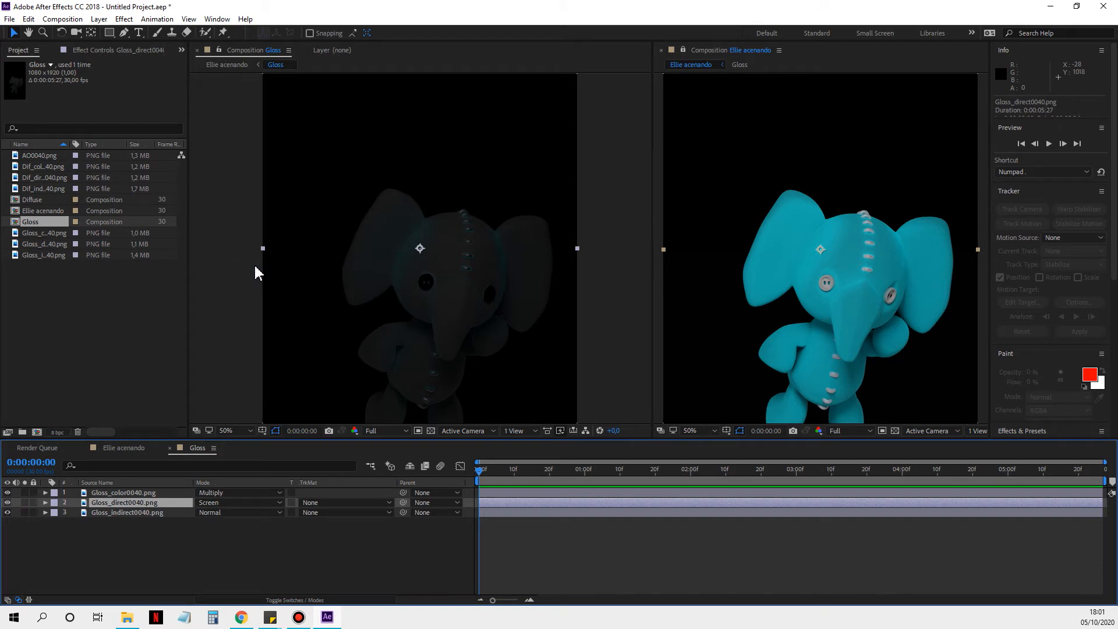
{"action": "left_click", "coordinate": [245, 504]}
{"action": "left_click", "coordinate": [244, 300]}
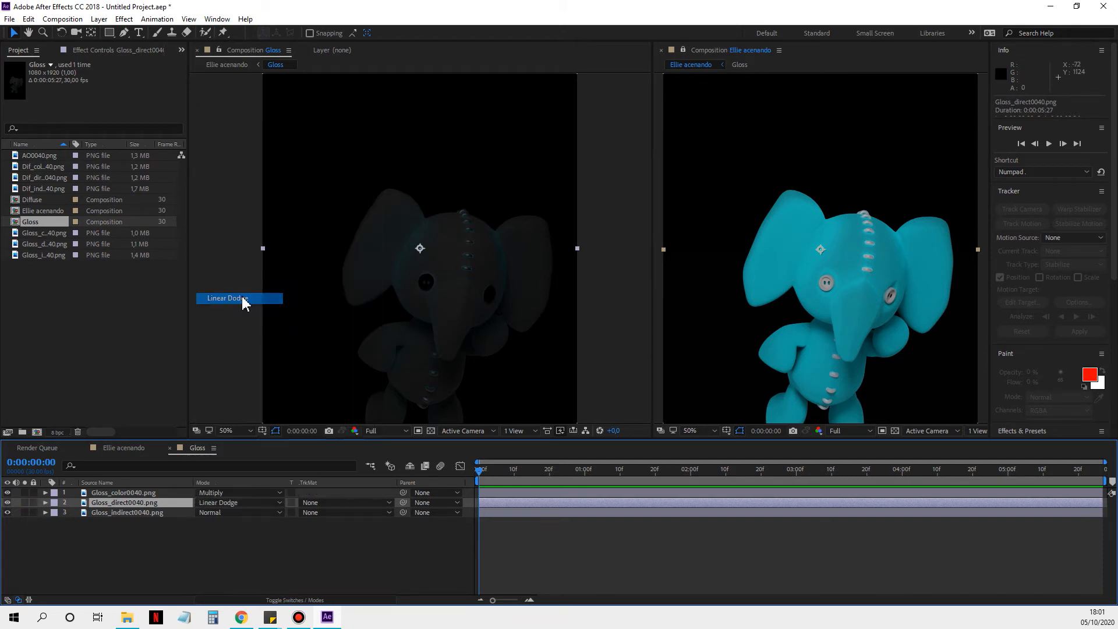
{"action": "left_click", "coordinate": [226, 504]}
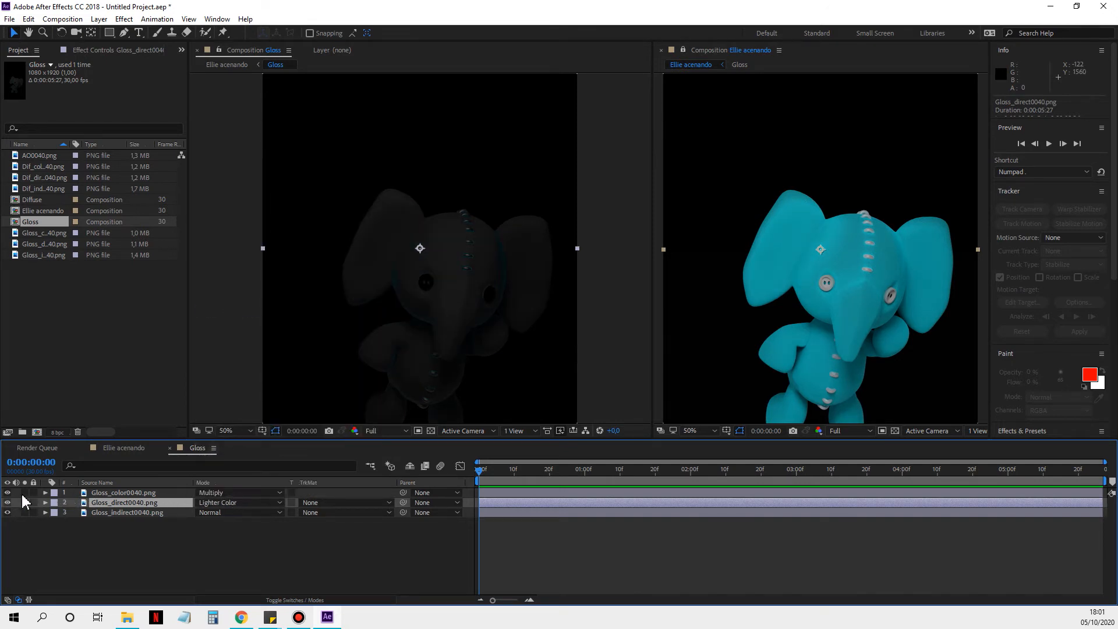
Step: Preview Gloss_color0040.png with the Normal blend mode, and restore it to Multiply
{"action": "left_click", "coordinate": [207, 493]}
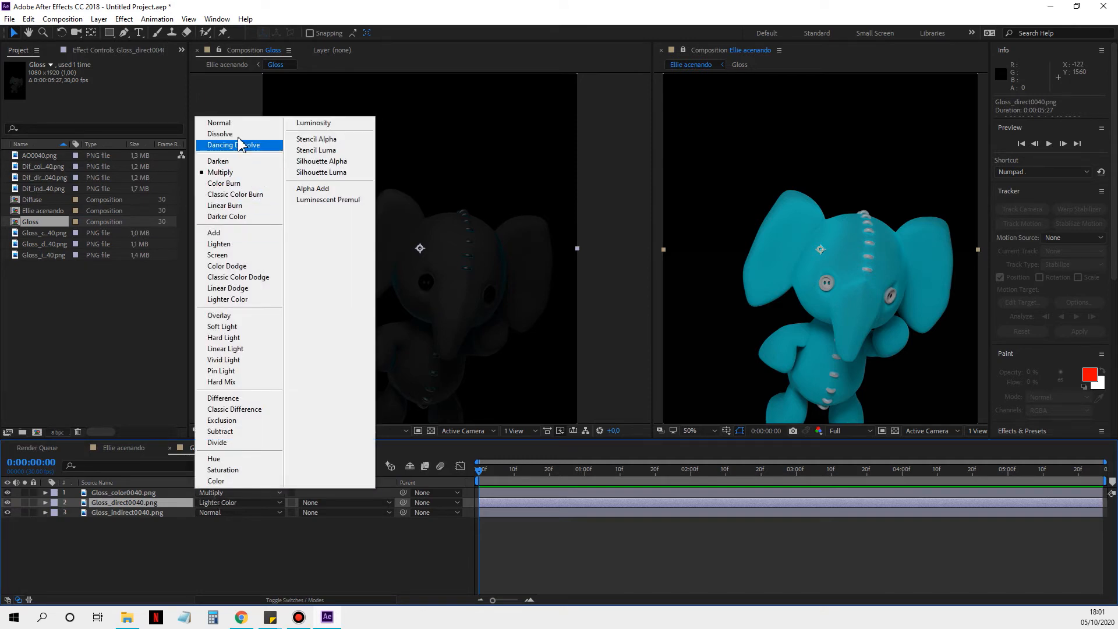
{"action": "left_click", "coordinate": [239, 128]}
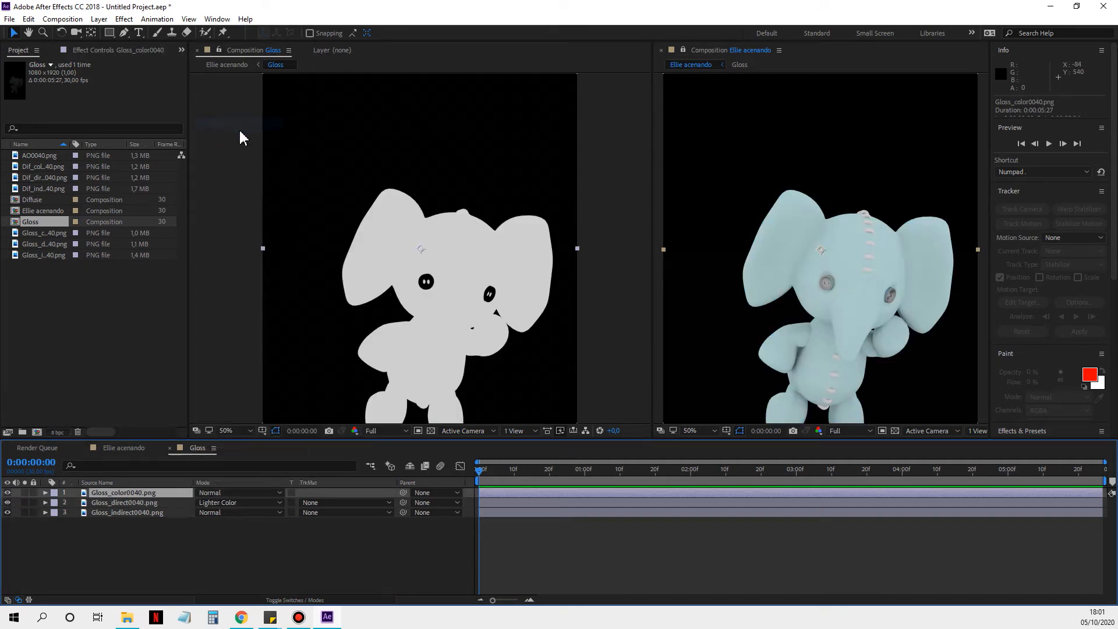
{"action": "left_click", "coordinate": [218, 493]}
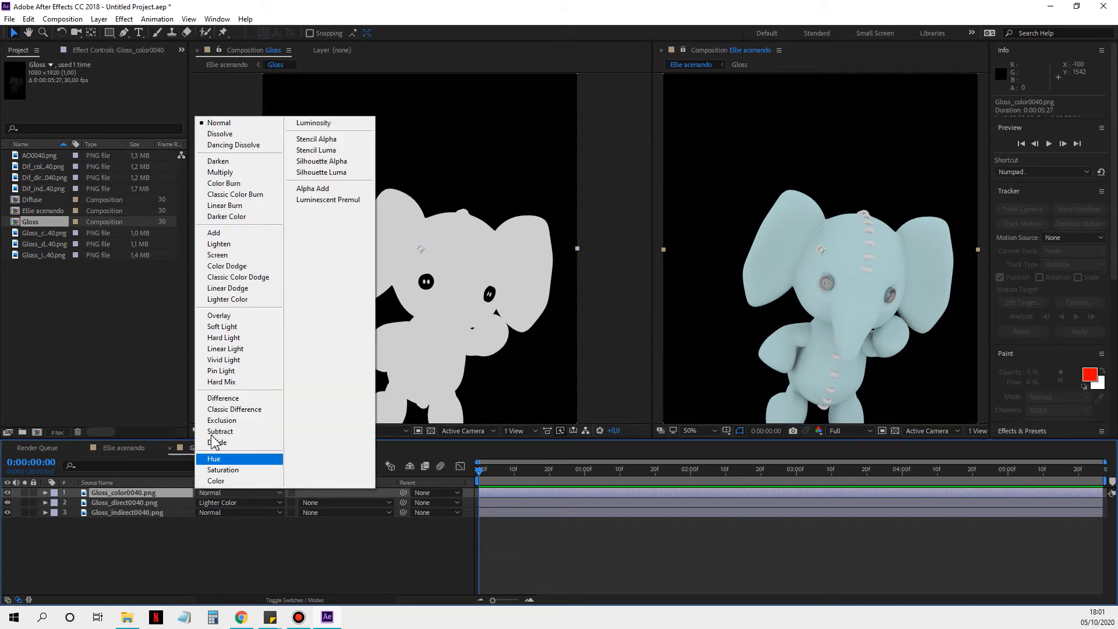
{"action": "left_click", "coordinate": [244, 172]}
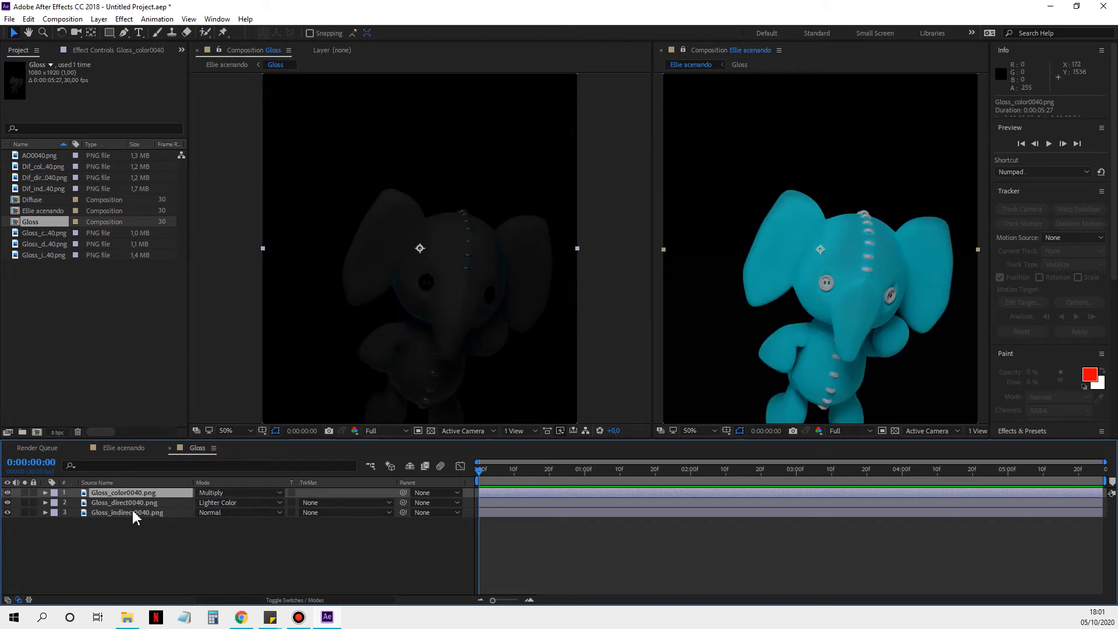
Step: Open the Diffuse pre-composition from Ellie acenando and select the Dif_color0040.png layer
{"action": "left_click", "coordinate": [124, 448]}
{"action": "double_click", "coordinate": [114, 514]}
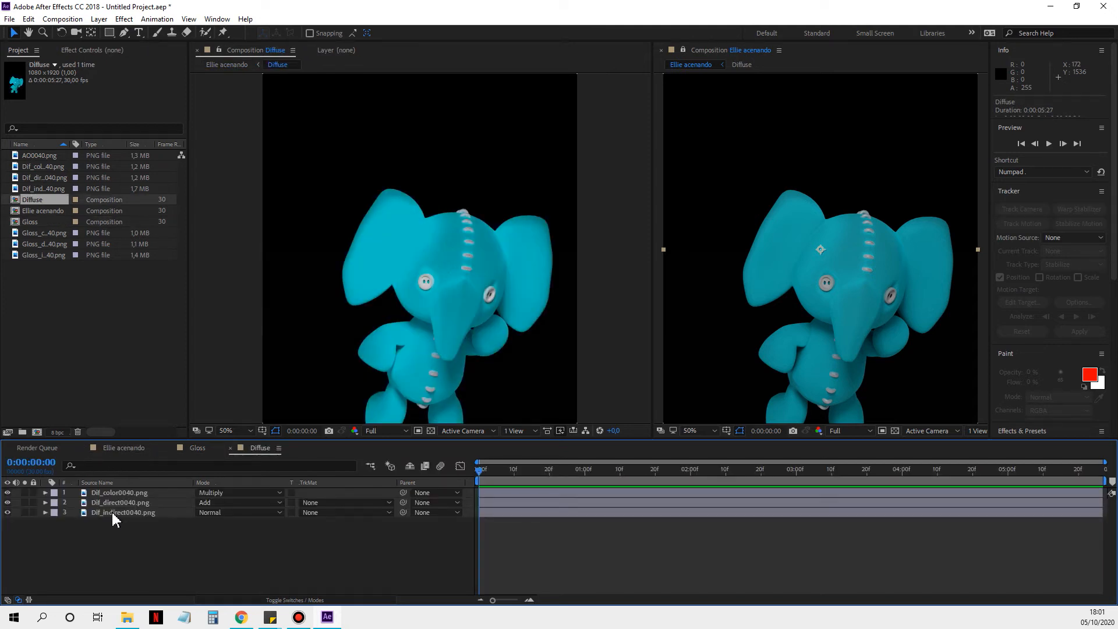
{"action": "left_click", "coordinate": [145, 493]}
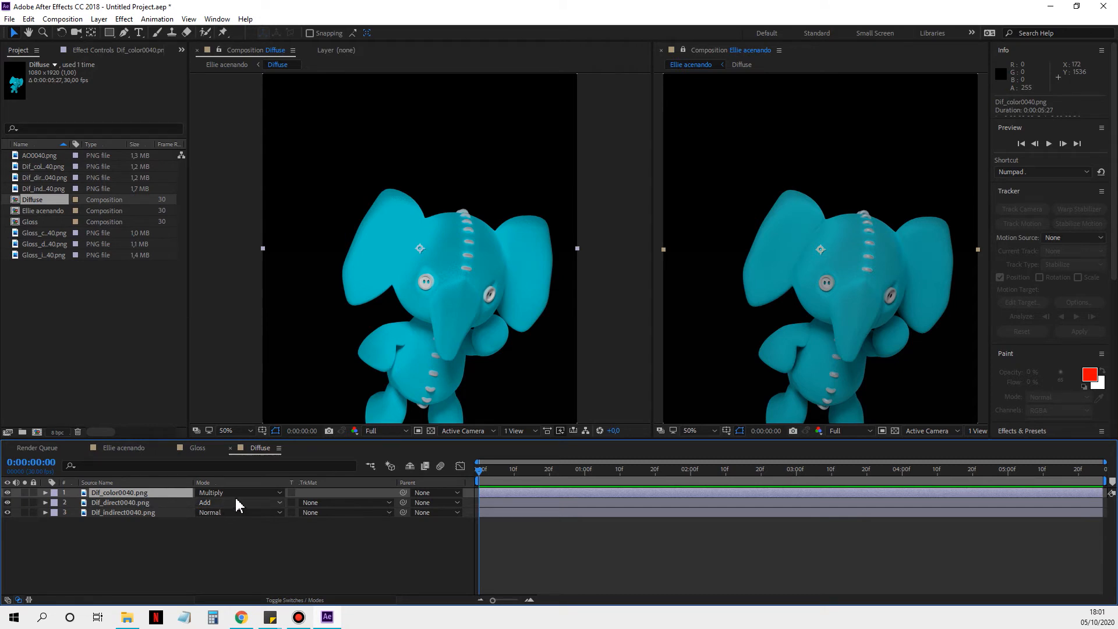
Step: Hide Dif_color0040.png, set Dif_direct0040.png's blend mode to Normal and toggle its visibility to compare the direct and indirect passes
{"action": "left_click", "coordinate": [7, 493]}
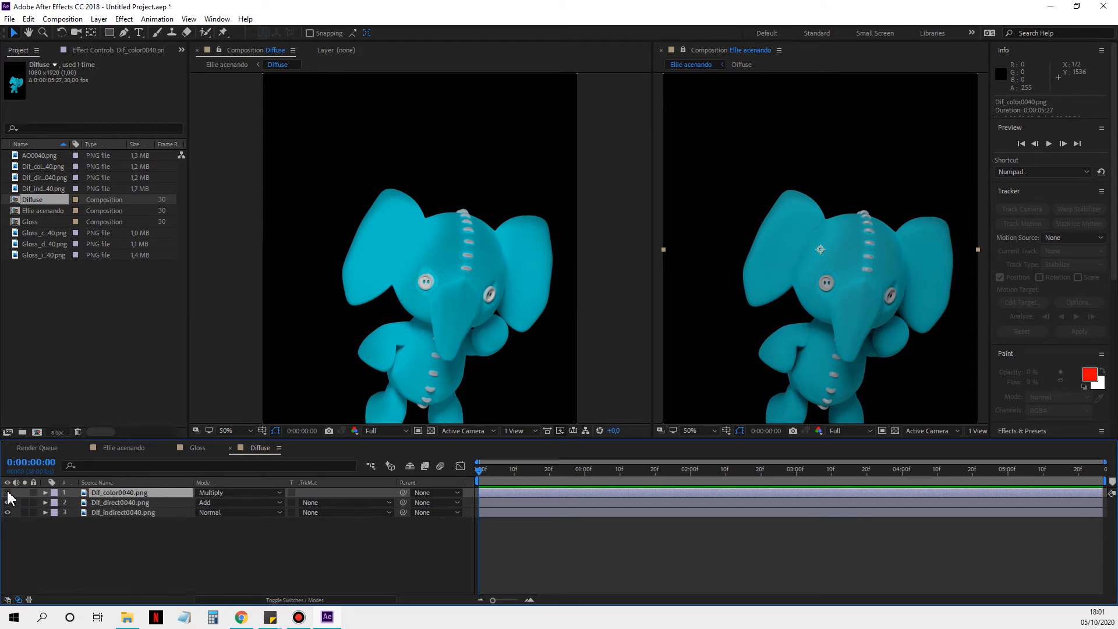
{"action": "left_click", "coordinate": [113, 502]}
{"action": "left_click", "coordinate": [230, 504]}
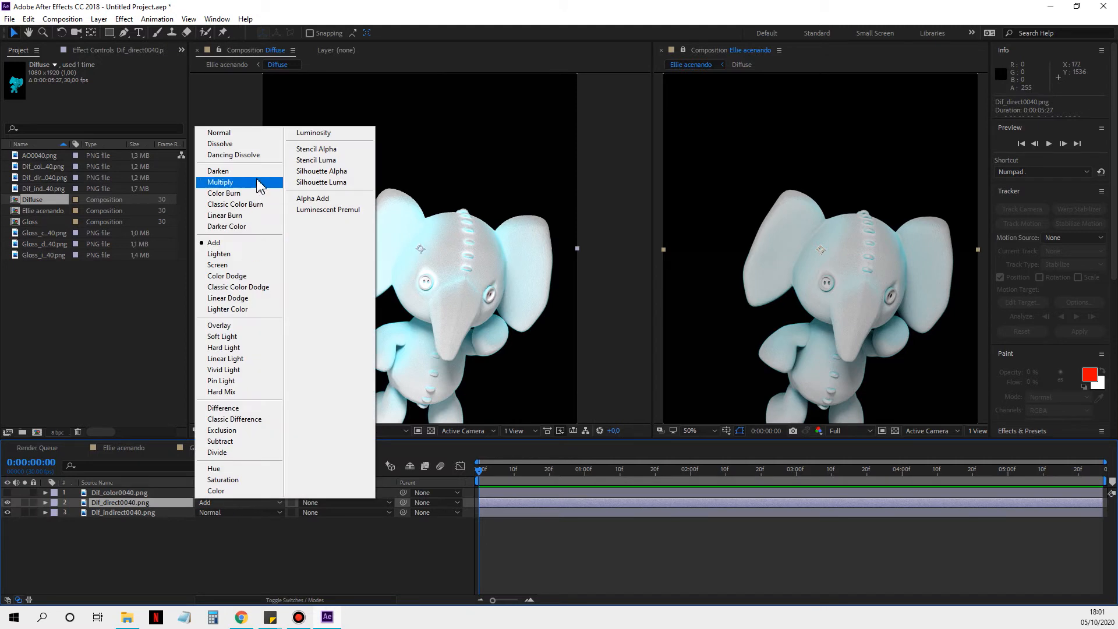
{"action": "left_click", "coordinate": [239, 133]}
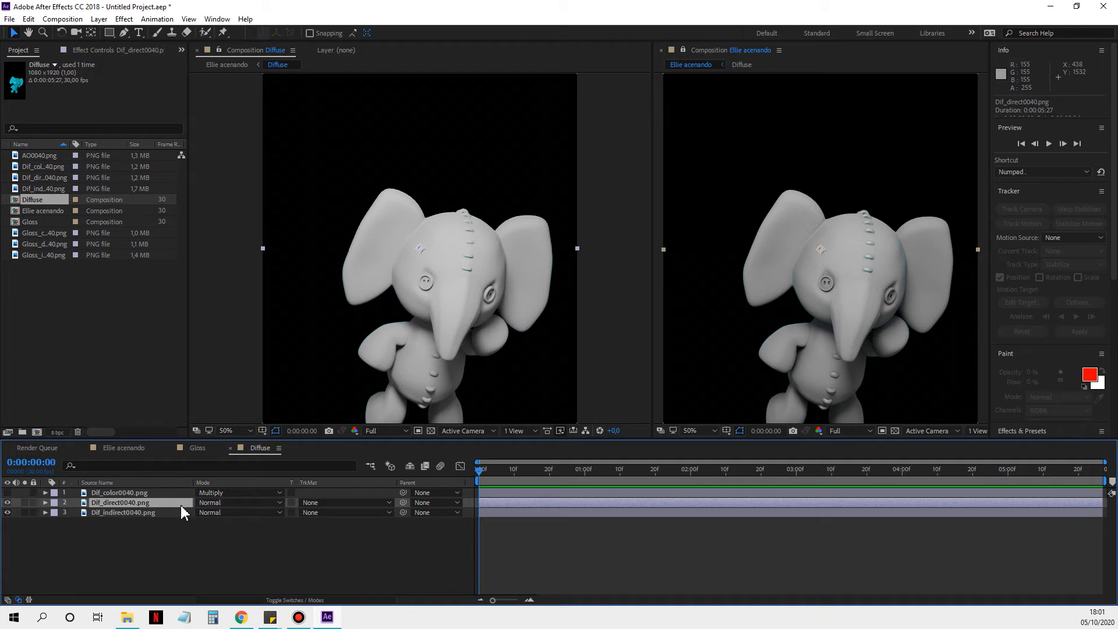
{"action": "left_click", "coordinate": [8, 502]}
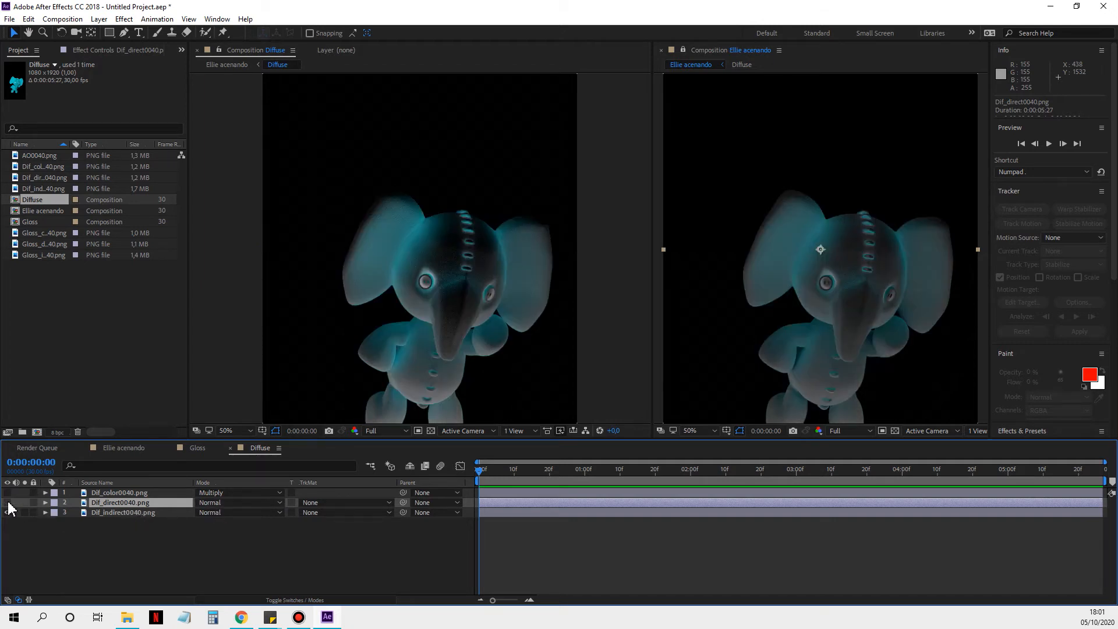
{"action": "left_click", "coordinate": [8, 502]}
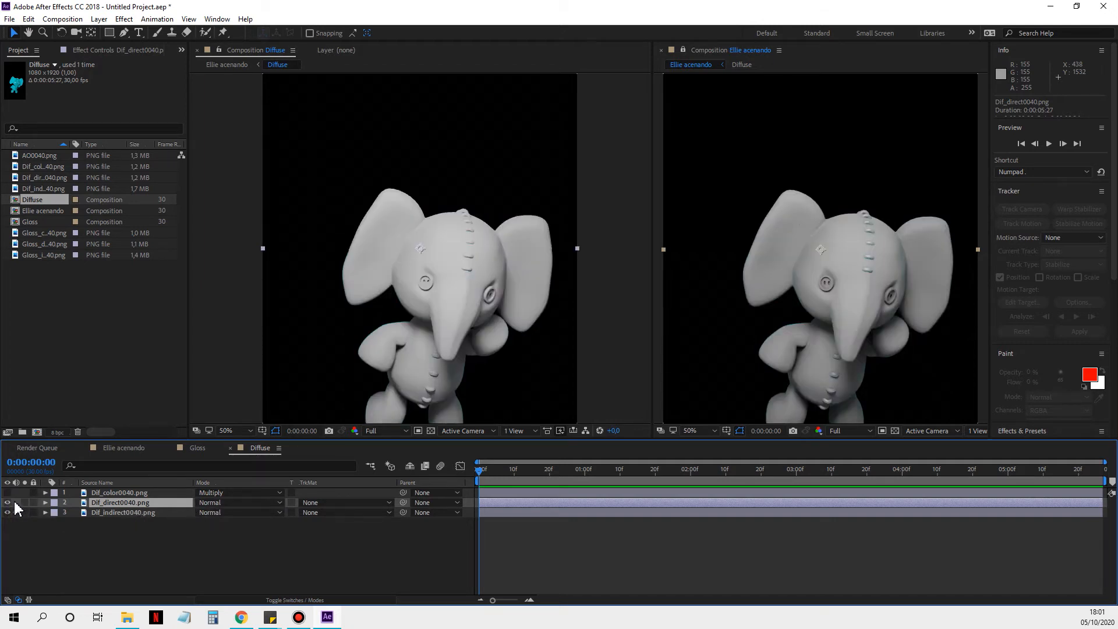
Step: Restore Dif_direct0040.png's blend mode to Add and show the Dif_color0040.png layer again
{"action": "left_click", "coordinate": [239, 504]}
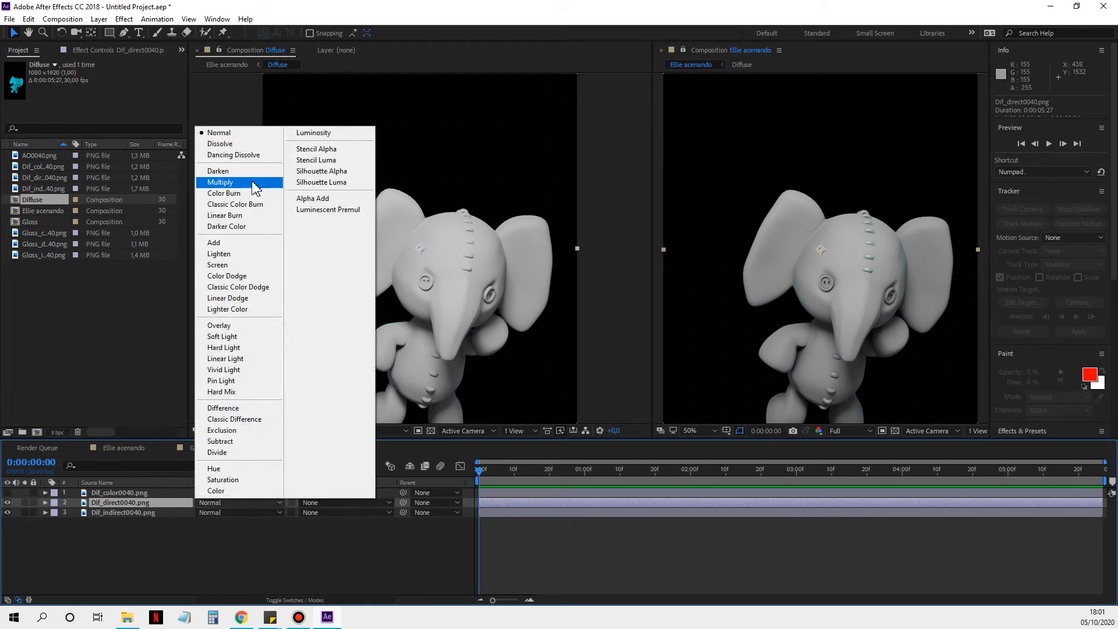
{"action": "left_click", "coordinate": [240, 247]}
{"action": "left_click", "coordinate": [8, 493]}
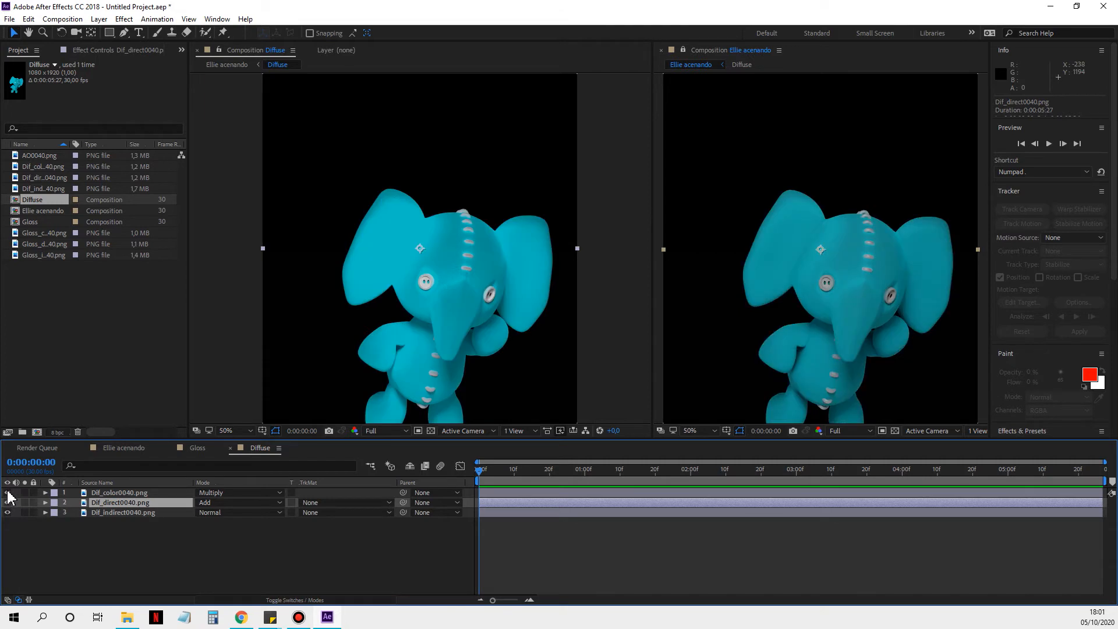
Step: Compare the Lighter Color, Linear Dodge and Color Dodge blend modes on Dif_direct0040.png and settle on Lighter Color
{"action": "left_click", "coordinate": [239, 502]}
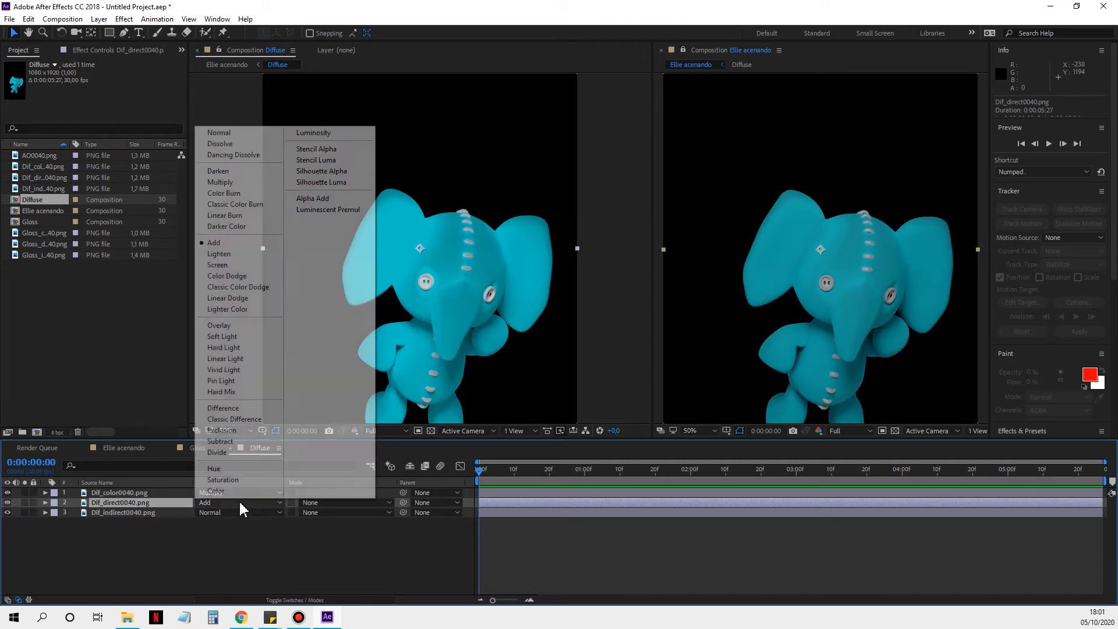
{"action": "left_click", "coordinate": [230, 309]}
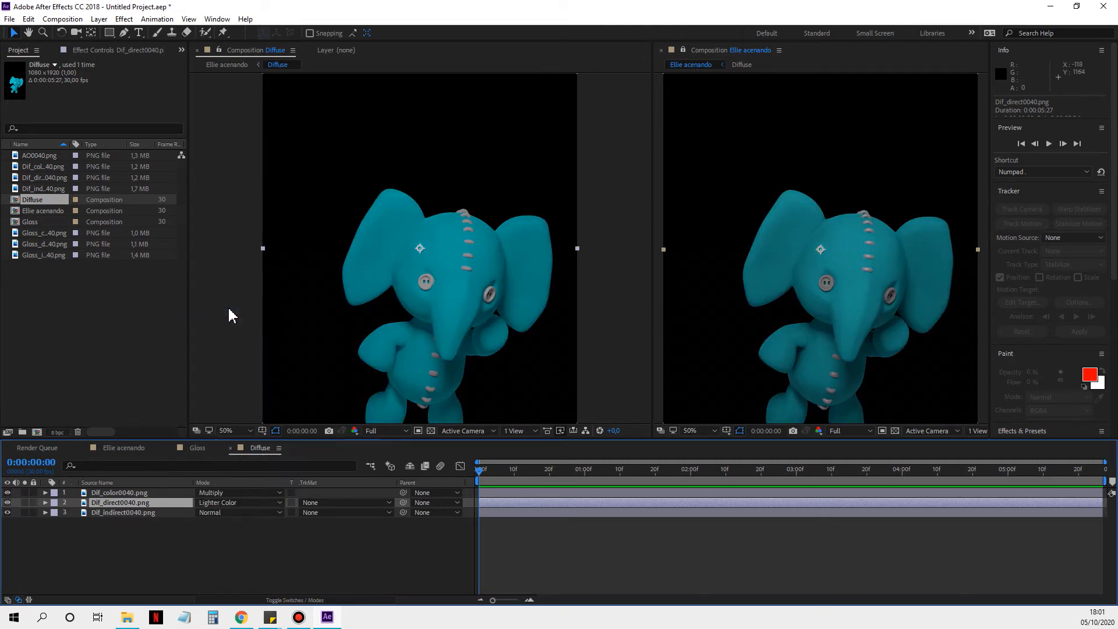
{"action": "left_click", "coordinate": [244, 503]}
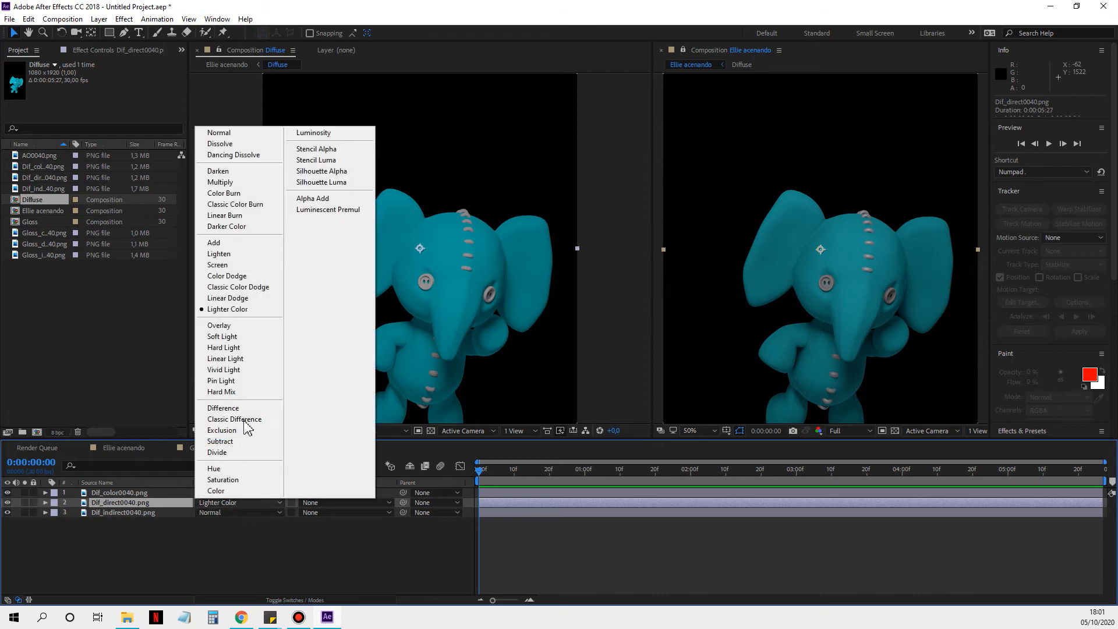
{"action": "left_click", "coordinate": [242, 297]}
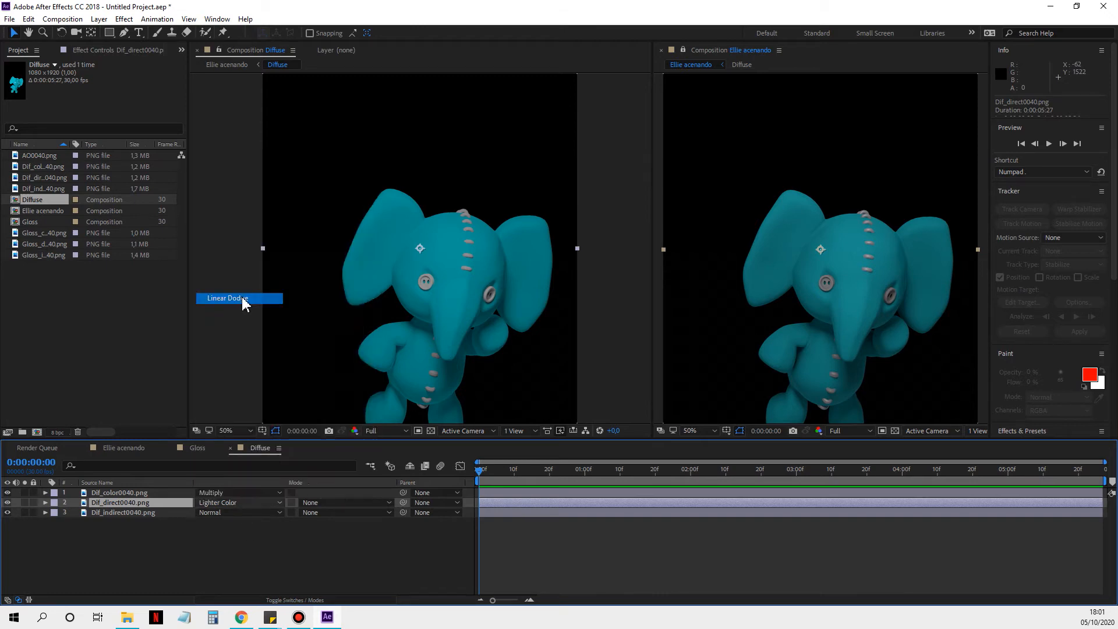
{"action": "left_click", "coordinate": [255, 504]}
{"action": "left_click", "coordinate": [239, 276]}
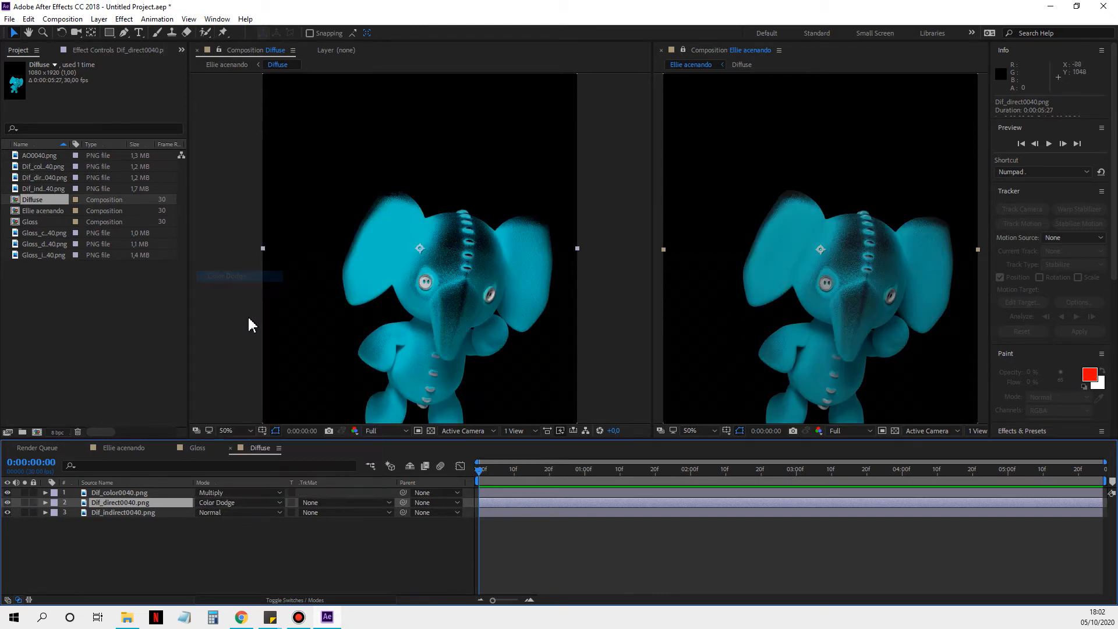
{"action": "left_click", "coordinate": [254, 502]}
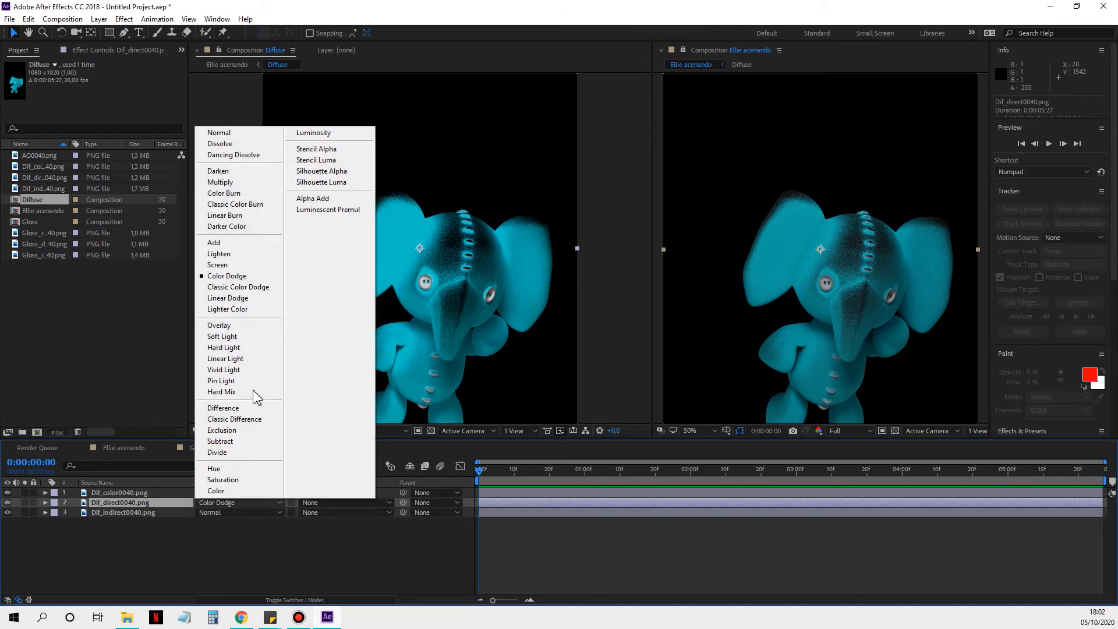
{"action": "left_click", "coordinate": [243, 309]}
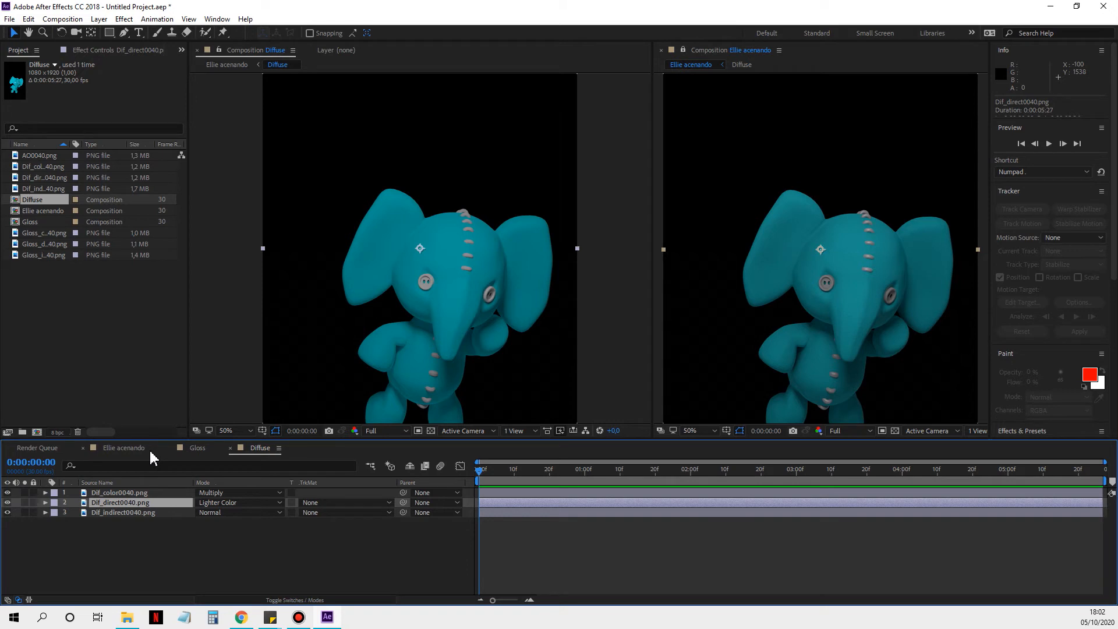
Step: Search the effects for "curve" and apply the Curves effect to the Dif_indirect0040.png layer
{"action": "left_click", "coordinate": [147, 514]}
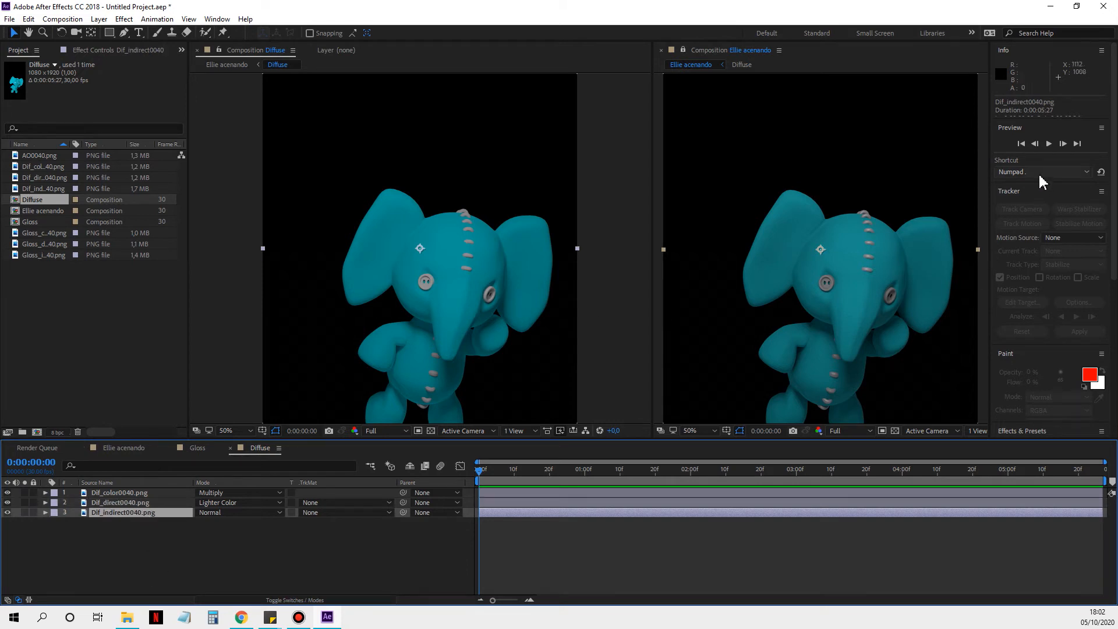
{"action": "scroll", "coordinate": [1035, 259], "scroll_direction": "down", "scroll_amount": 7}
{"action": "scroll", "coordinate": [1035, 315], "scroll_direction": "up", "scroll_amount": 7}
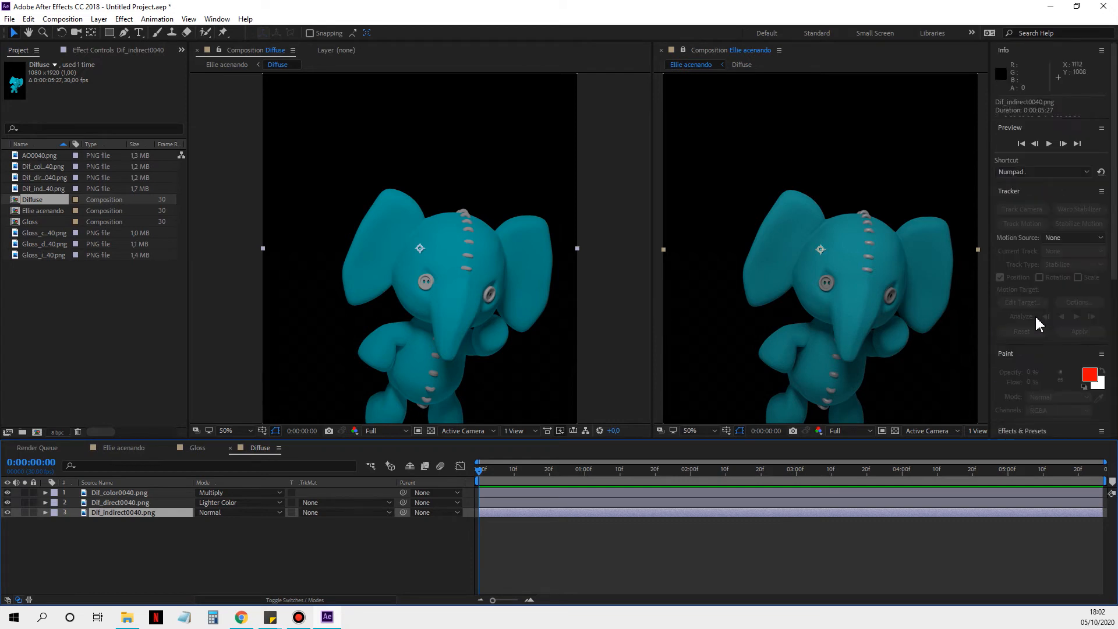
{"action": "scroll", "coordinate": [1033, 241], "scroll_direction": "down", "scroll_amount": 7}
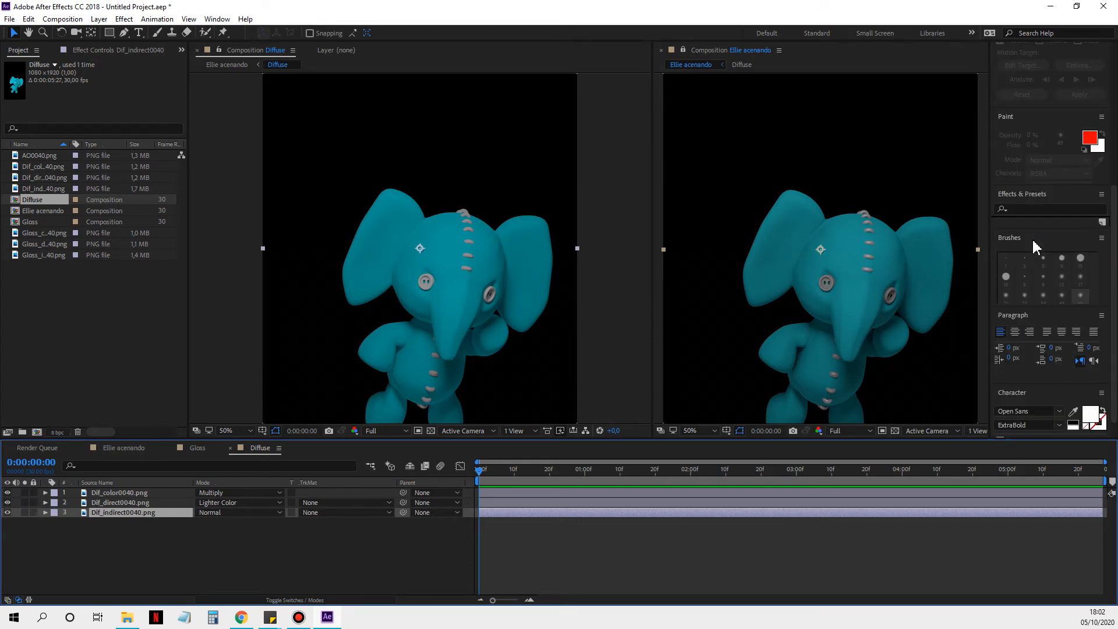
{"action": "left_click", "coordinate": [1025, 219]}
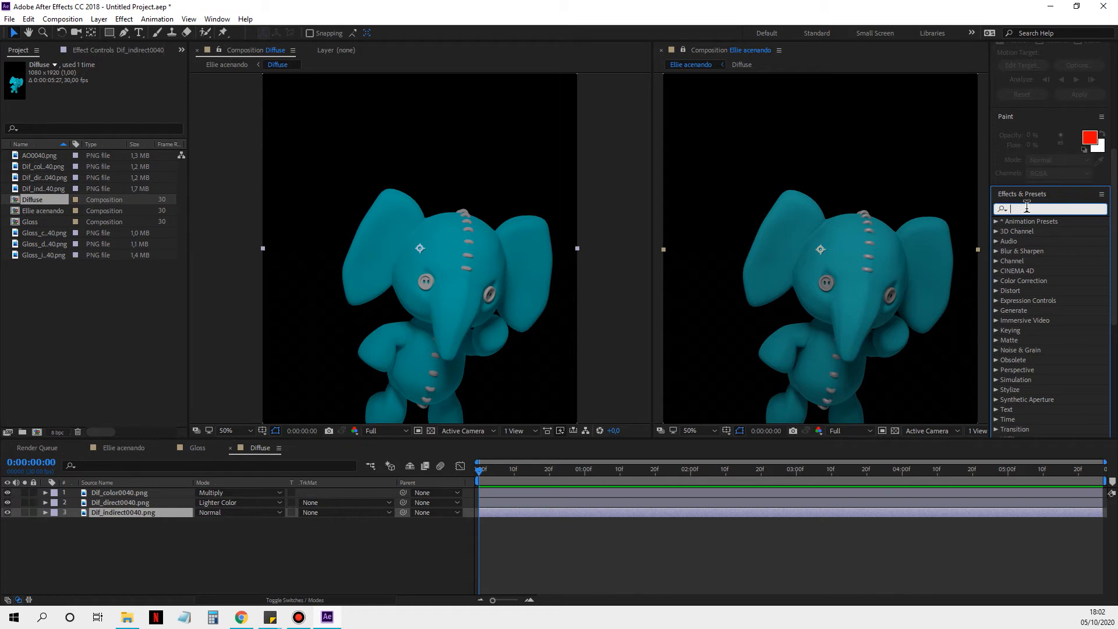
{"action": "type", "text": "curve"}
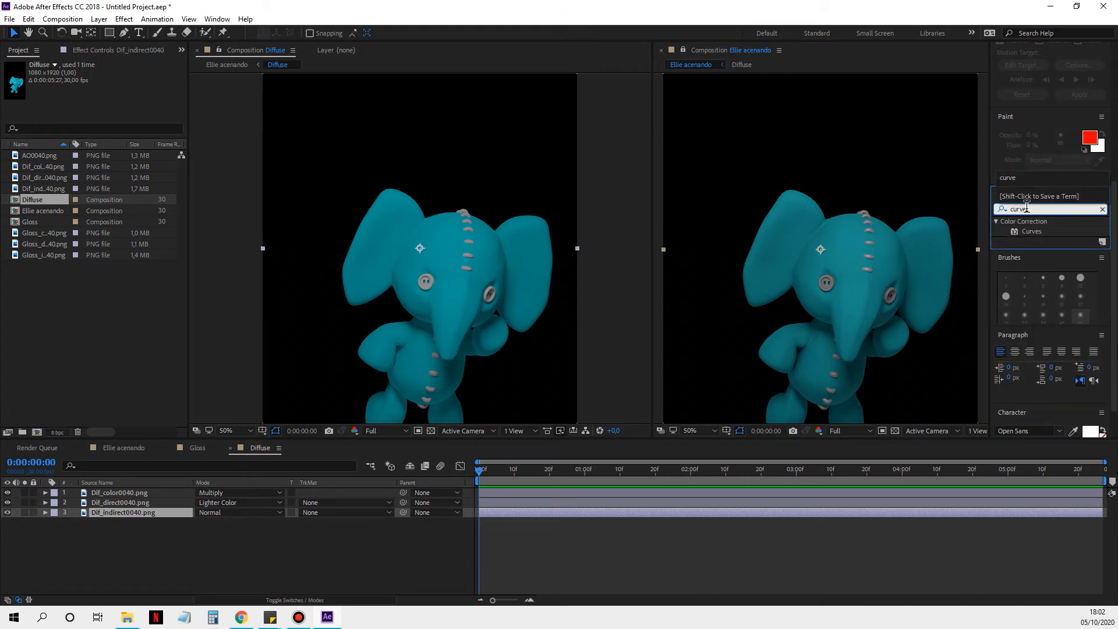
{"action": "left_click_drag", "start_coordinate": [1020, 228], "coordinate": [515, 509]}
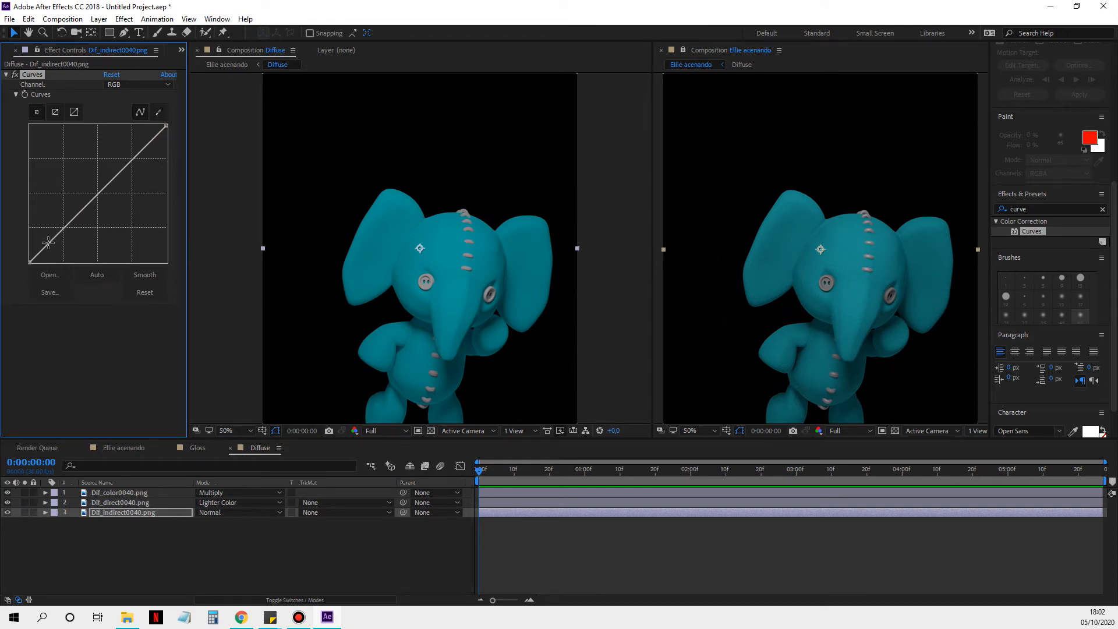
Step: Shape Dif_indirect0040.png's RGB curve by raising a point in the shadows and lowering a point in the highlights
{"action": "left_click_drag", "start_coordinate": [48, 243], "coordinate": [47, 234]}
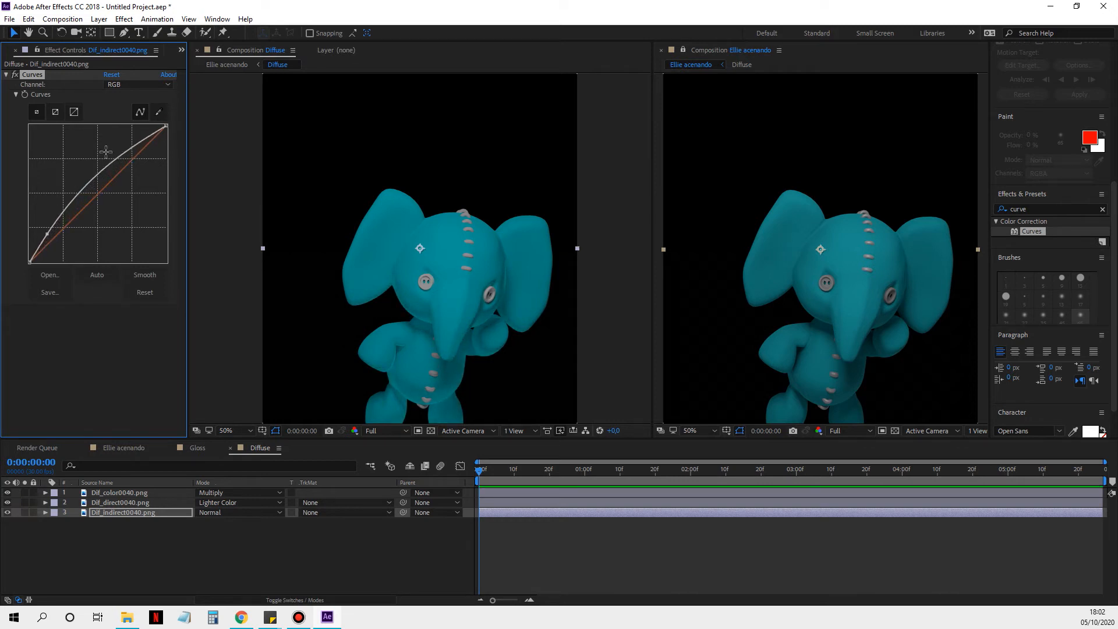
{"action": "left_click_drag", "start_coordinate": [117, 157], "coordinate": [140, 174]}
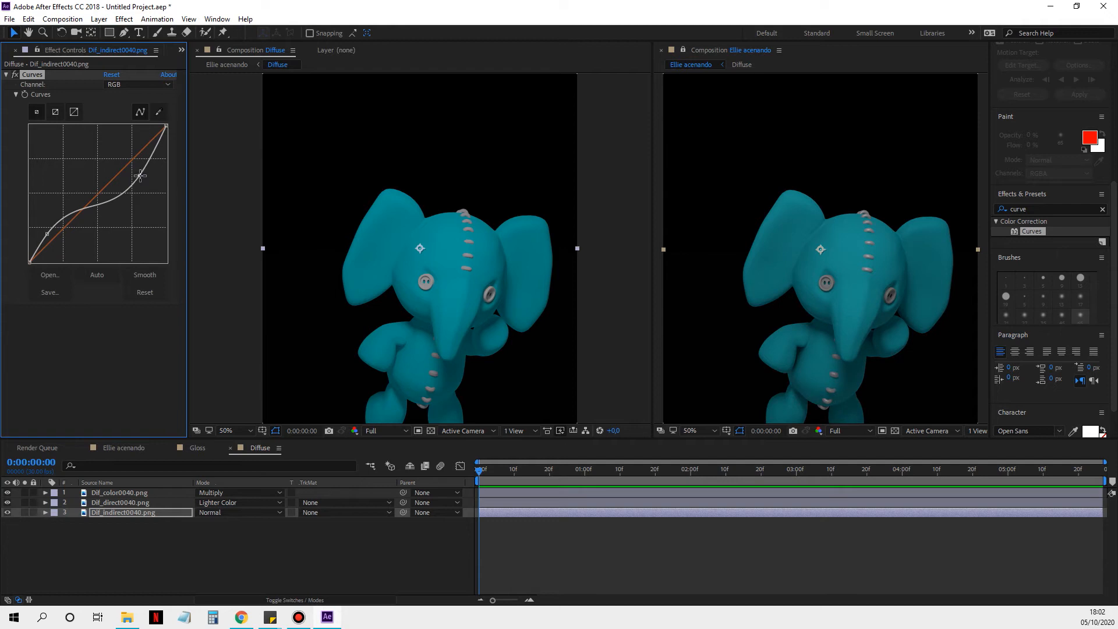
Step: Refine Dif_indirect0040.png's RGB curve by slightly adjusting its shadow point and its highlight point
{"action": "mouse_move", "coordinate": [140, 175]}
{"action": "left_mouse_down"}
{"action": "mouse_move", "coordinate": [147, 181]}
{"action": "mouse_move", "coordinate": [138, 169]}
{"action": "left_mouse_up"}
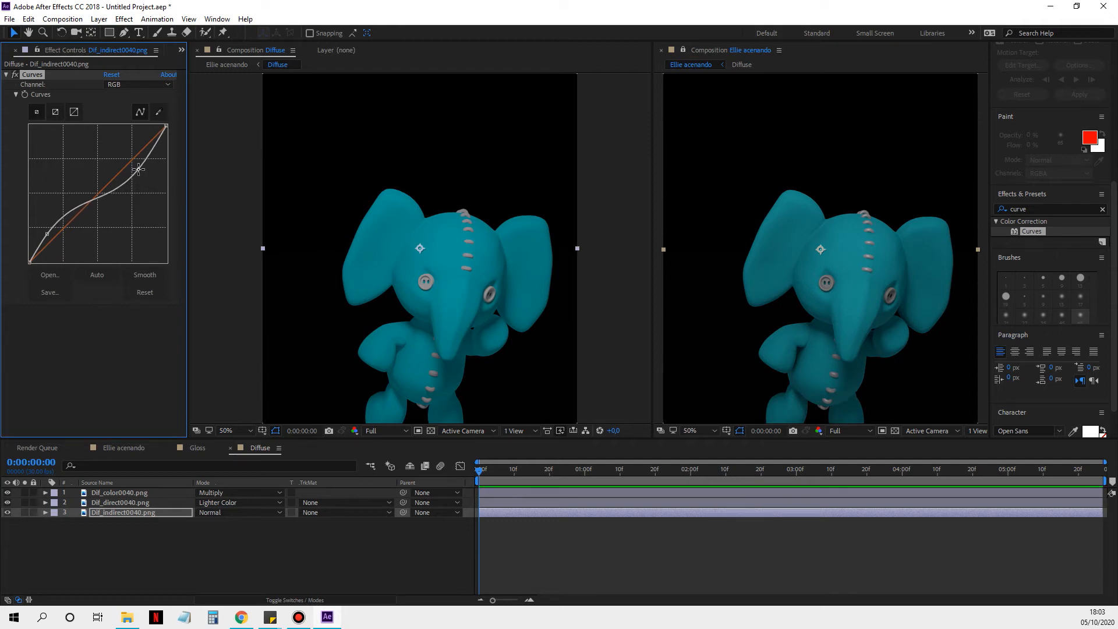
{"action": "left_click_drag", "start_coordinate": [48, 234], "coordinate": [46, 236]}
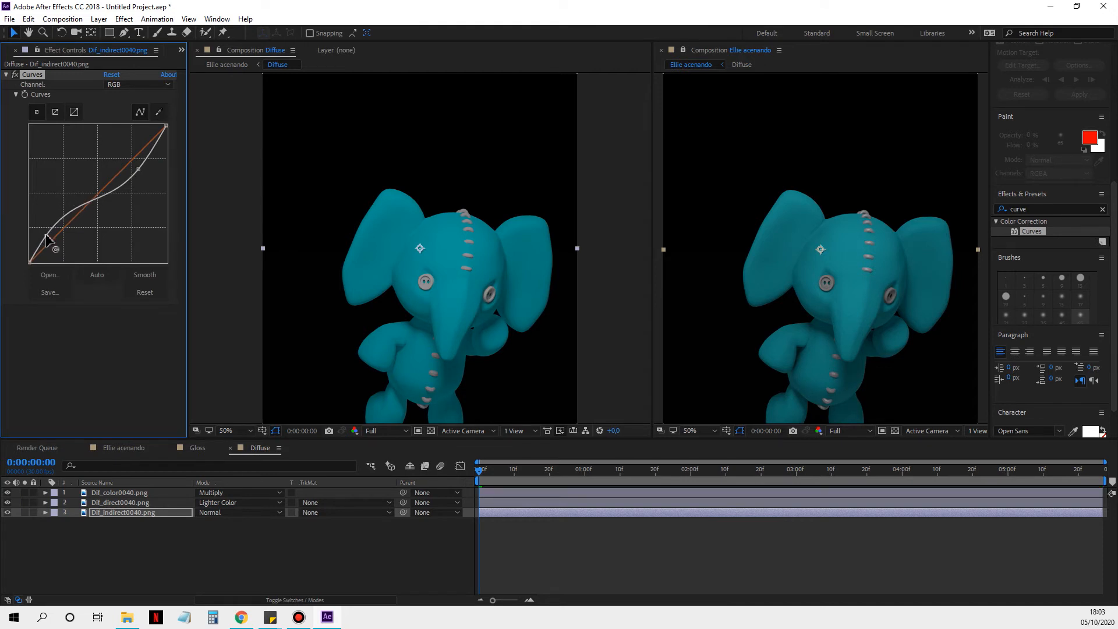
{"action": "left_click_drag", "start_coordinate": [46, 236], "coordinate": [49, 236]}
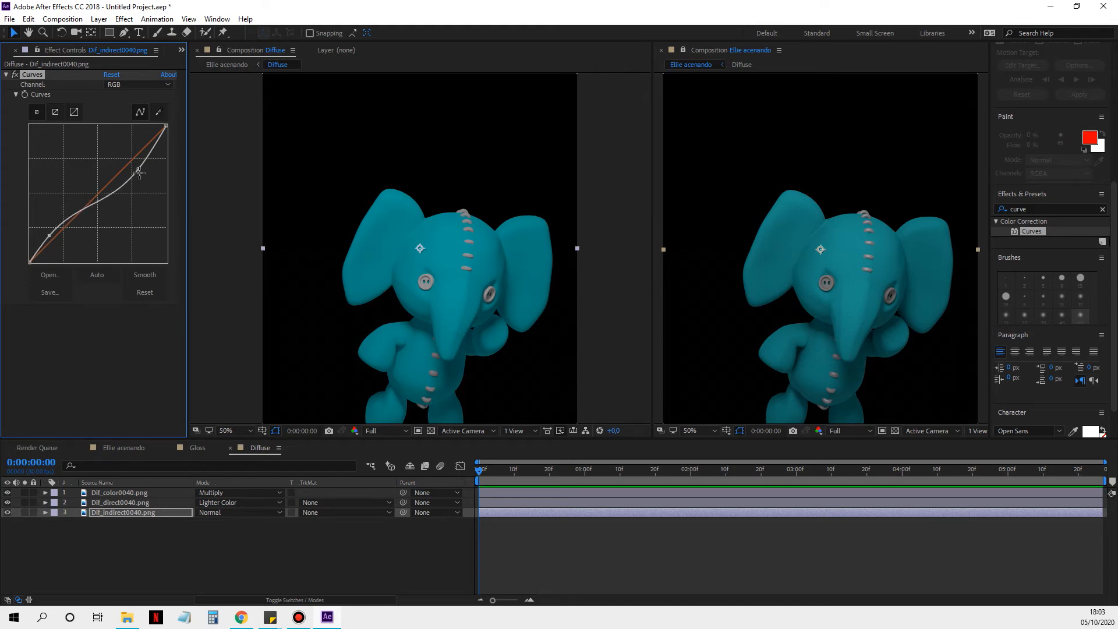
{"action": "mouse_move", "coordinate": [140, 169]}
{"action": "left_mouse_down"}
{"action": "mouse_move", "coordinate": [147, 178]}
{"action": "mouse_move", "coordinate": [139, 172]}
{"action": "left_mouse_up"}
{"action": "mouse_move", "coordinate": [138, 173]}
{"action": "left_mouse_down"}
{"action": "mouse_move", "coordinate": [145, 182]}
{"action": "mouse_move", "coordinate": [136, 172]}
{"action": "left_mouse_up"}
Step: Apply the Curves effect to the AO0040.png layer in the Ellie acenando composition
{"action": "left_click", "coordinate": [107, 447]}
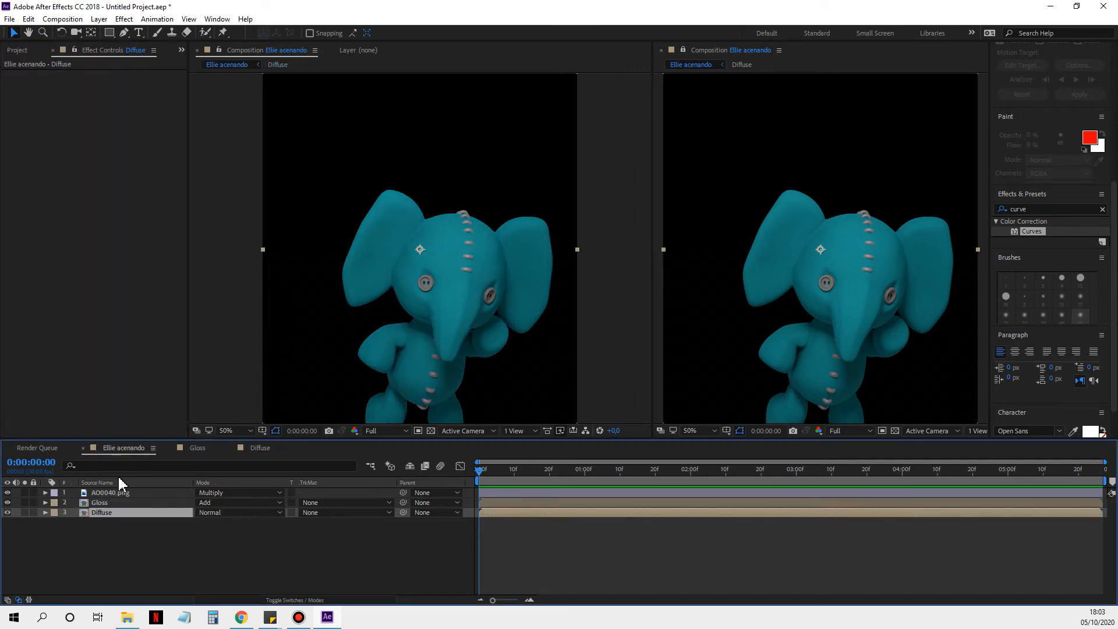
{"action": "left_click", "coordinate": [119, 492]}
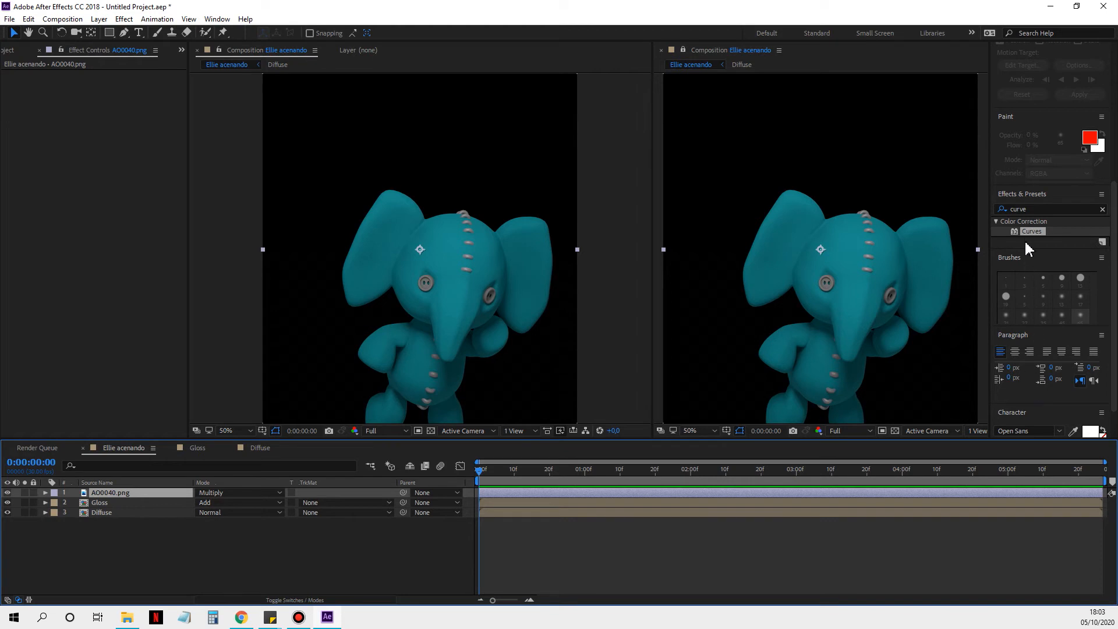
{"action": "left_click_drag", "start_coordinate": [1031, 232], "coordinate": [631, 496]}
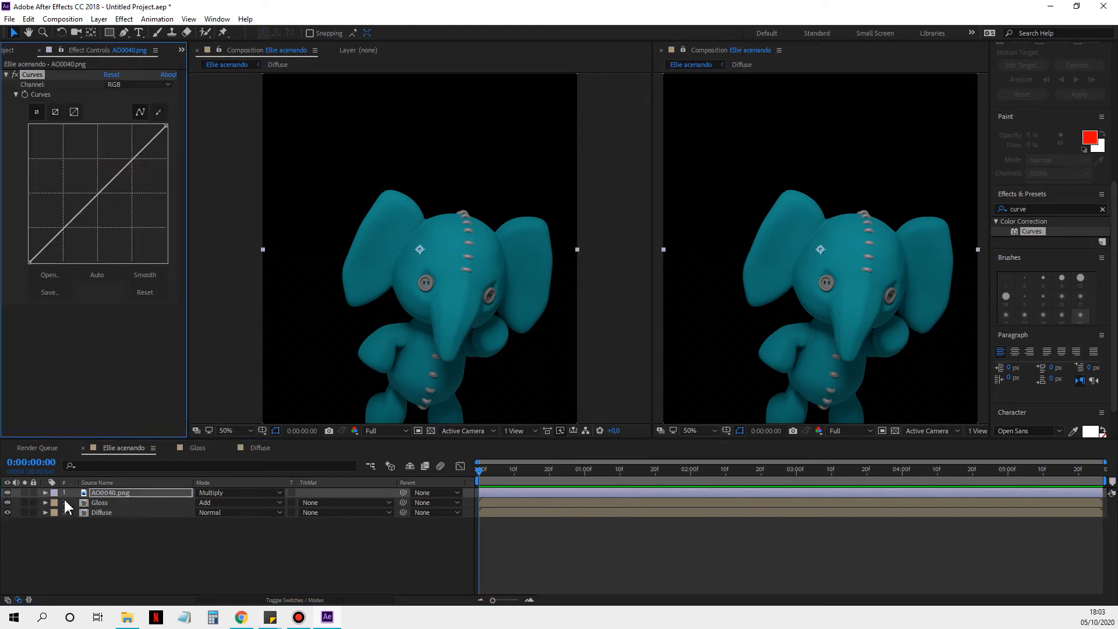
Step: View AO0040.png in Normal blend mode and restore it to Multiply
{"action": "left_click", "coordinate": [212, 492]}
{"action": "left_click", "coordinate": [247, 129]}
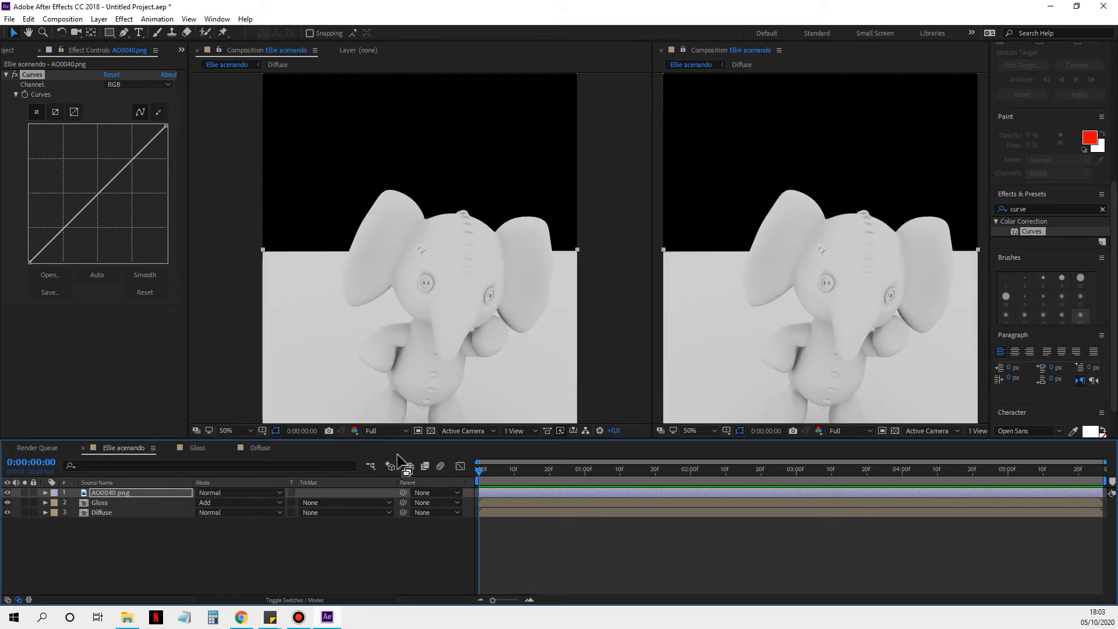
{"action": "left_click", "coordinate": [249, 493]}
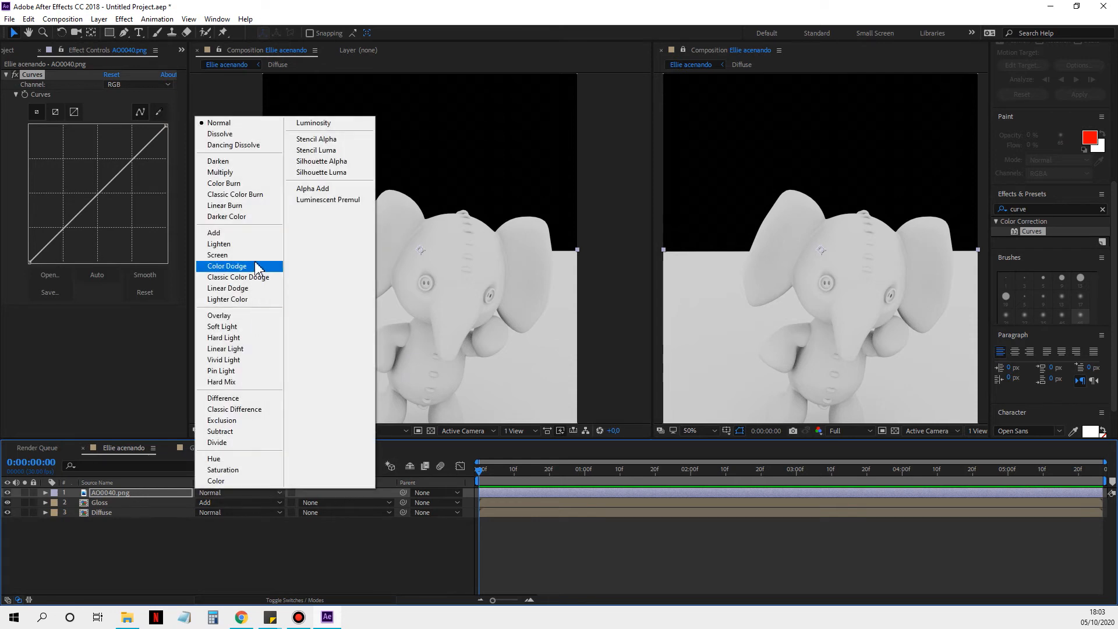
{"action": "left_click", "coordinate": [247, 172]}
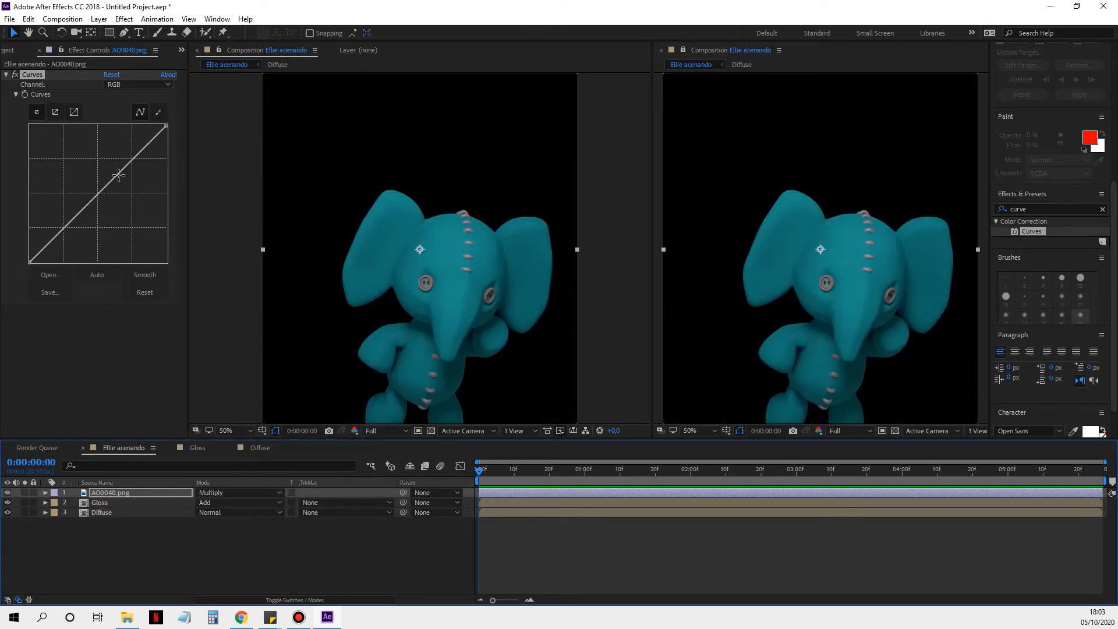
Step: Shape AO0040.png's RGB curve by lowering a point in the highlights and raising a point in the shadows
{"action": "left_click_drag", "start_coordinate": [133, 161], "coordinate": [140, 173]}
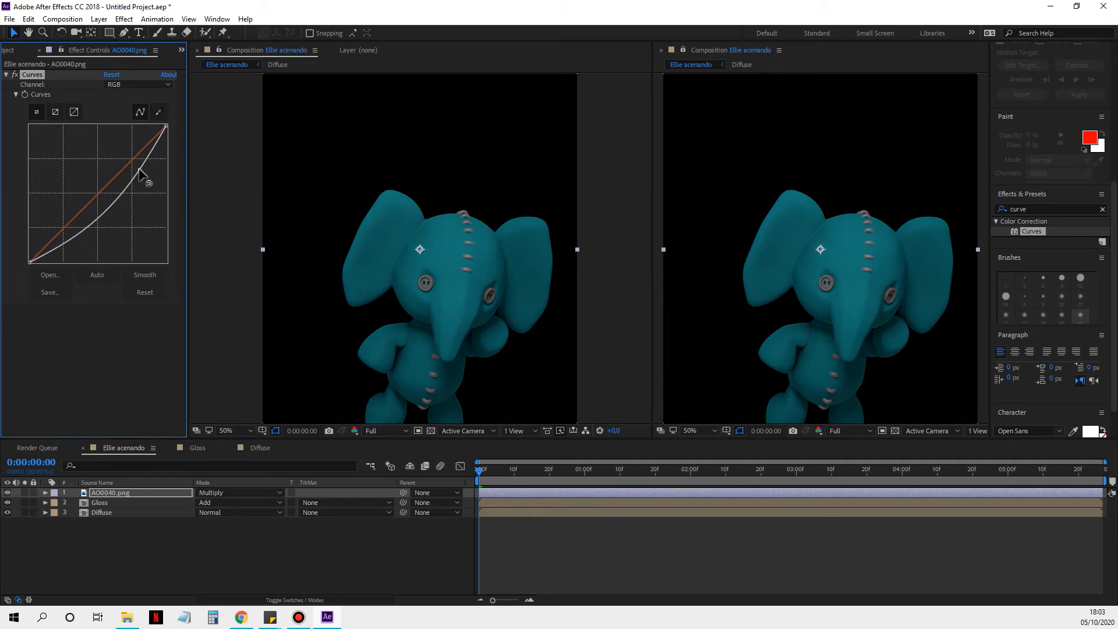
{"action": "left_click_drag", "start_coordinate": [49, 250], "coordinate": [48, 228]}
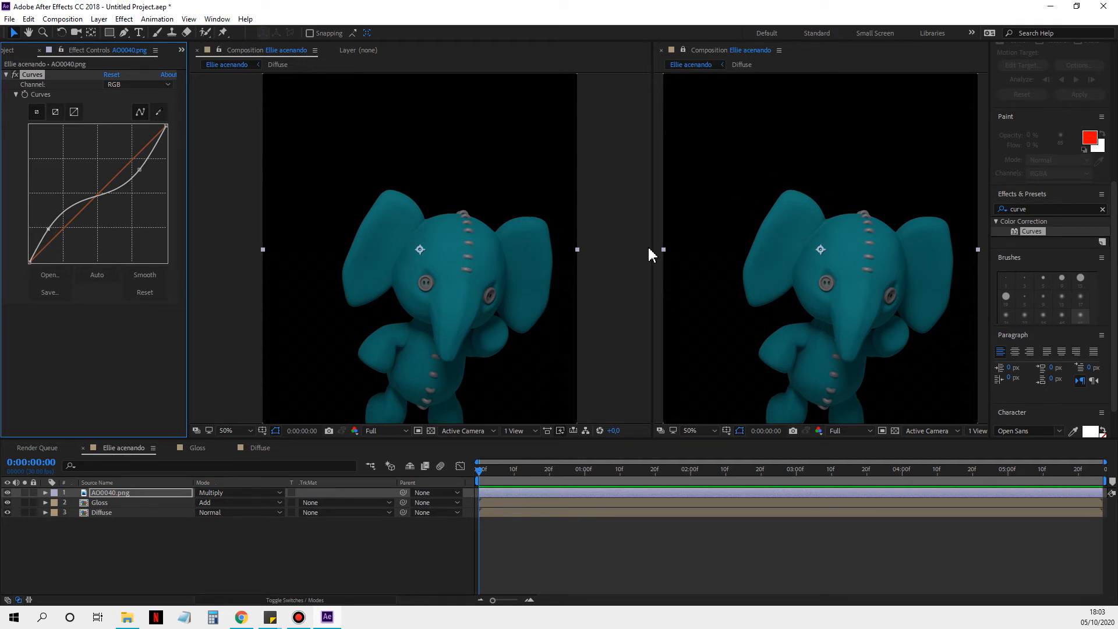
Step: Pre-compose the AO0040.png, Gloss and Diffuse layers into a new composition named "Composite final"
{"action": "left_click", "coordinate": [136, 511], "text": "shift"}
{"action": "right_click", "coordinate": [136, 514]}
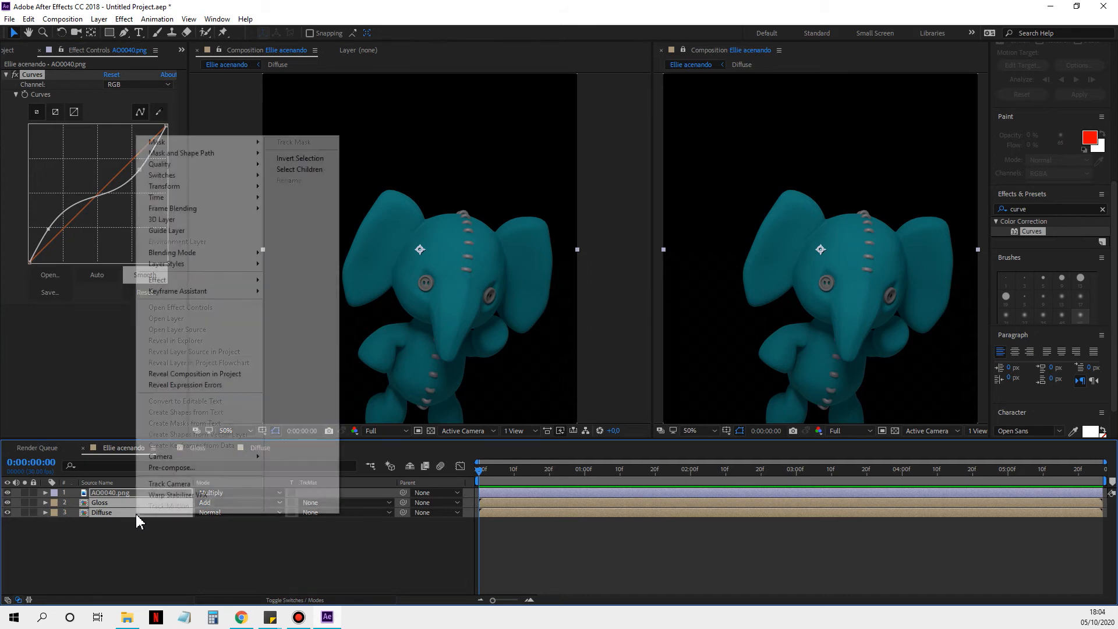
{"action": "left_click", "coordinate": [172, 467]}
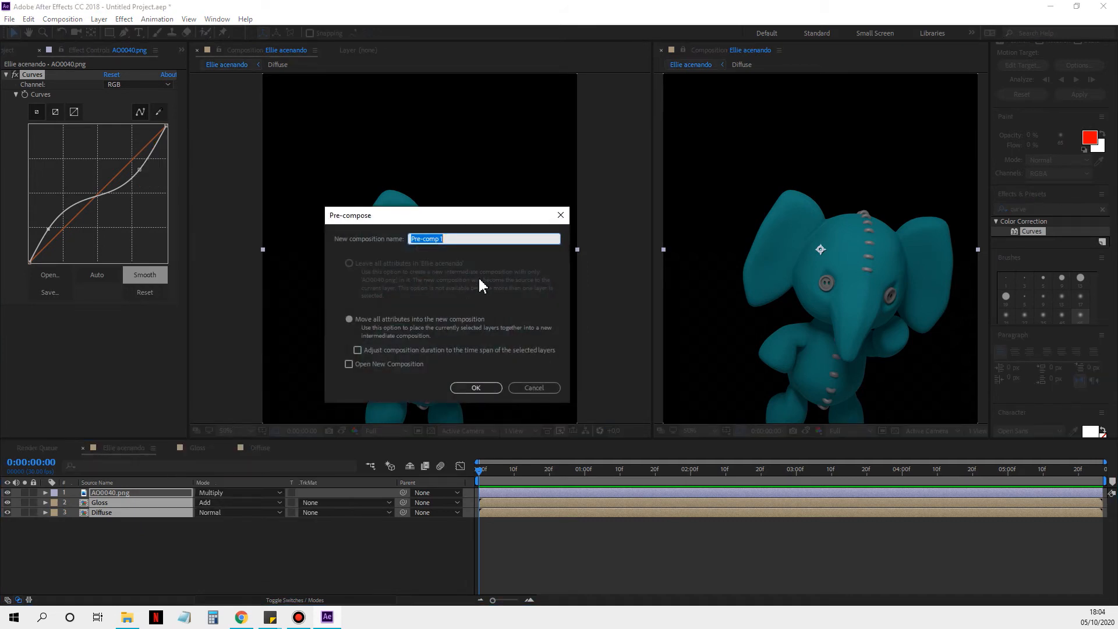
{"action": "type", "text": "Composite final"}
{"action": "key", "text": "Return"}
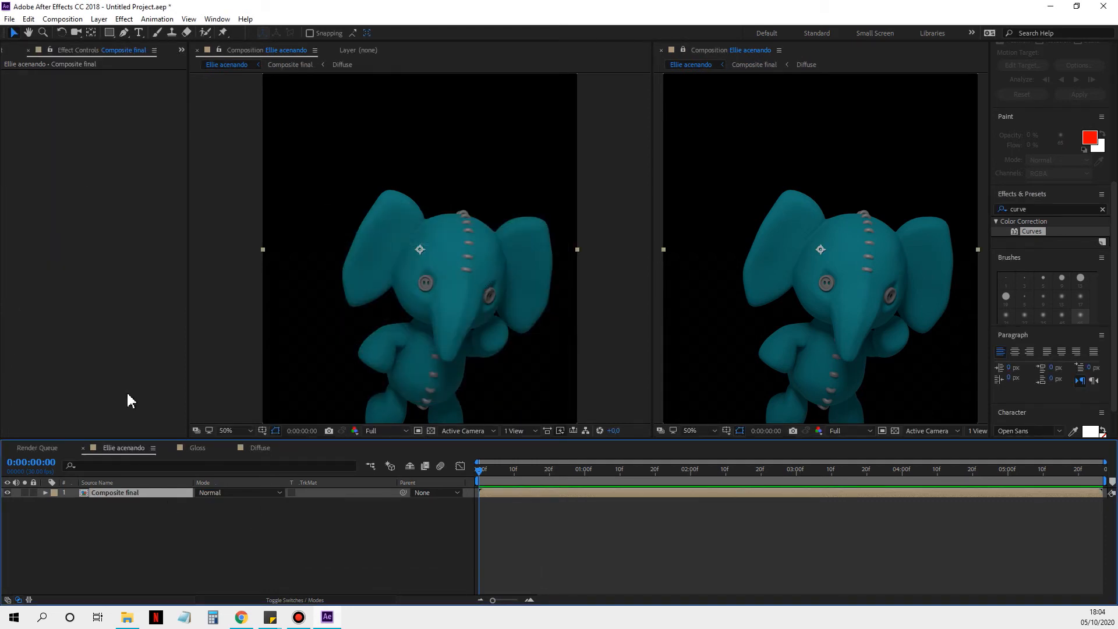
Step: Import tilt-no-sofa-SEM-MARKERS.jpg from the Ellie-fante gravação folder and place it beneath the Composite final layer
{"action": "left_click", "coordinate": [181, 50]}
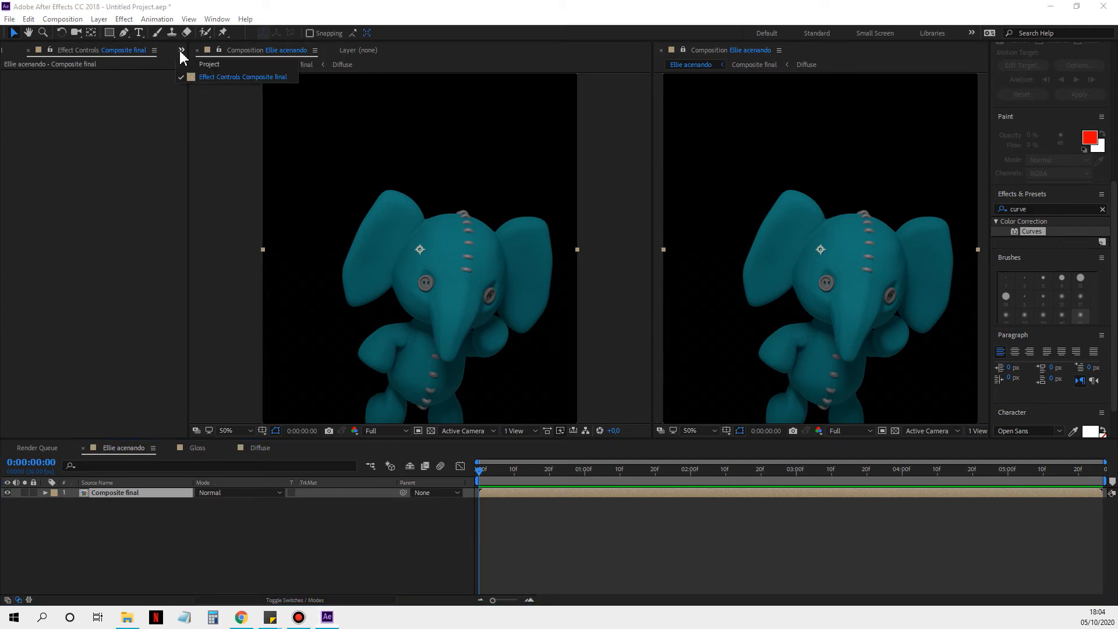
{"action": "left_click", "coordinate": [218, 77]}
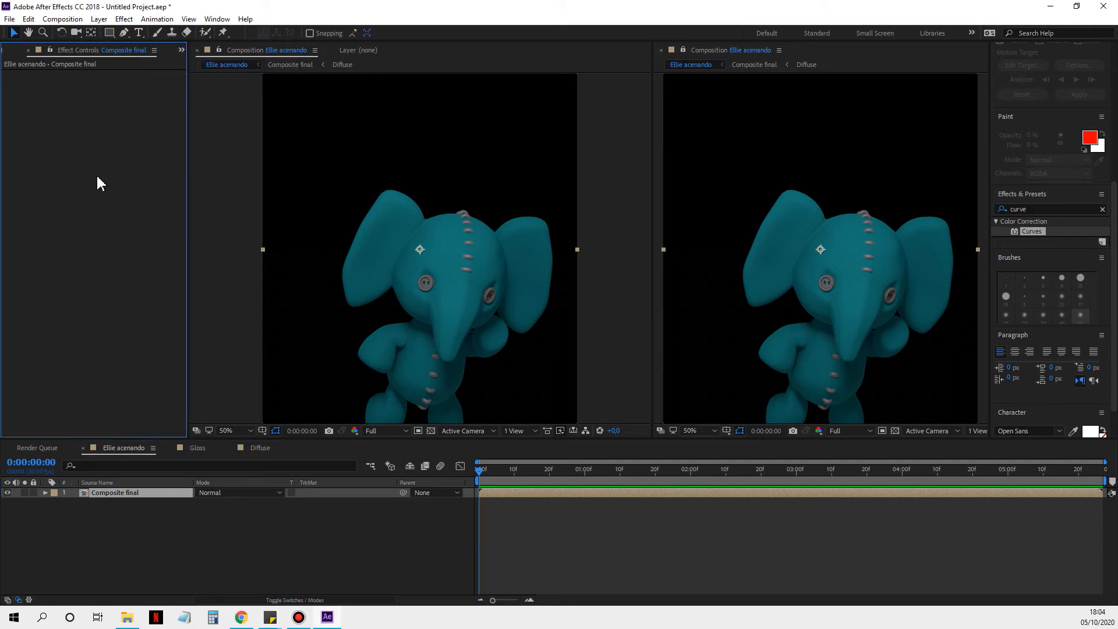
{"action": "left_click", "coordinate": [181, 51]}
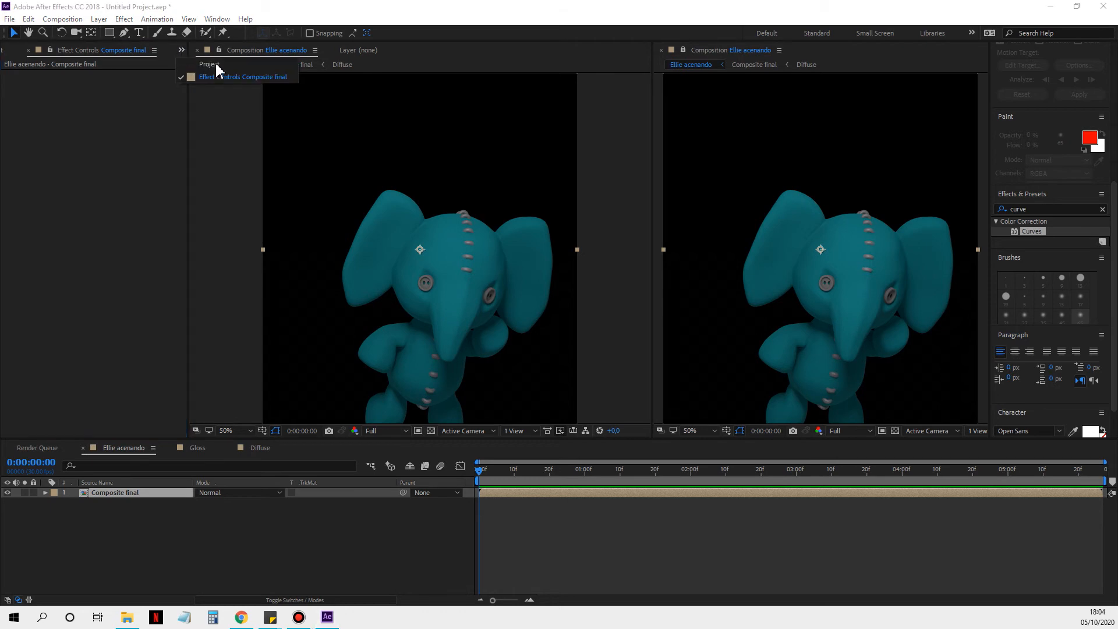
{"action": "left_click", "coordinate": [217, 69]}
{"action": "double_click", "coordinate": [75, 327]}
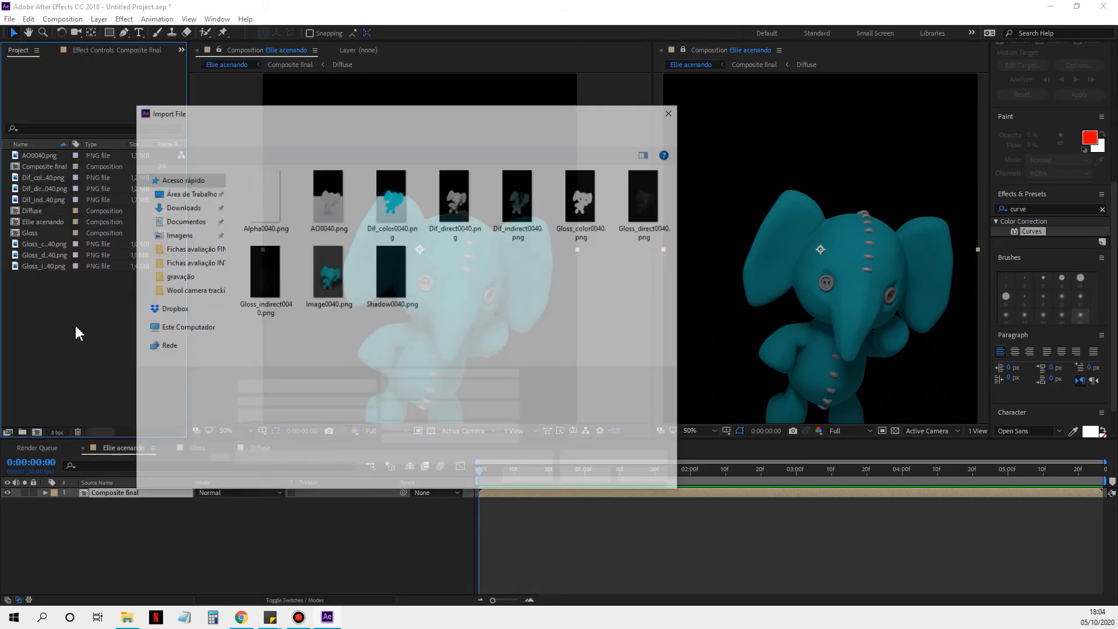
{"action": "left_click", "coordinate": [384, 137]}
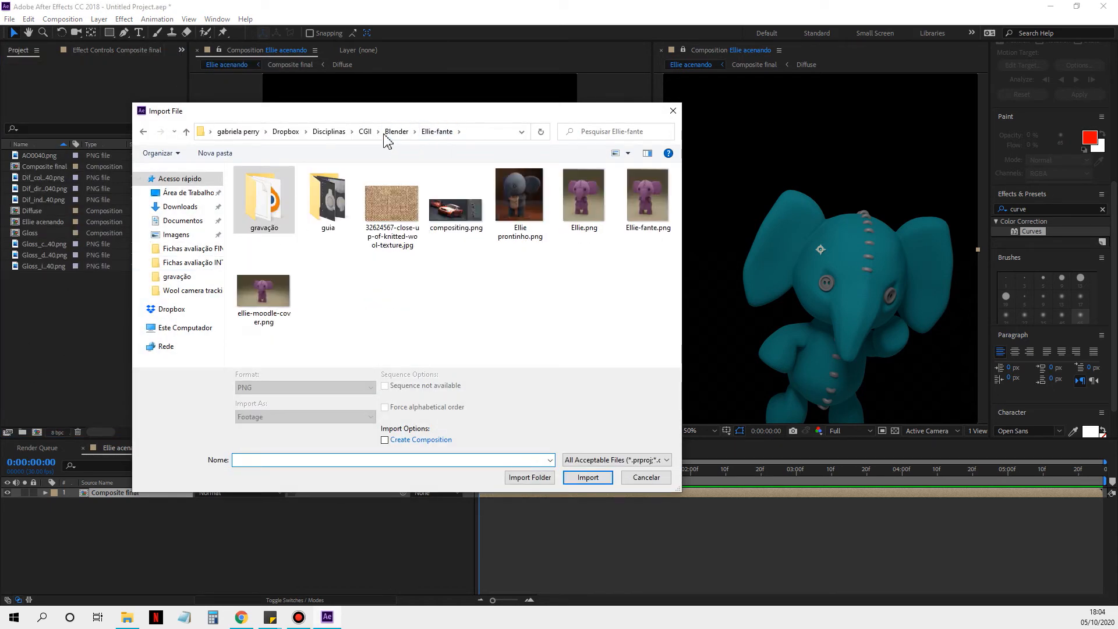
{"action": "left_click", "coordinate": [363, 133]}
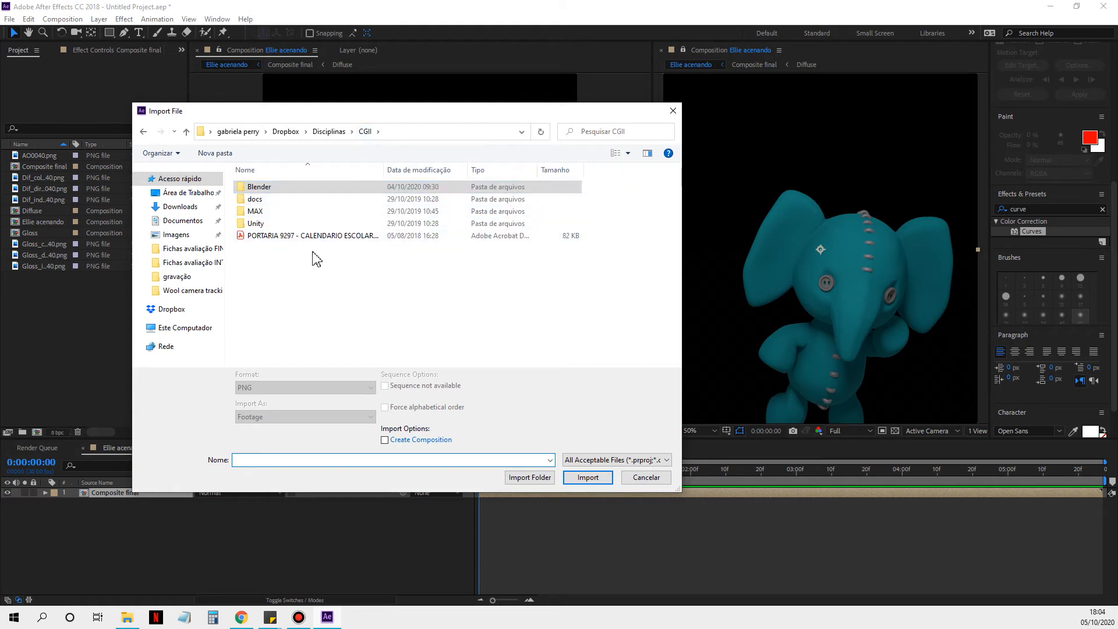
{"action": "double_click", "coordinate": [280, 187]}
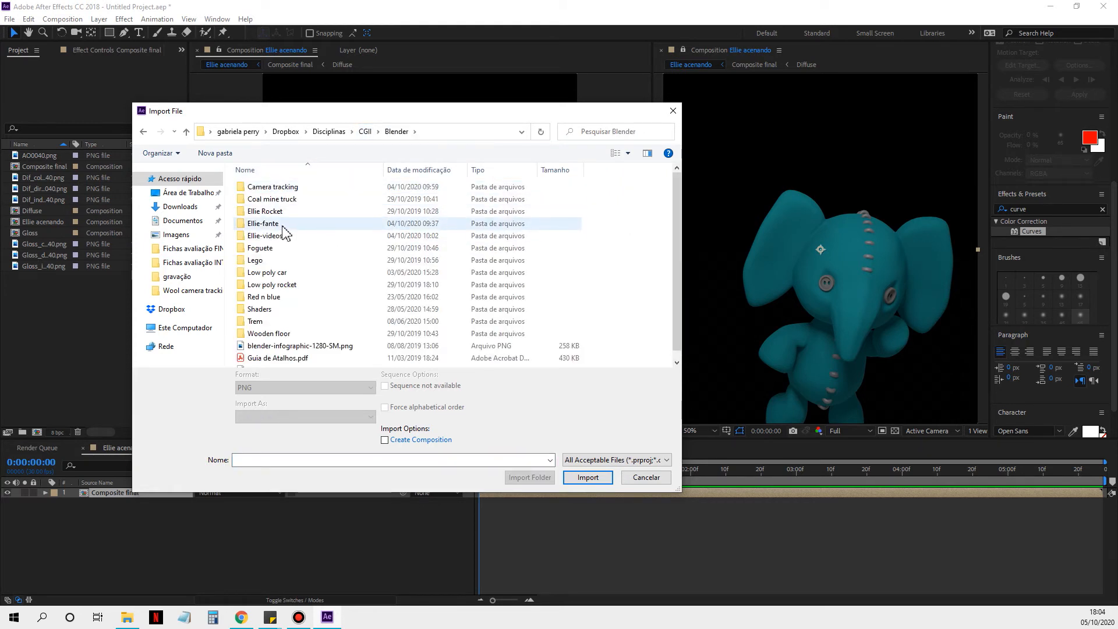
{"action": "left_click", "coordinate": [283, 225]}
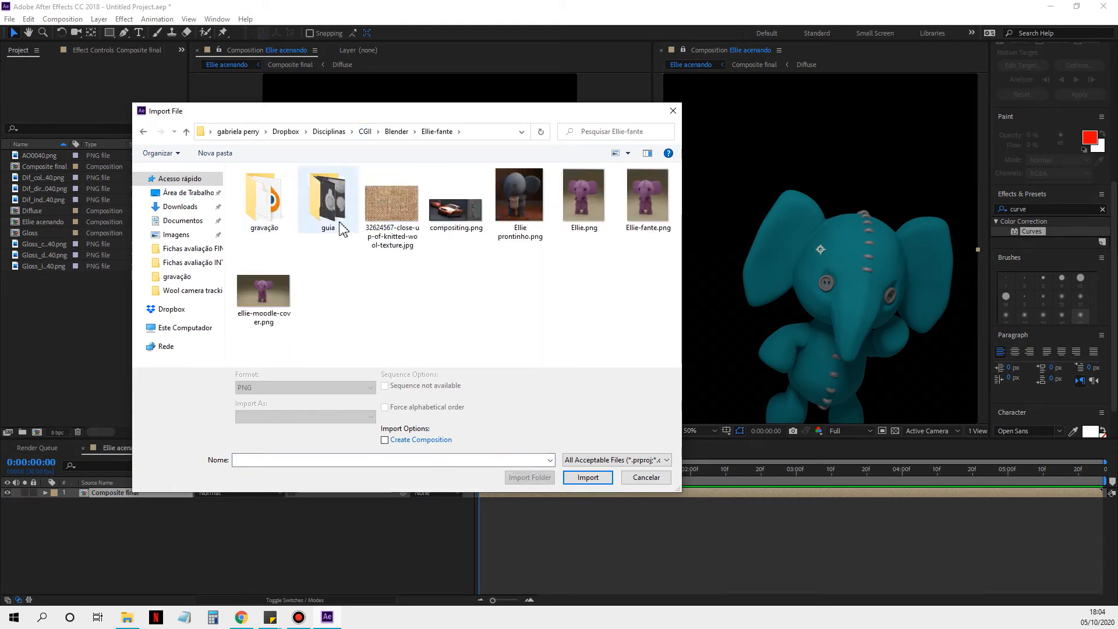
{"action": "double_click", "coordinate": [259, 217]}
{"action": "left_click", "coordinate": [327, 285]}
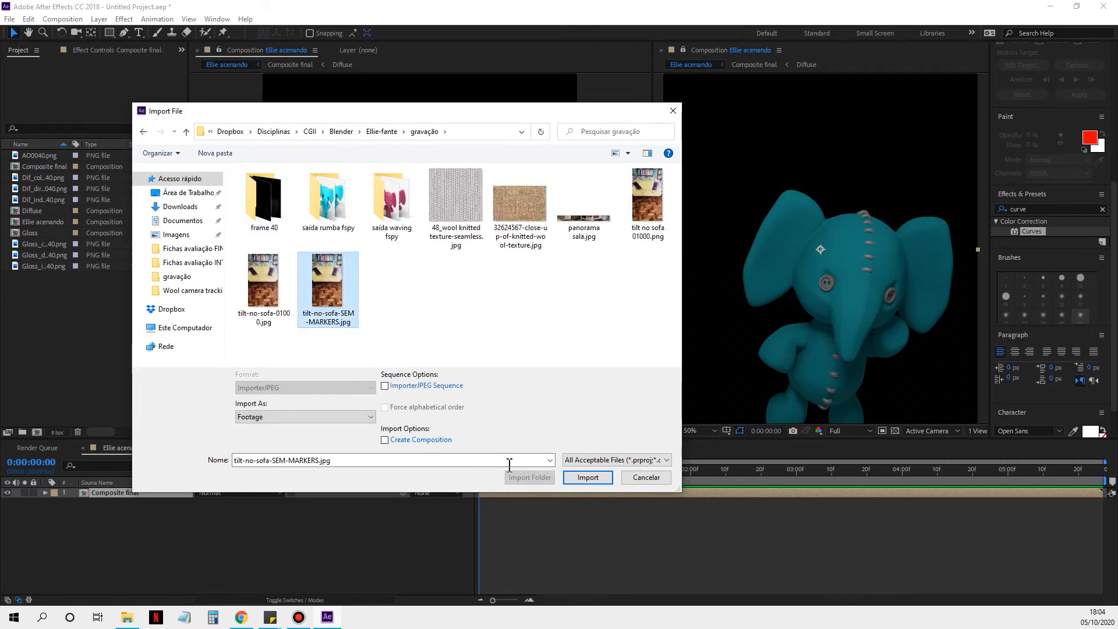
{"action": "left_click", "coordinate": [588, 477]}
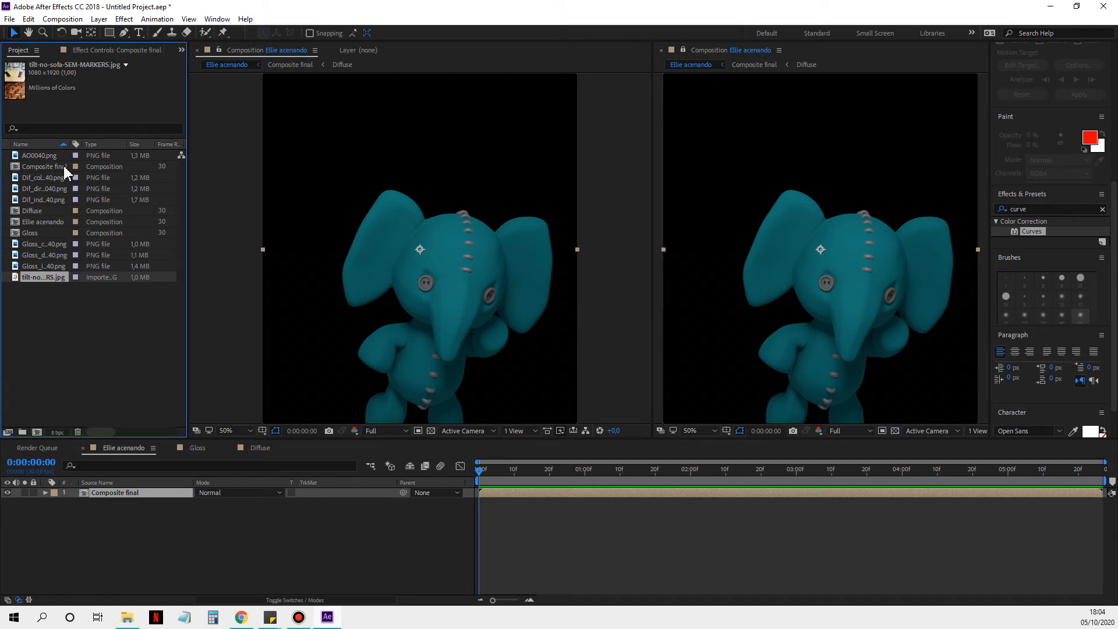
{"action": "left_click_drag", "start_coordinate": [43, 278], "coordinate": [97, 515]}
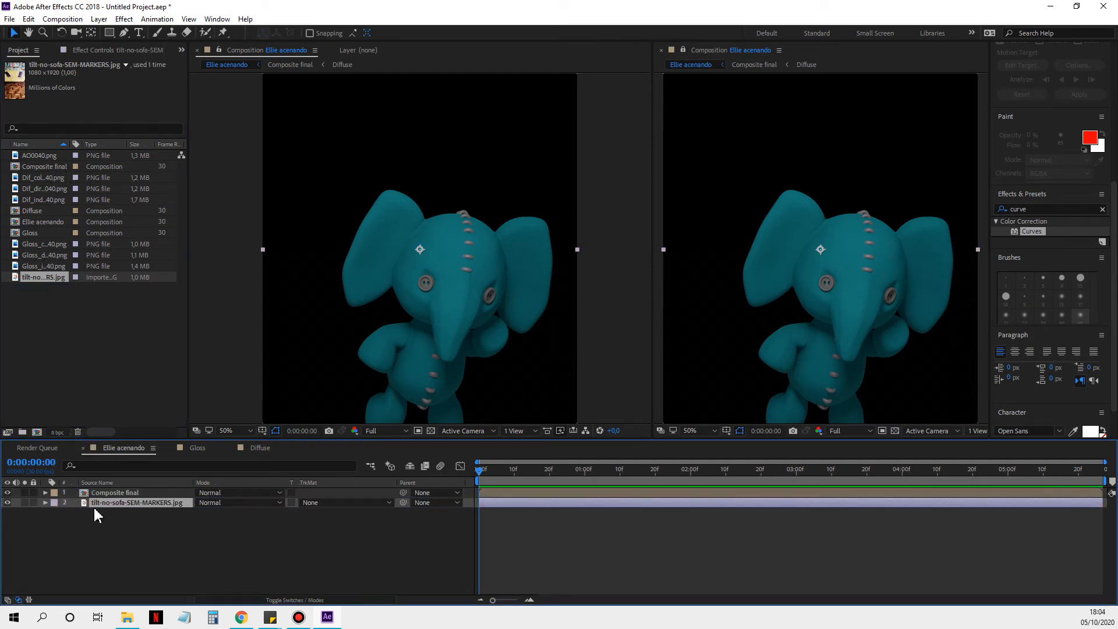
Step: Open the Composite final pre-composition to check its layers and return to Ellie acenando
{"action": "left_click", "coordinate": [126, 496]}
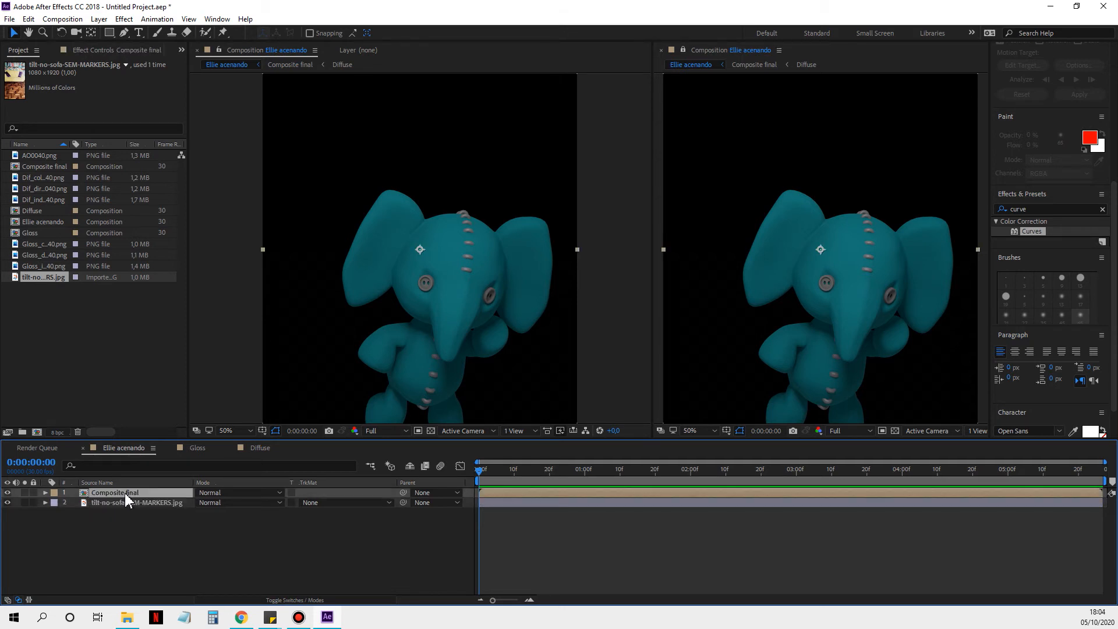
{"action": "right_click", "coordinate": [127, 499]}
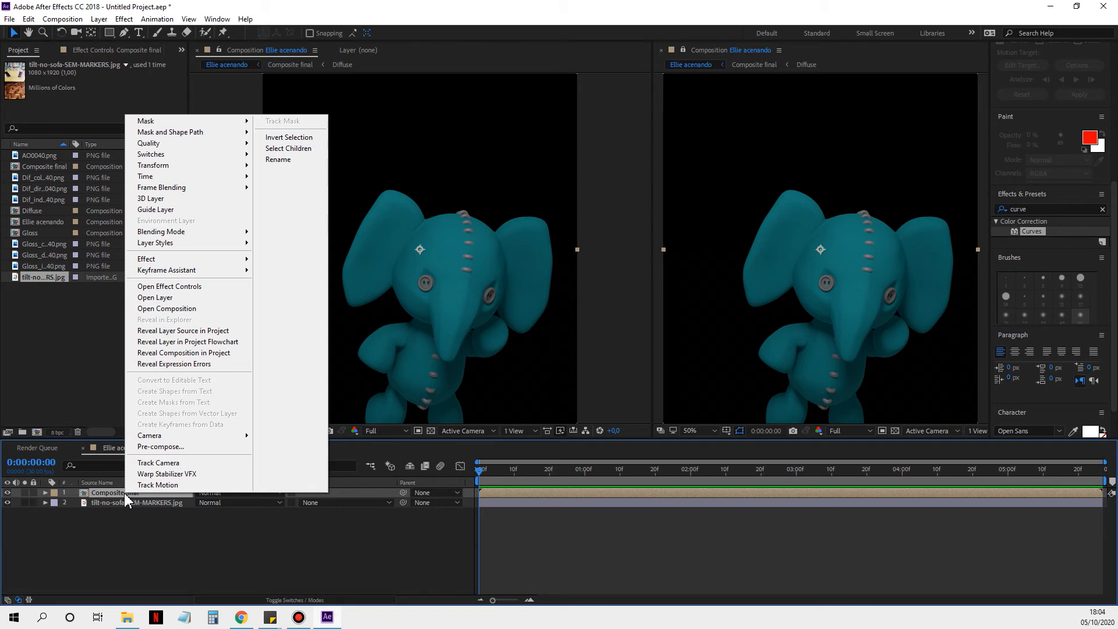
{"action": "left_click", "coordinate": [184, 308]}
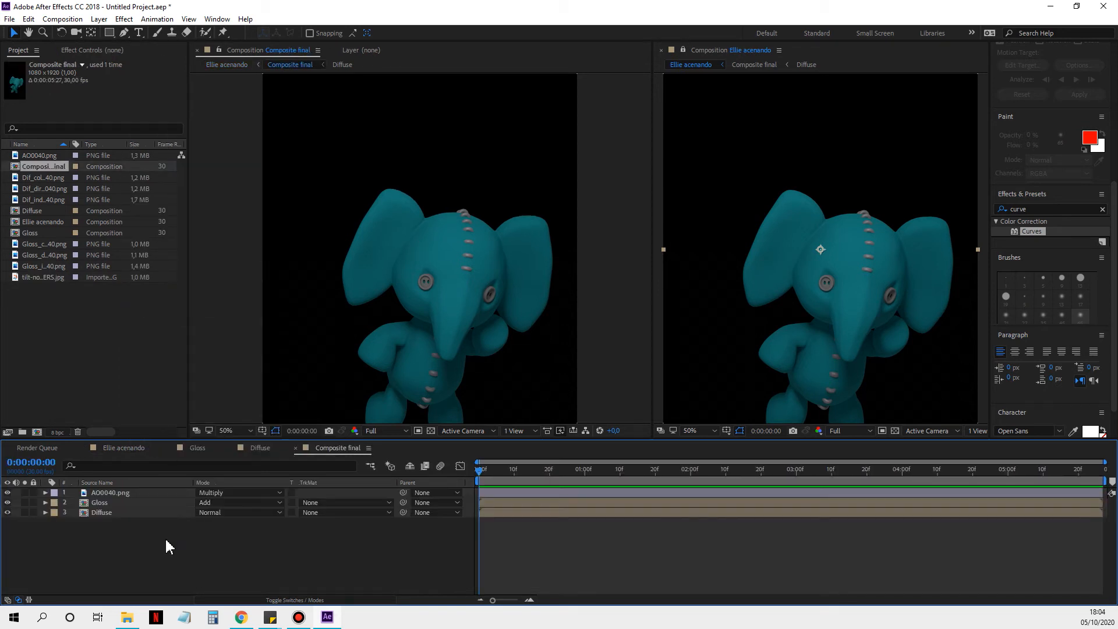
{"action": "left_click", "coordinate": [117, 448]}
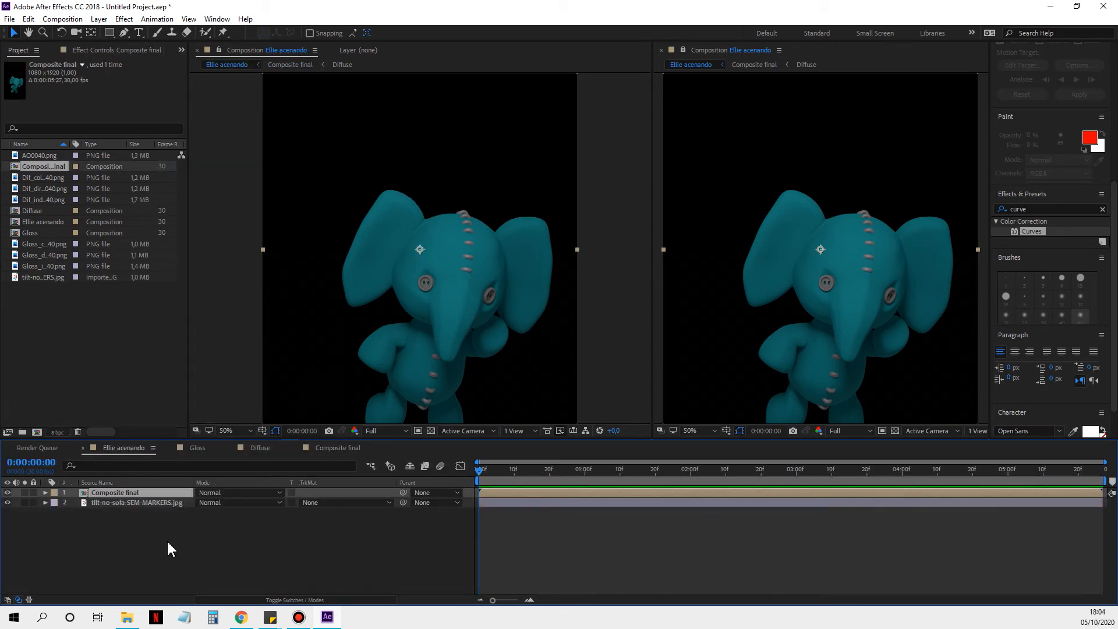
Step: Undo the background image's placement and import, along with the Composite final pre-composition
{"action": "left_click", "coordinate": [168, 544]}
{"action": "key", "text": "ctrl+z"}
{"action": "key", "text": "ctrl+z"}
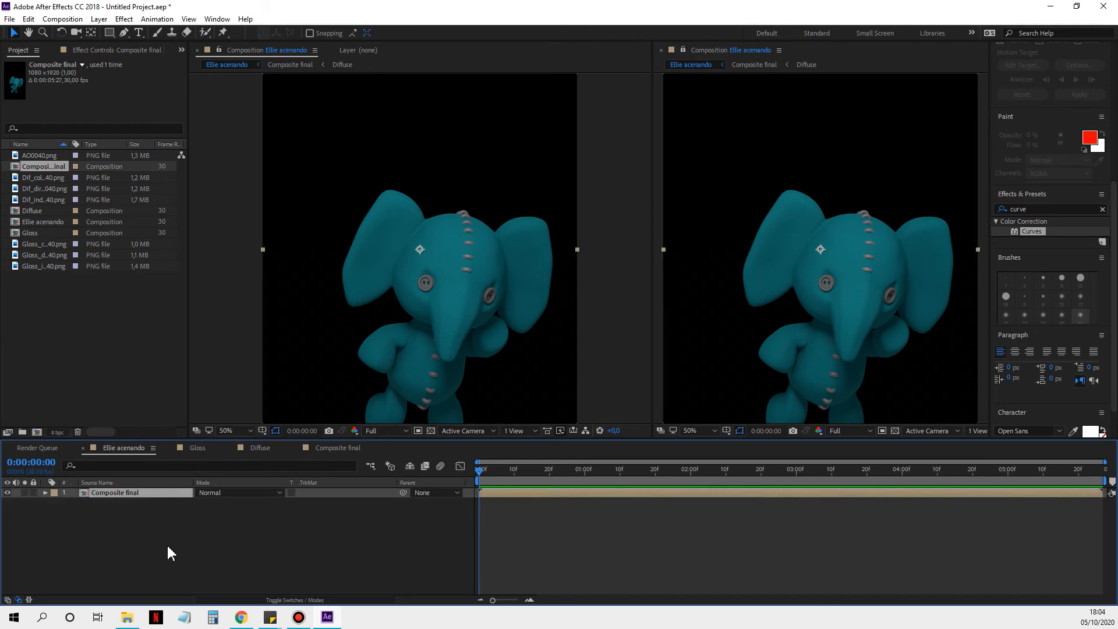
{"action": "key", "text": "ctrl+z"}
{"action": "left_click", "coordinate": [167, 546]}
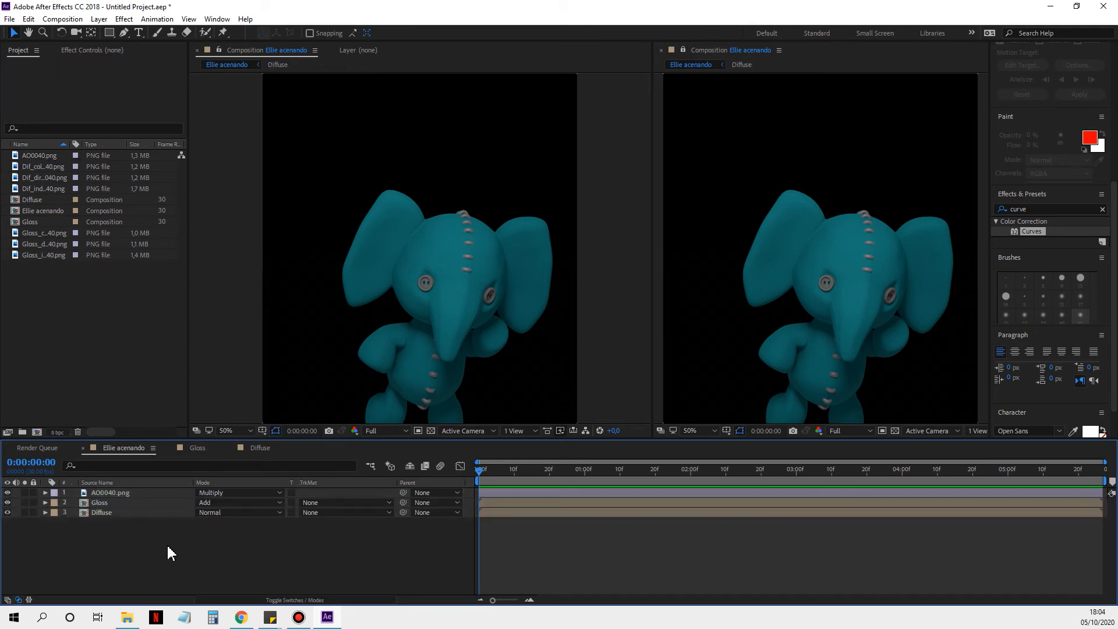
Step: Pre-compose the AO0040.png, Gloss and Diffuse layers into a new composition named "Composite final"
{"action": "left_click_drag", "start_coordinate": [167, 543], "coordinate": [124, 501]}
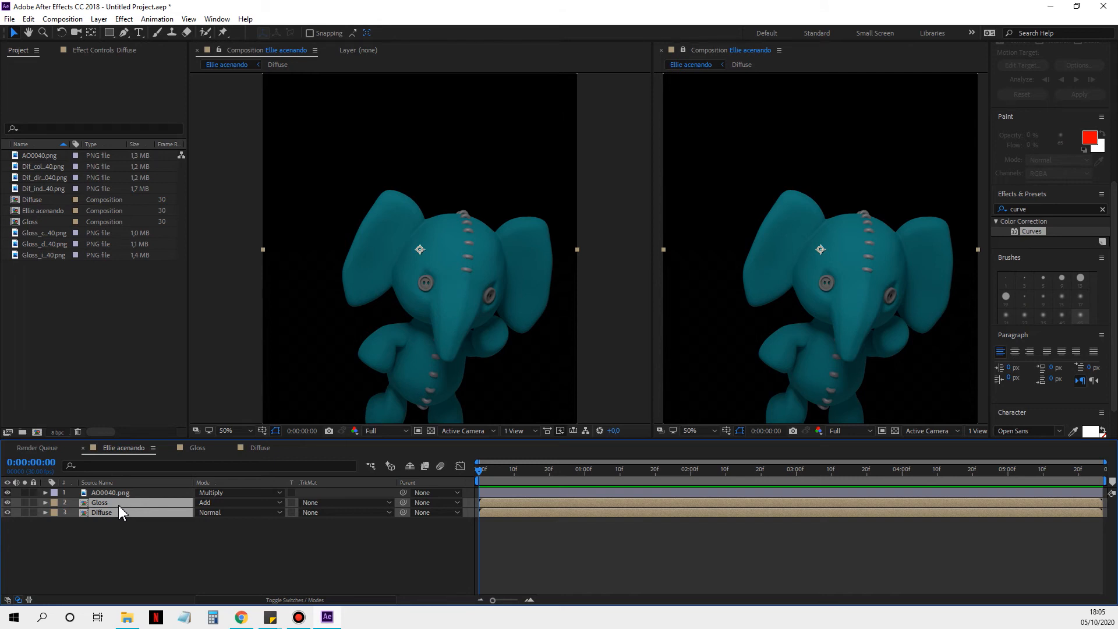
{"action": "left_click", "coordinate": [123, 563]}
{"action": "left_click", "coordinate": [123, 515]}
{"action": "left_click", "coordinate": [123, 493], "text": "shift"}
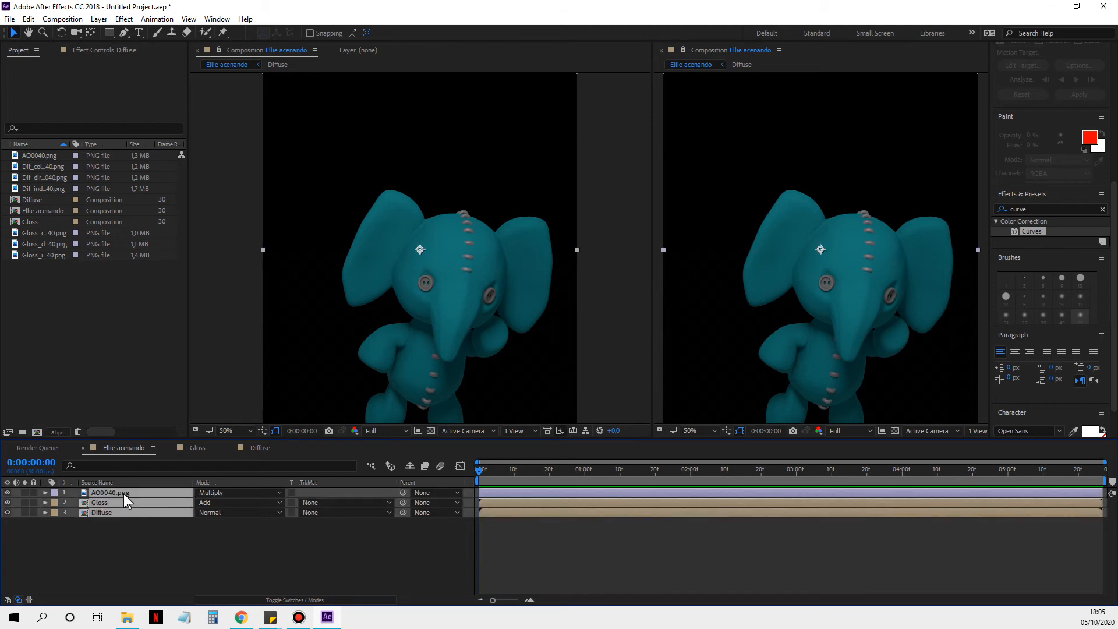
{"action": "right_click", "coordinate": [123, 504]}
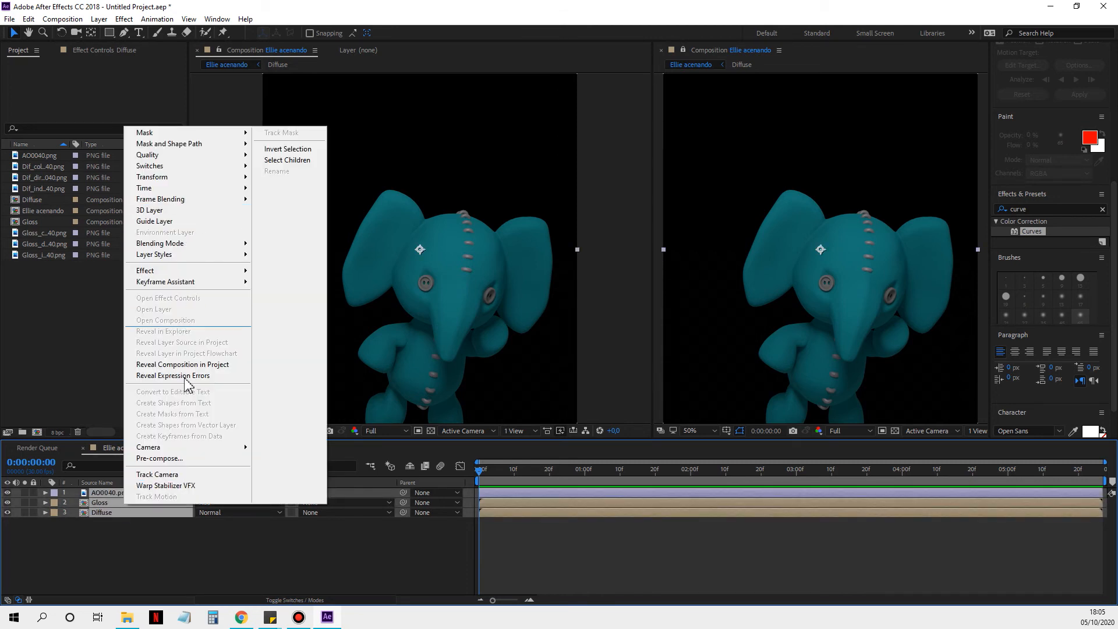
{"action": "left_click", "coordinate": [185, 460]}
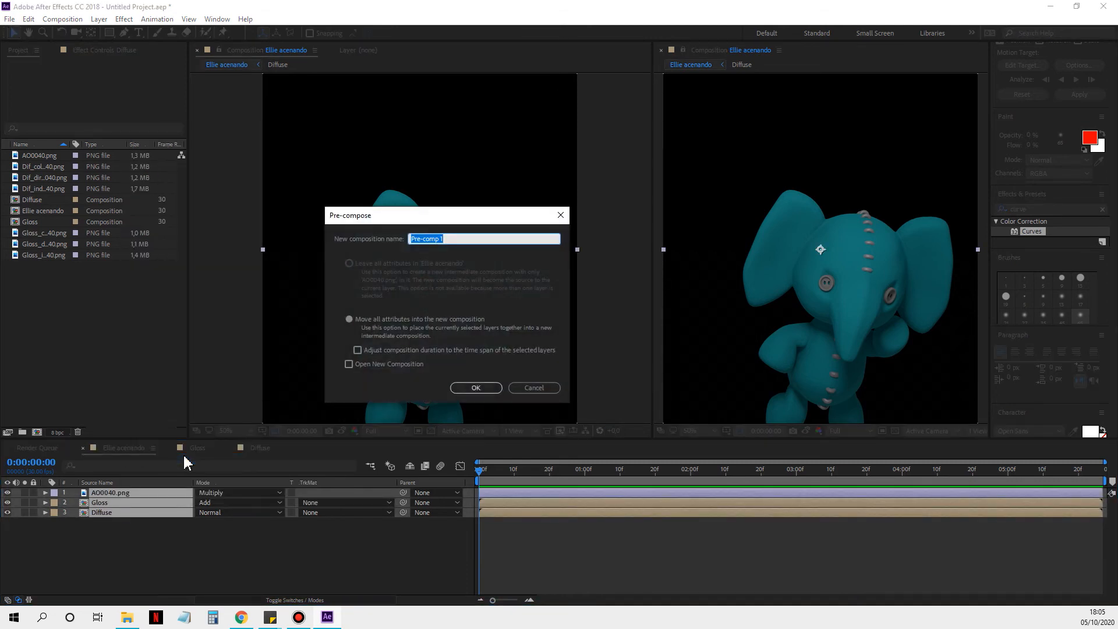
{"action": "type", "text": "CComposite final"}
{"action": "key", "text": "Return"}
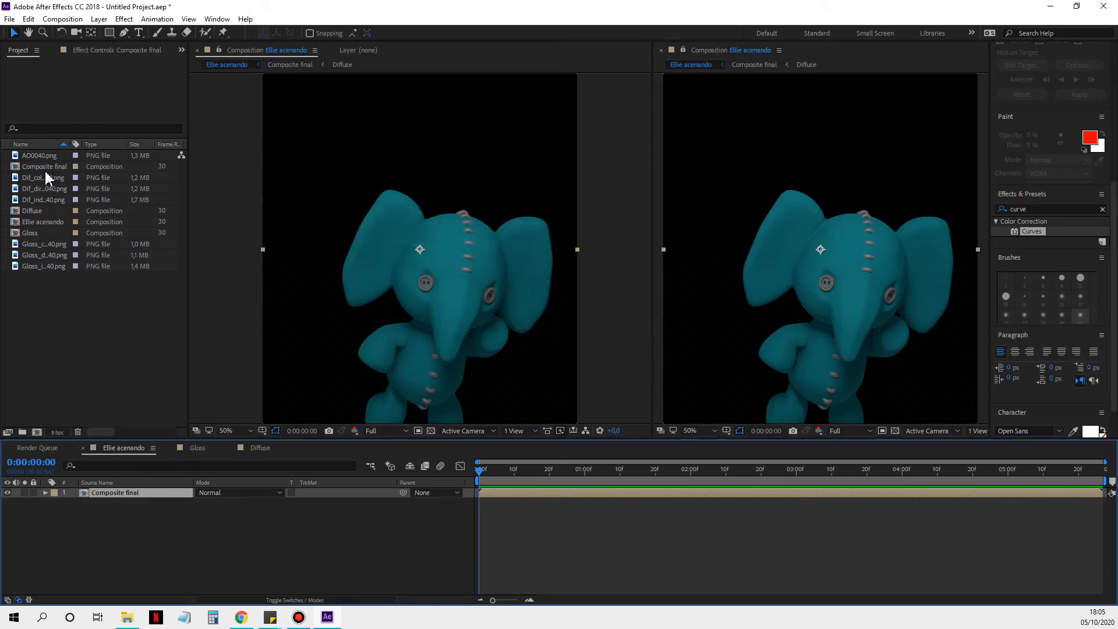
Step: Import tilt-no-sofa-SEM-MARKERS.jpg from the gravação folder and place it beneath the Composite final layer
{"action": "double_click", "coordinate": [67, 319]}
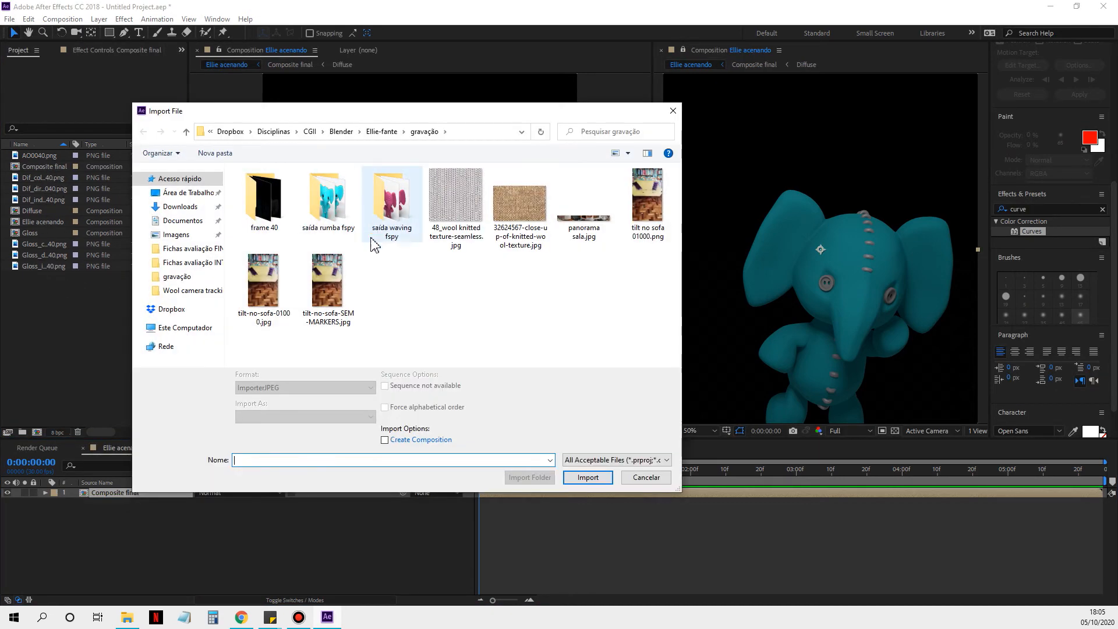
{"action": "left_click", "coordinate": [327, 282]}
{"action": "left_click", "coordinate": [589, 479]}
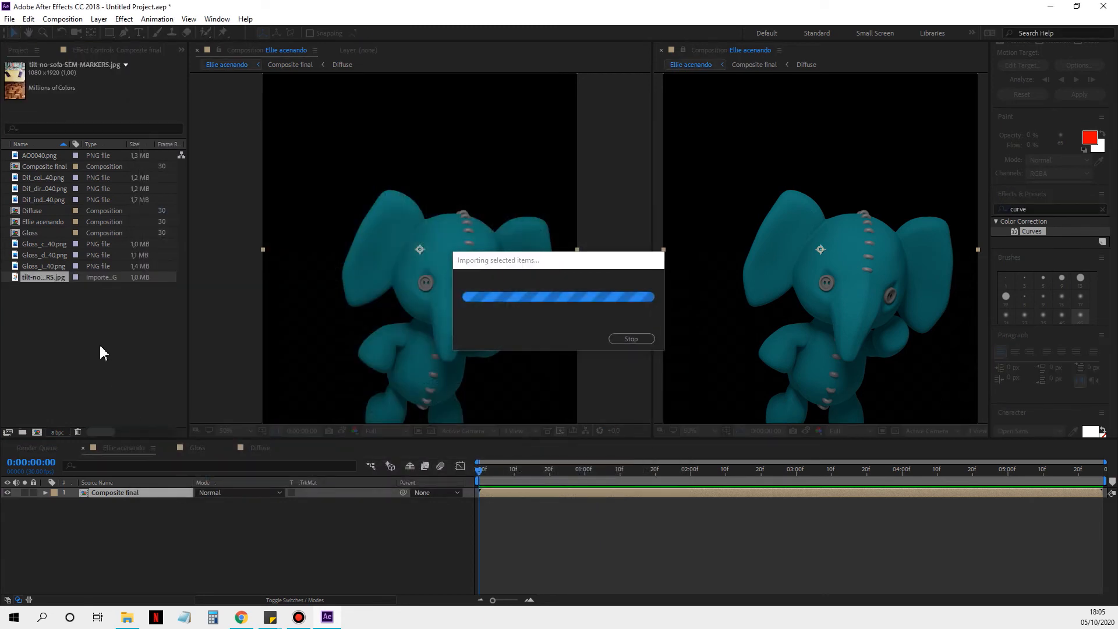
{"action": "left_click_drag", "start_coordinate": [34, 278], "coordinate": [117, 511]}
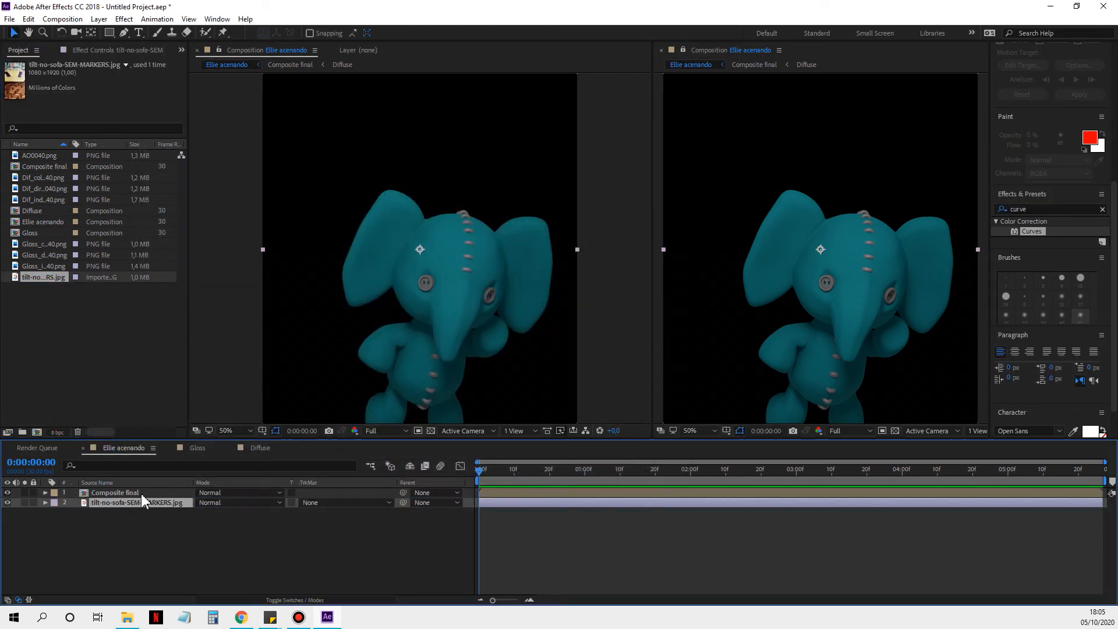
{"action": "left_click", "coordinate": [169, 495]}
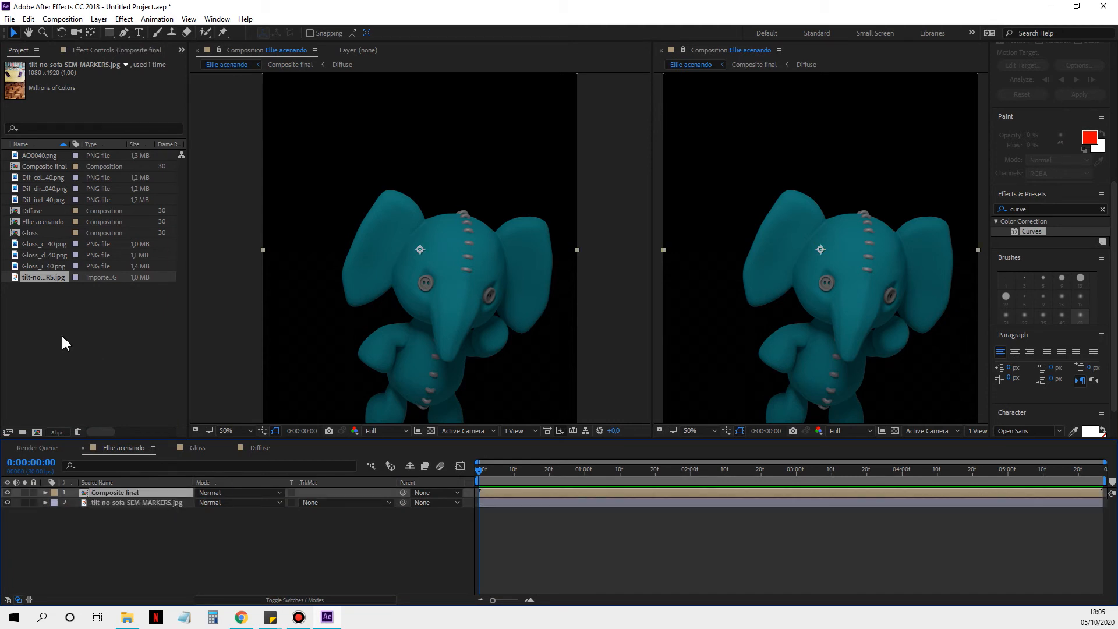
Step: Add Gloss_color0040.png above the Composite final layer and use it as that layer's alpha matte
{"action": "left_click", "coordinate": [66, 343]}
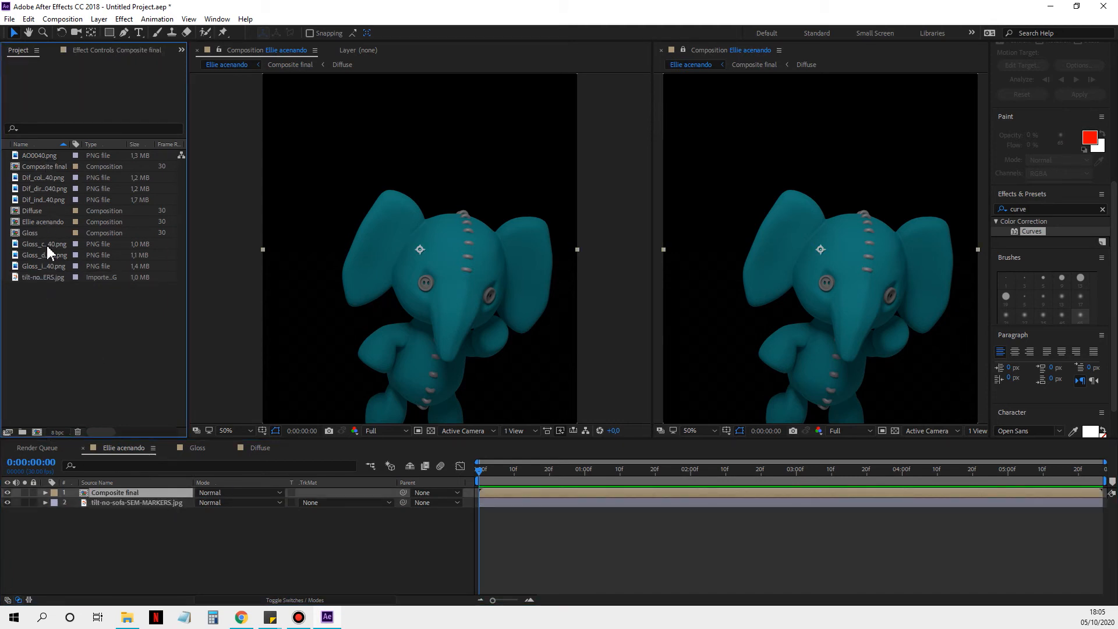
{"action": "left_click_drag", "start_coordinate": [49, 247], "coordinate": [108, 494]}
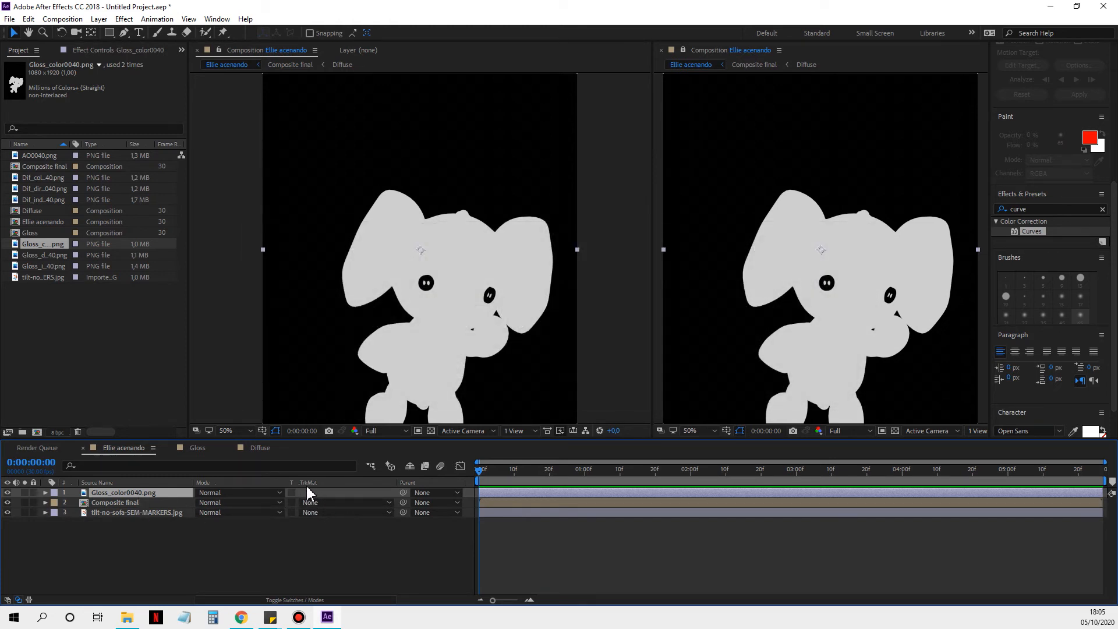
{"action": "left_click", "coordinate": [328, 503]}
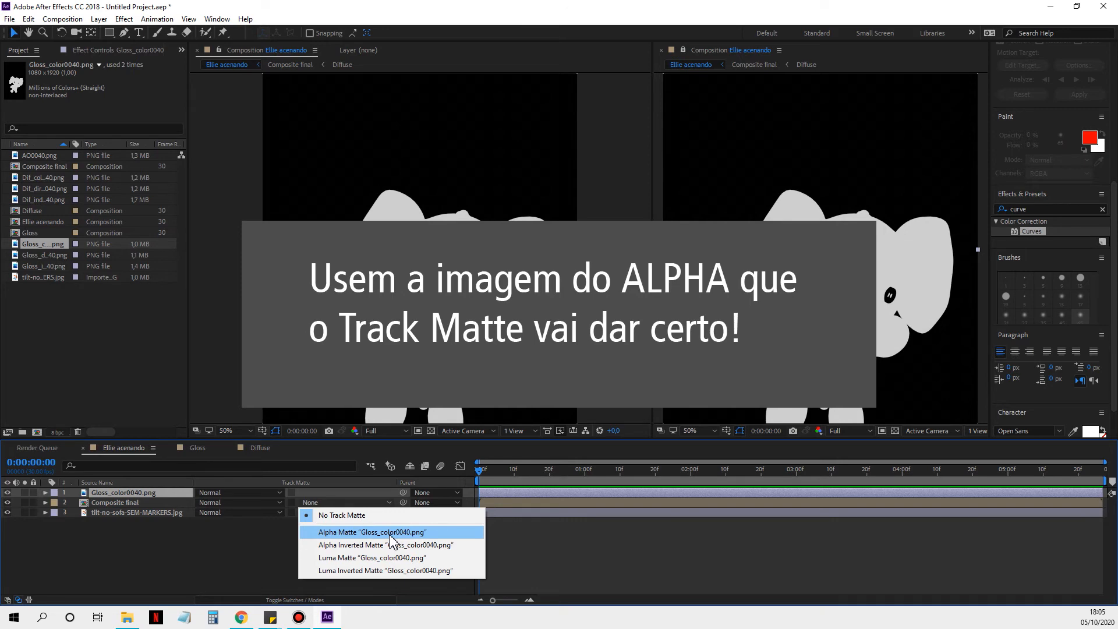
{"action": "left_click", "coordinate": [390, 534]}
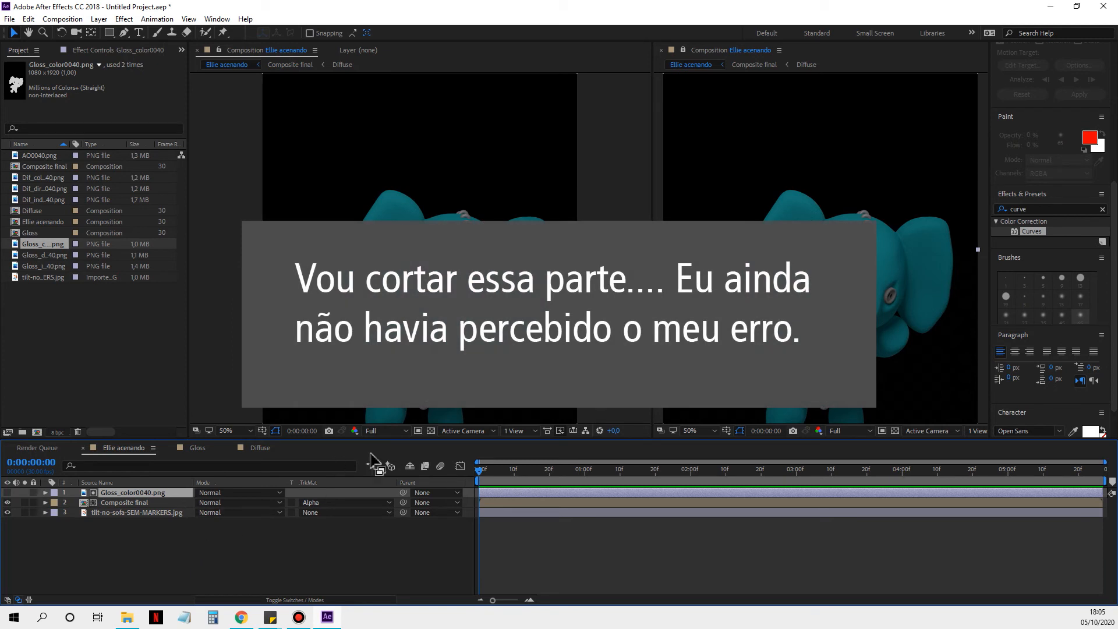
Step: Switch Composite final's track matte to Luma Inverted Matte based on Gloss_color0040.png
{"action": "left_click", "coordinate": [340, 510]}
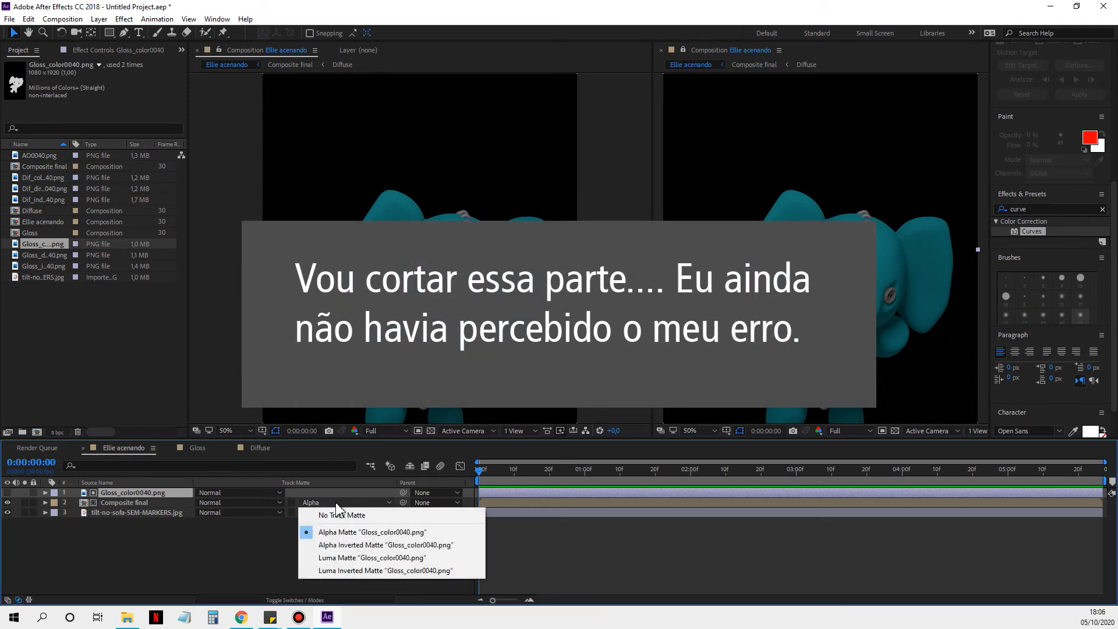
{"action": "left_click", "coordinate": [257, 495]}
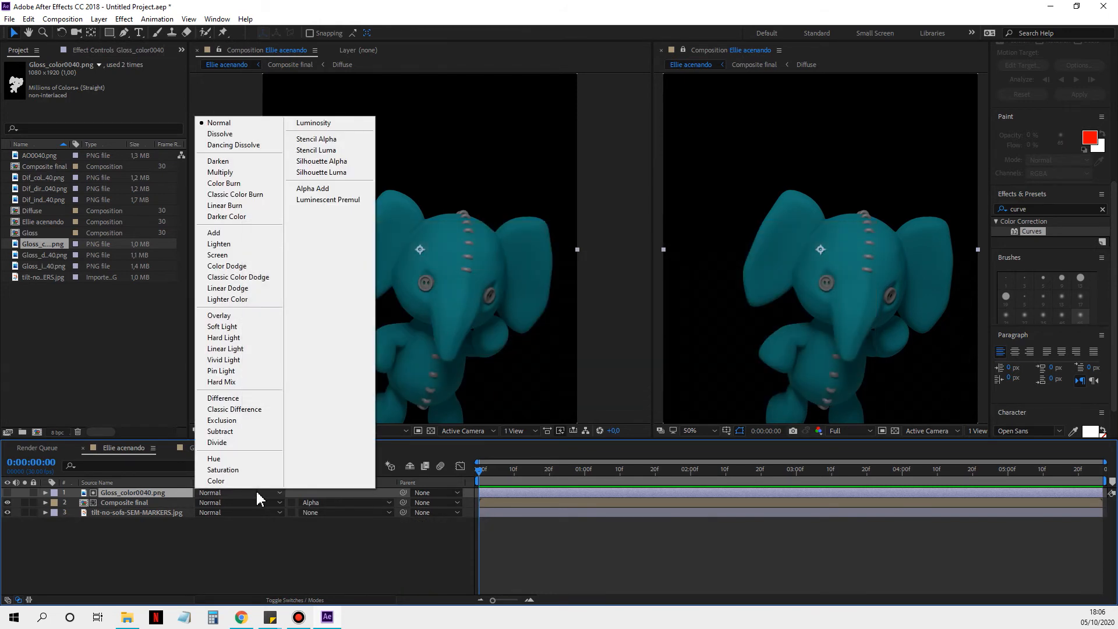
{"action": "left_click", "coordinate": [346, 502]}
{"action": "left_click", "coordinate": [396, 571]}
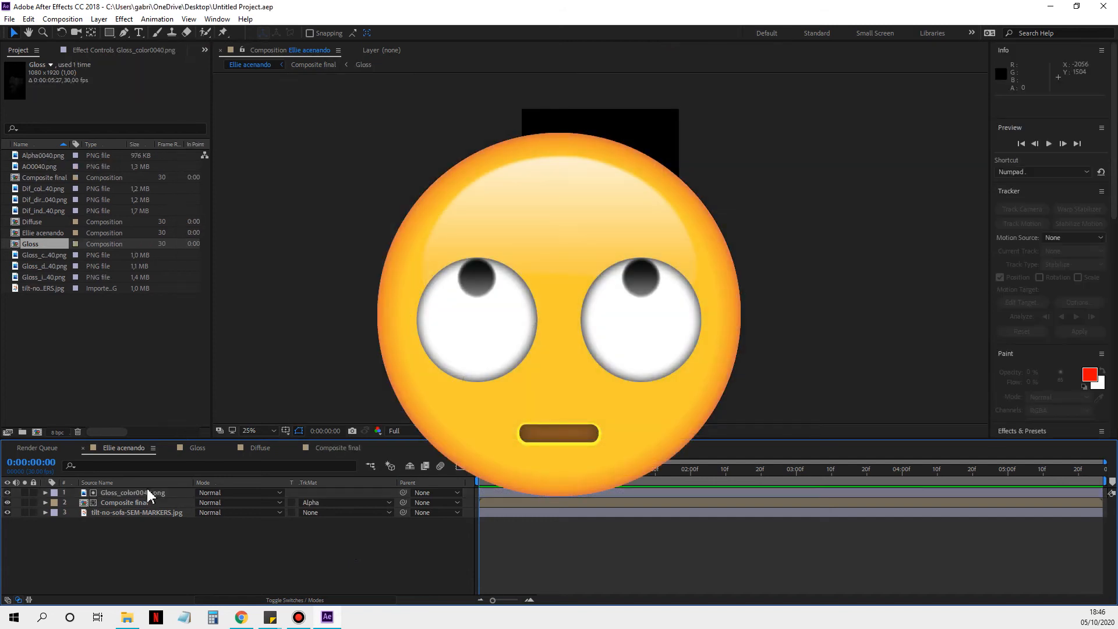
Step: Delete the Gloss_color0040.png layer from Ellie acenando and remove the Alpha0040.png footage from the project
{"action": "left_click", "coordinate": [150, 492]}
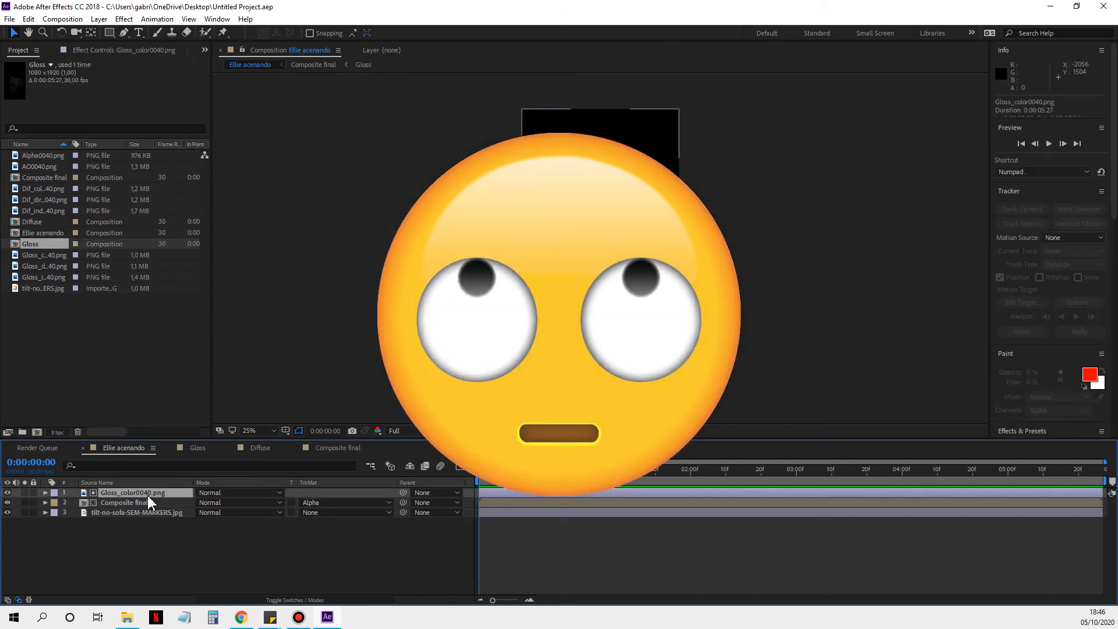
{"action": "key", "text": "Delete"}
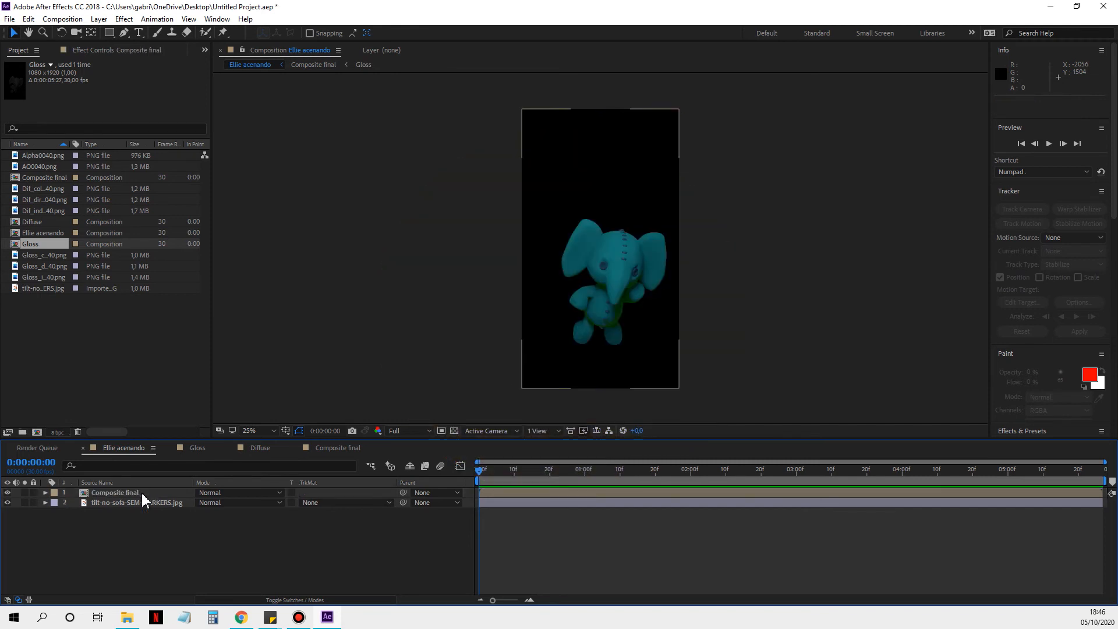
{"action": "left_click", "coordinate": [35, 156]}
{"action": "key", "text": "Delete"}
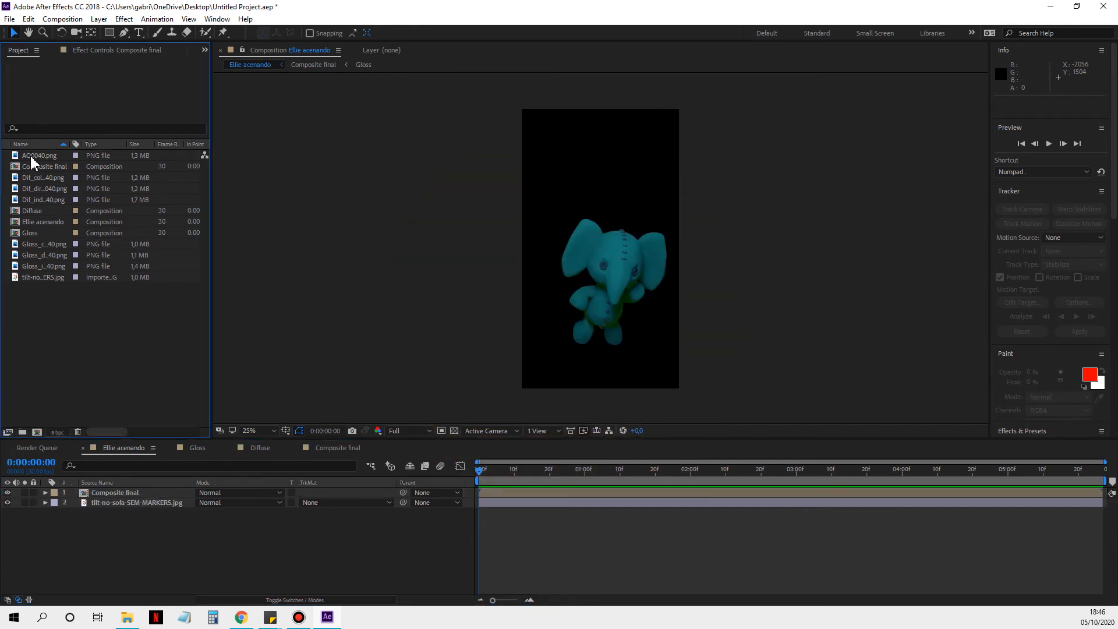
Step: Import Alpha0040.png from the frame 40 folder and place it above the Composite final layer
{"action": "double_click", "coordinate": [135, 363]}
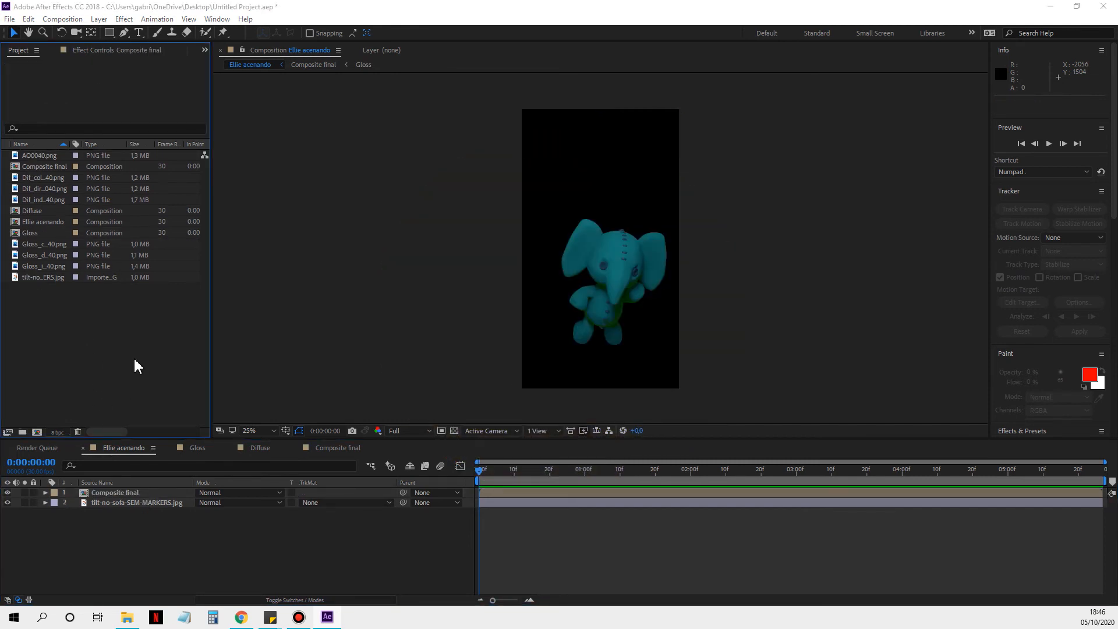
{"action": "left_click", "coordinate": [264, 201]}
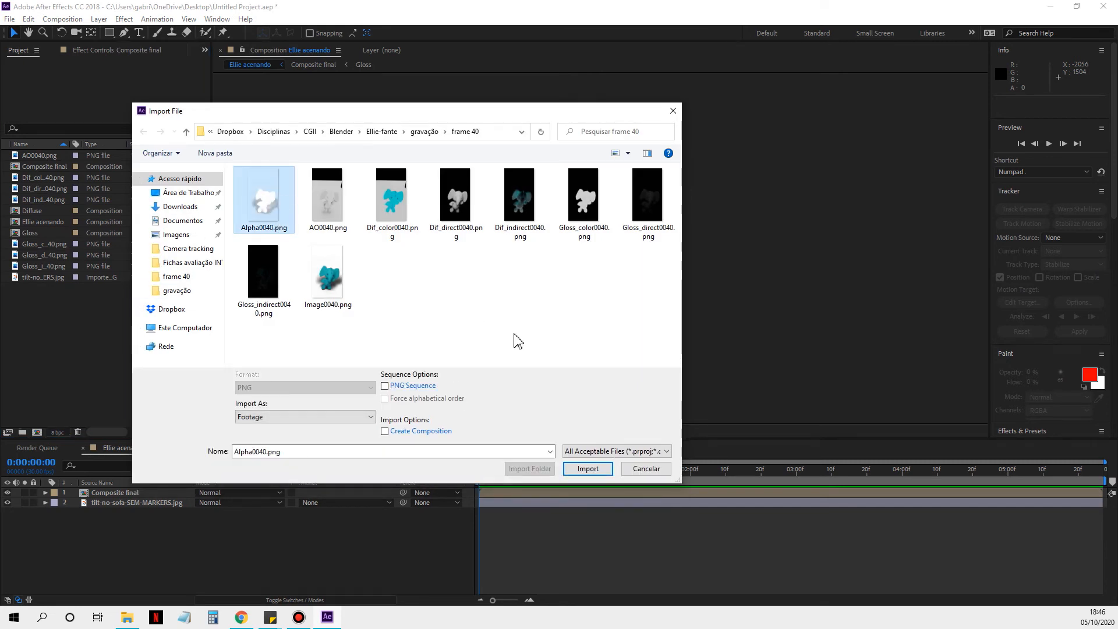
{"action": "left_click", "coordinate": [588, 468]}
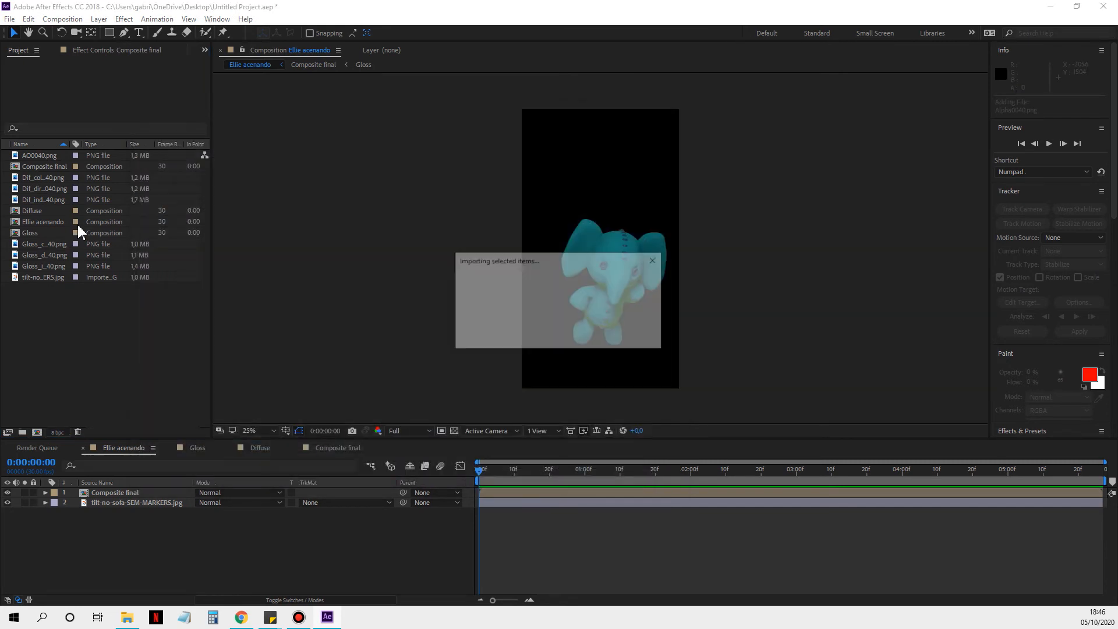
{"action": "left_click_drag", "start_coordinate": [49, 159], "coordinate": [121, 496]}
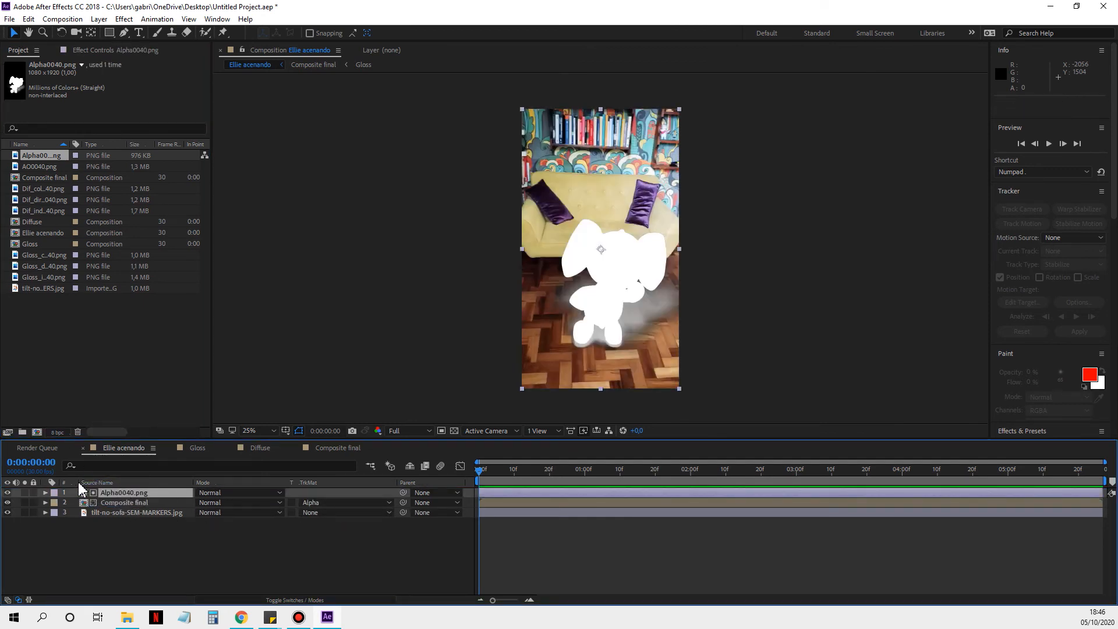
Step: Hide the Alpha0040.png layer and set Composite final's track matte to Alpha Matte "Alpha0040.png"
{"action": "left_click", "coordinate": [7, 492]}
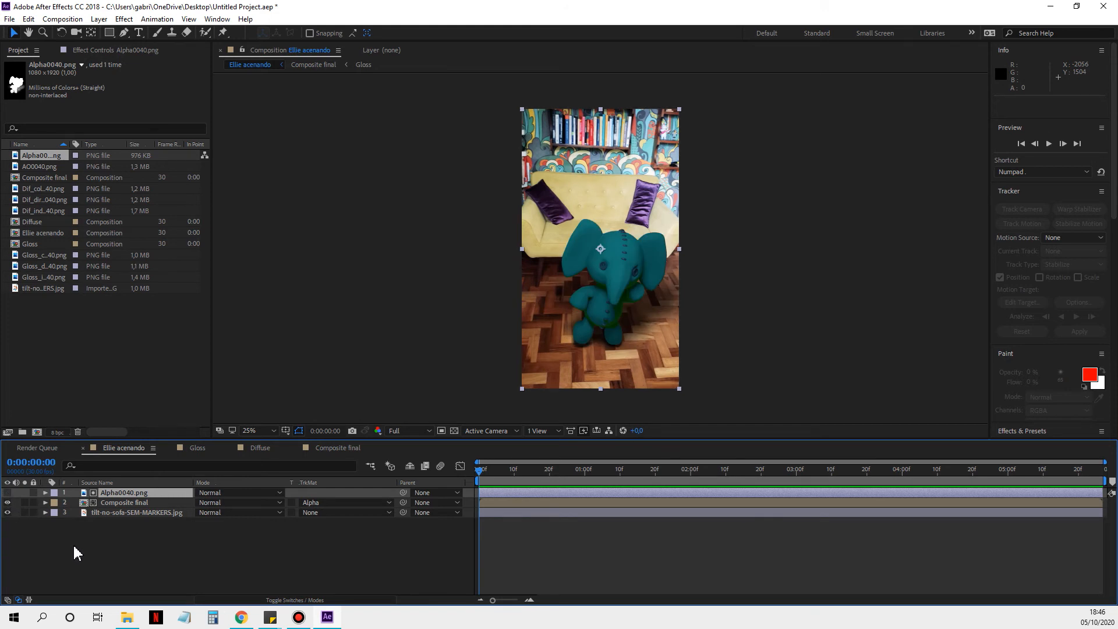
{"action": "left_click", "coordinate": [326, 503]}
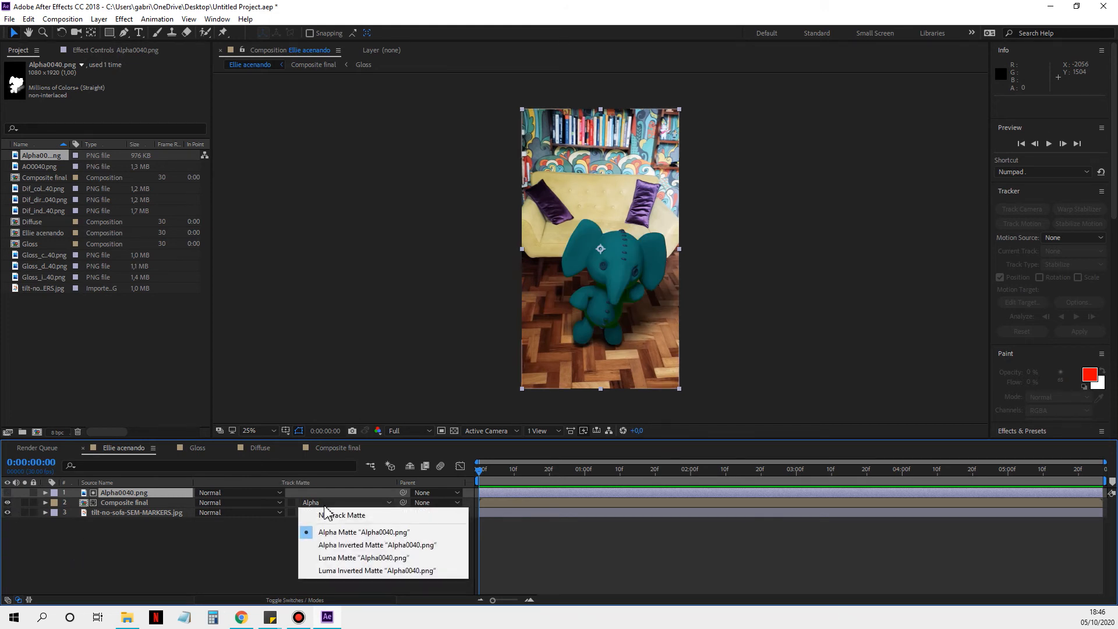
{"action": "left_click", "coordinate": [343, 532]}
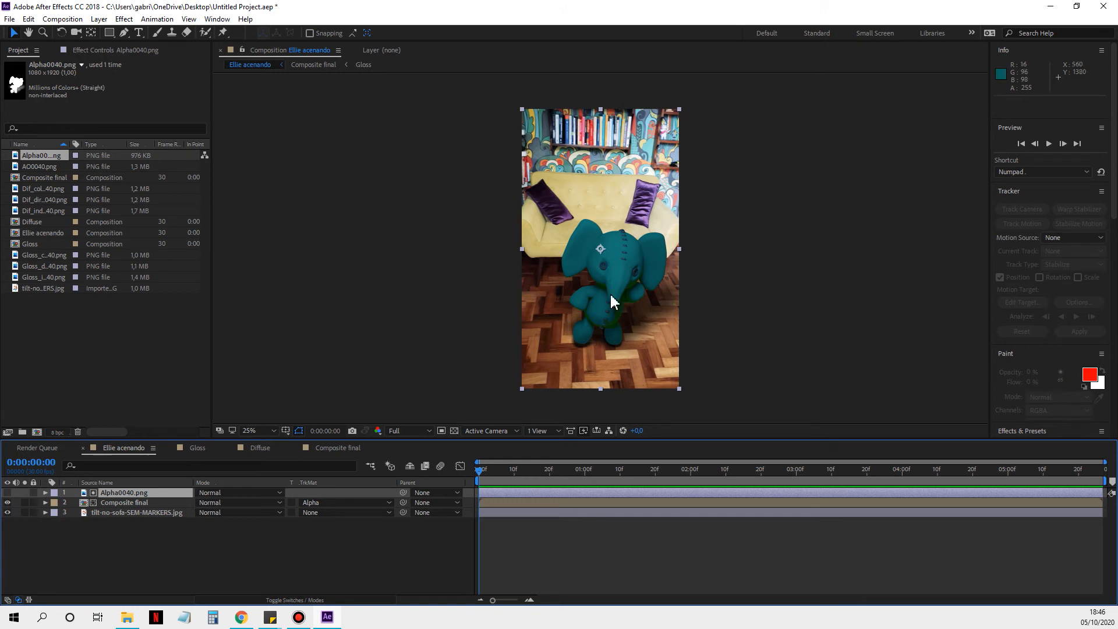
Step: Delete Shape Layer 1 from the Diffuse composition and return to Ellie acenando
{"action": "scroll", "coordinate": [610, 295], "scroll_direction": "up", "scroll_amount": 2}
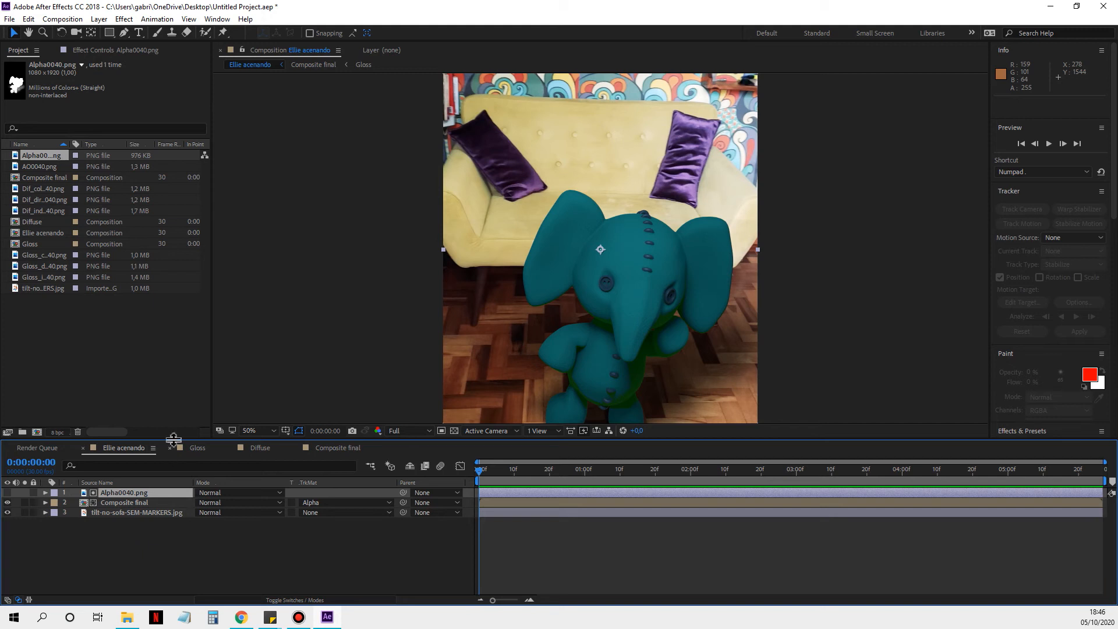
{"action": "left_click", "coordinate": [256, 448]}
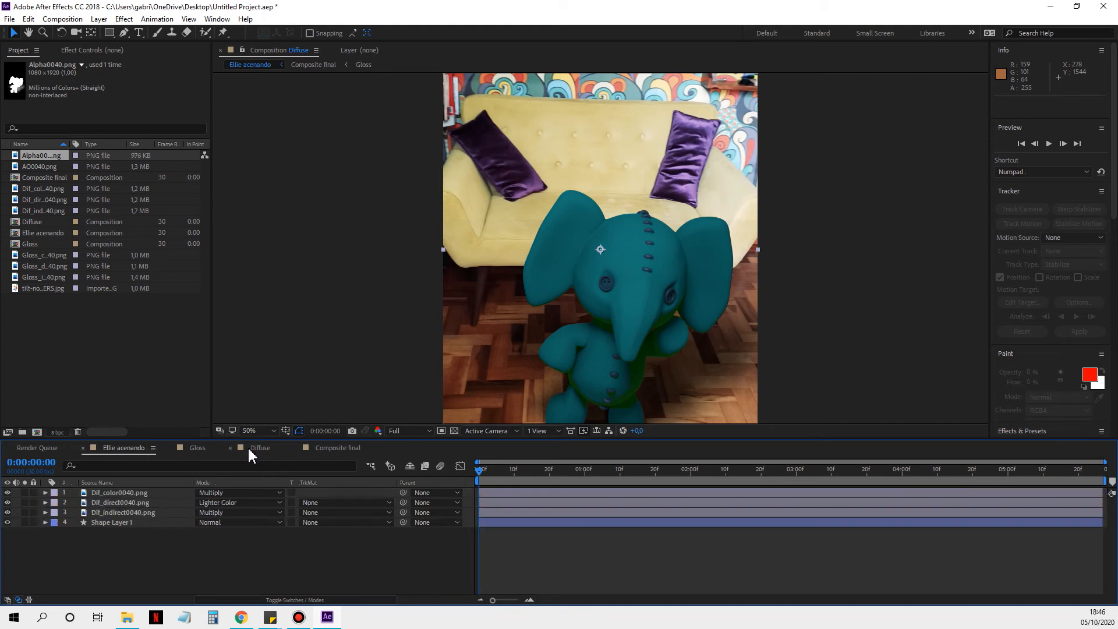
{"action": "left_click", "coordinate": [130, 523]}
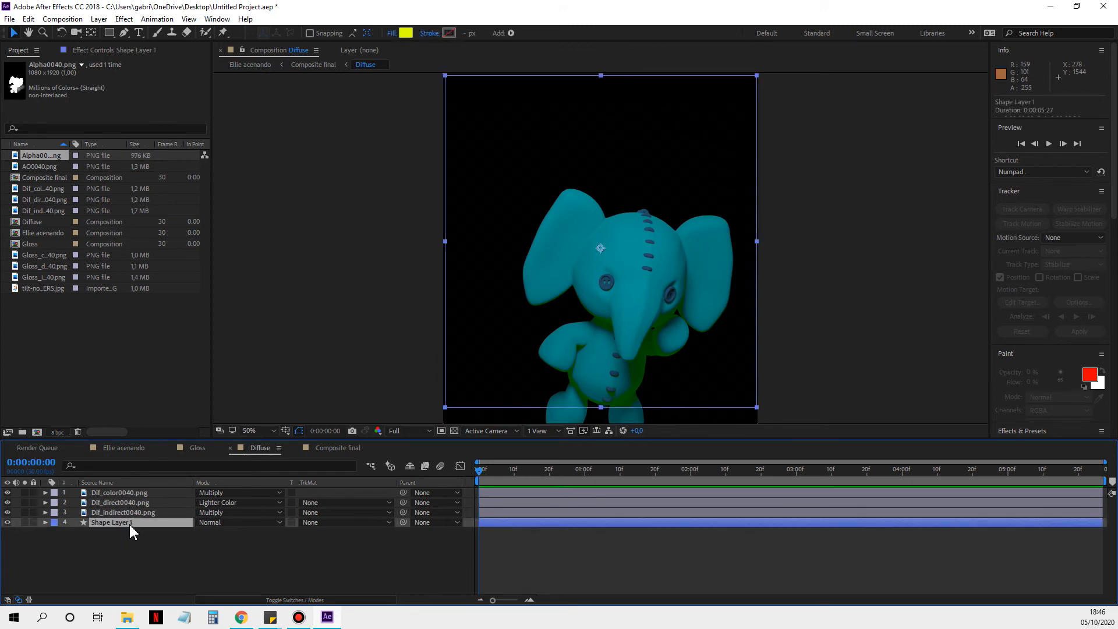
{"action": "key", "text": "Delete"}
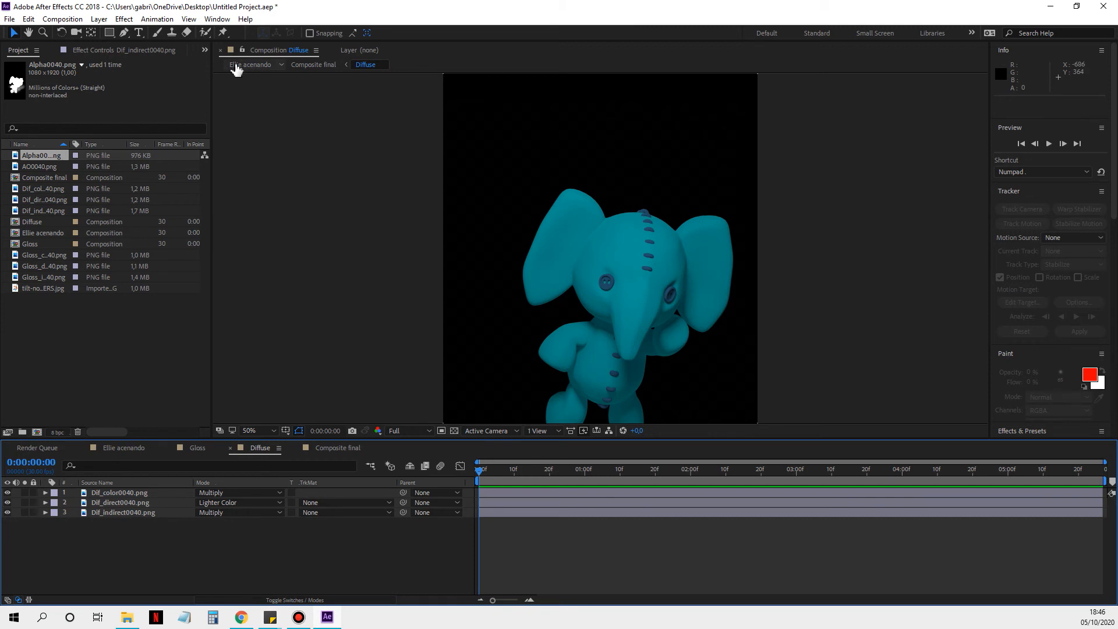
{"action": "left_click", "coordinate": [240, 66]}
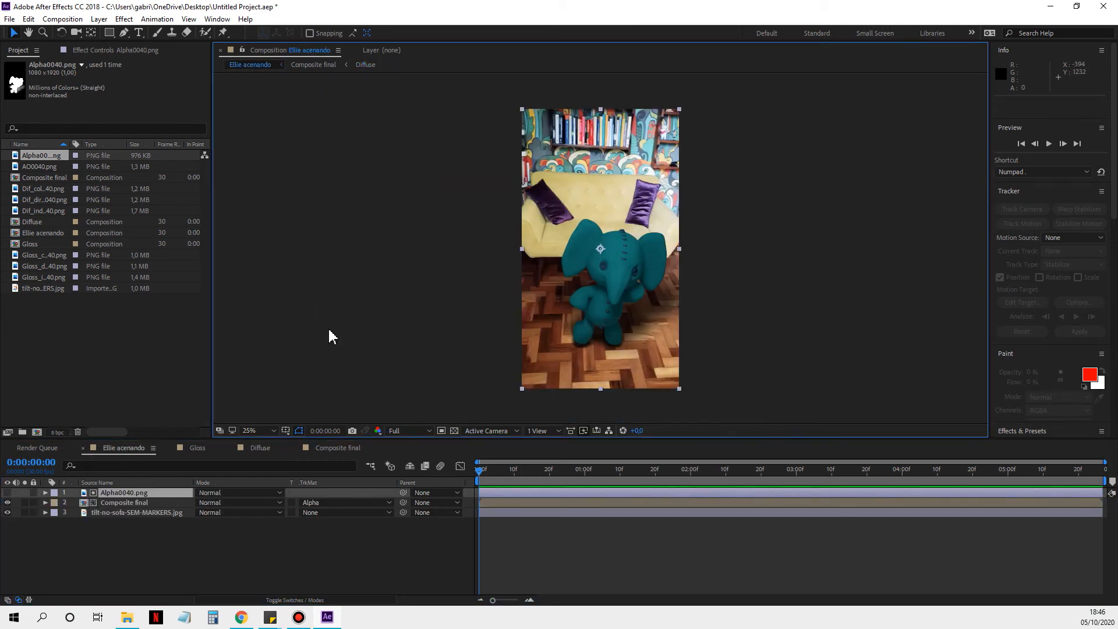
Step: Create a new adjustment layer above all layers in Ellie acenando
{"action": "left_click", "coordinate": [60, 366]}
{"action": "right_click", "coordinate": [119, 542]}
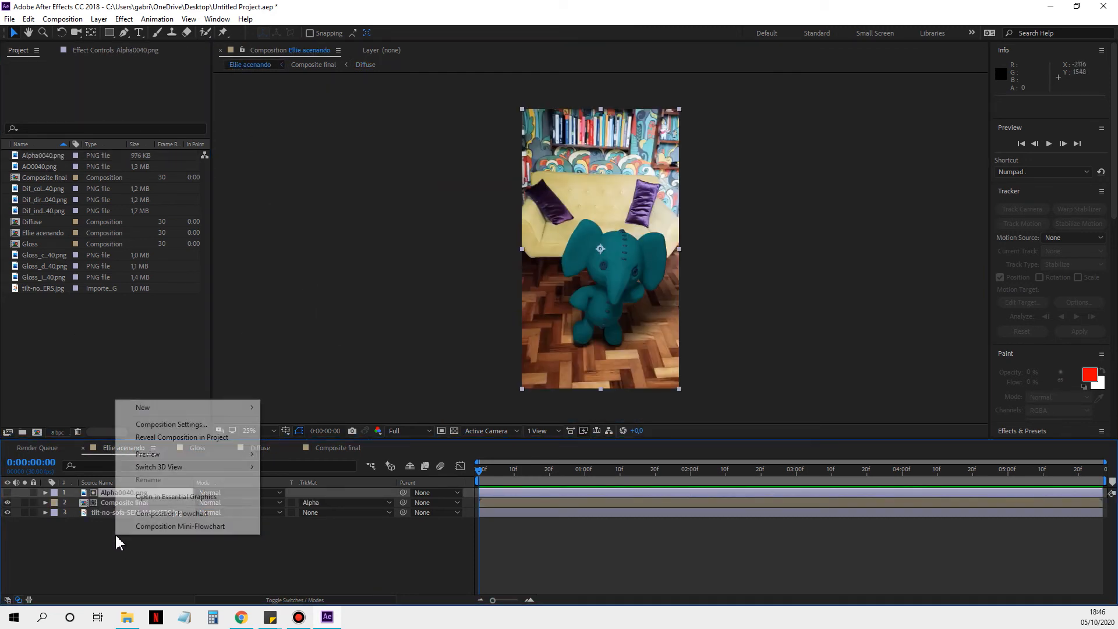
{"action": "mouse_move", "coordinate": [170, 409]}
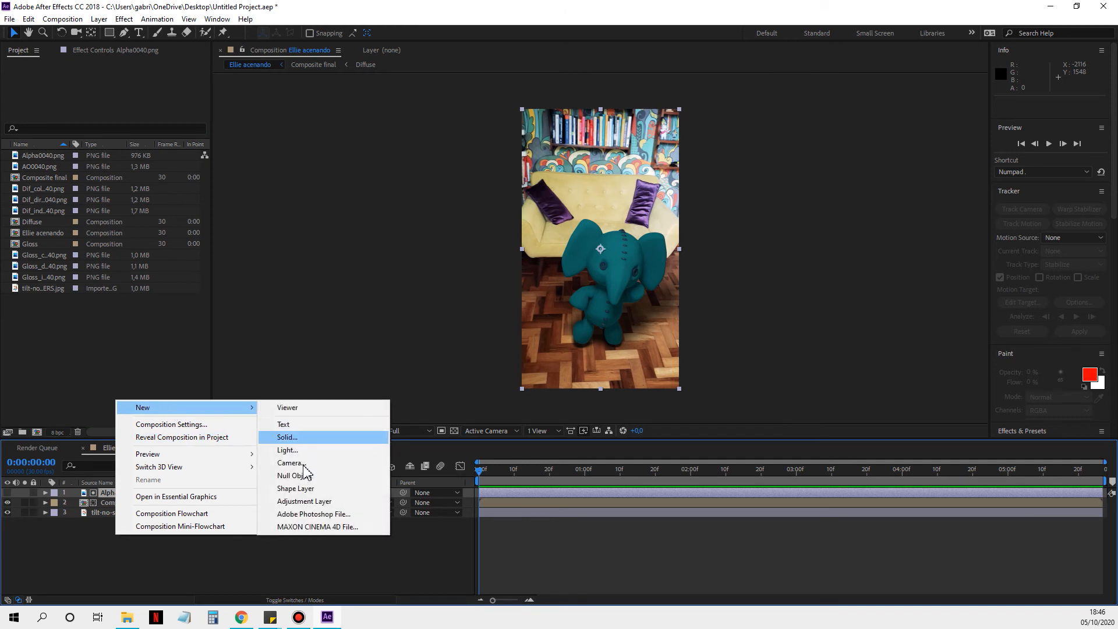
{"action": "left_click", "coordinate": [304, 501]}
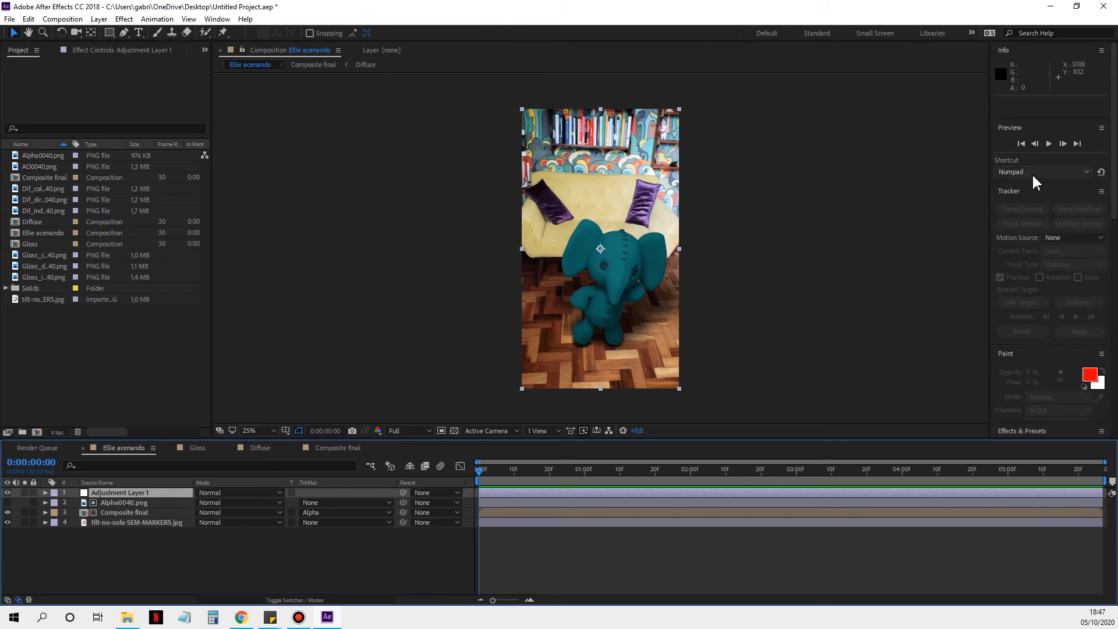
Step: Find the Lumetri Color effect and apply it to Adjustment Layer 1
{"action": "scroll", "coordinate": [1039, 405], "scroll_direction": "down", "scroll_amount": 5}
{"action": "left_click", "coordinate": [1041, 248]}
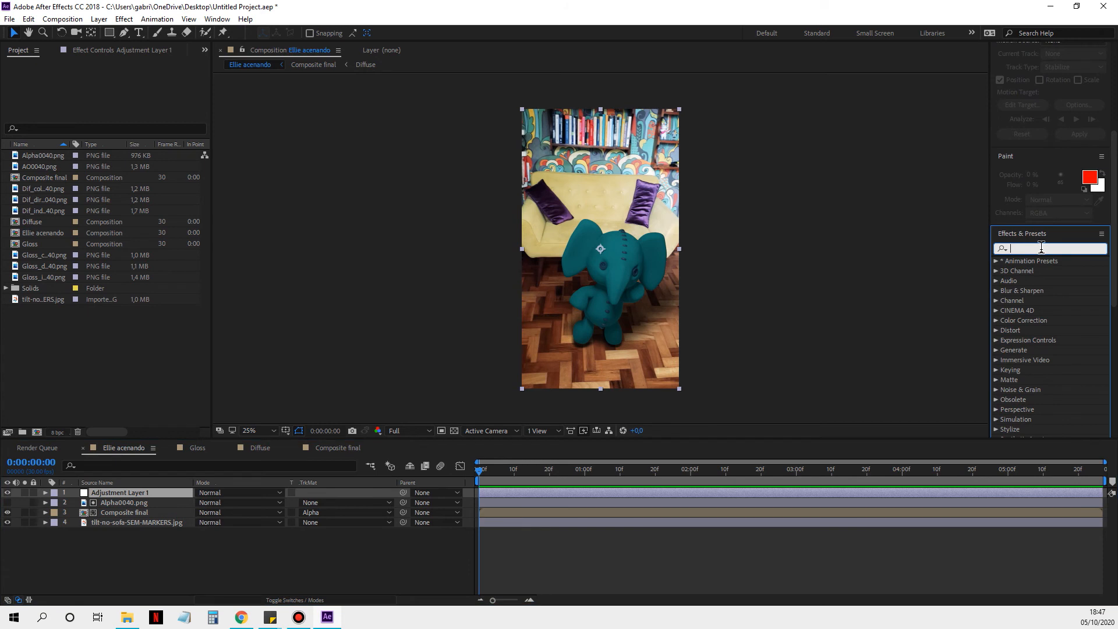
{"action": "type", "text": "lume"}
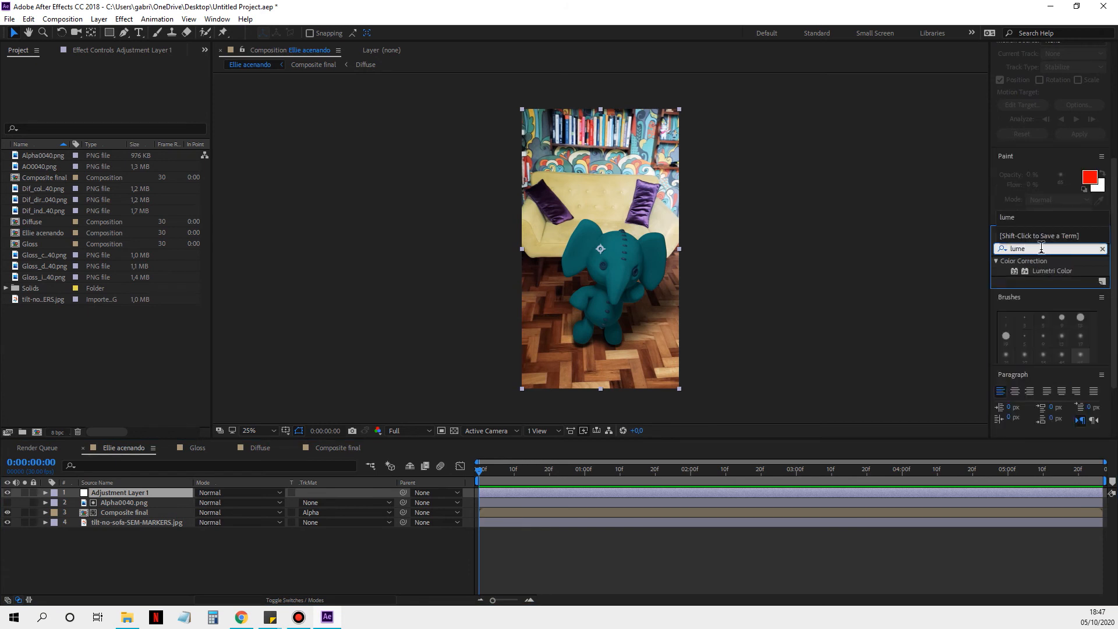
{"action": "left_click_drag", "start_coordinate": [1051, 270], "coordinate": [530, 491]}
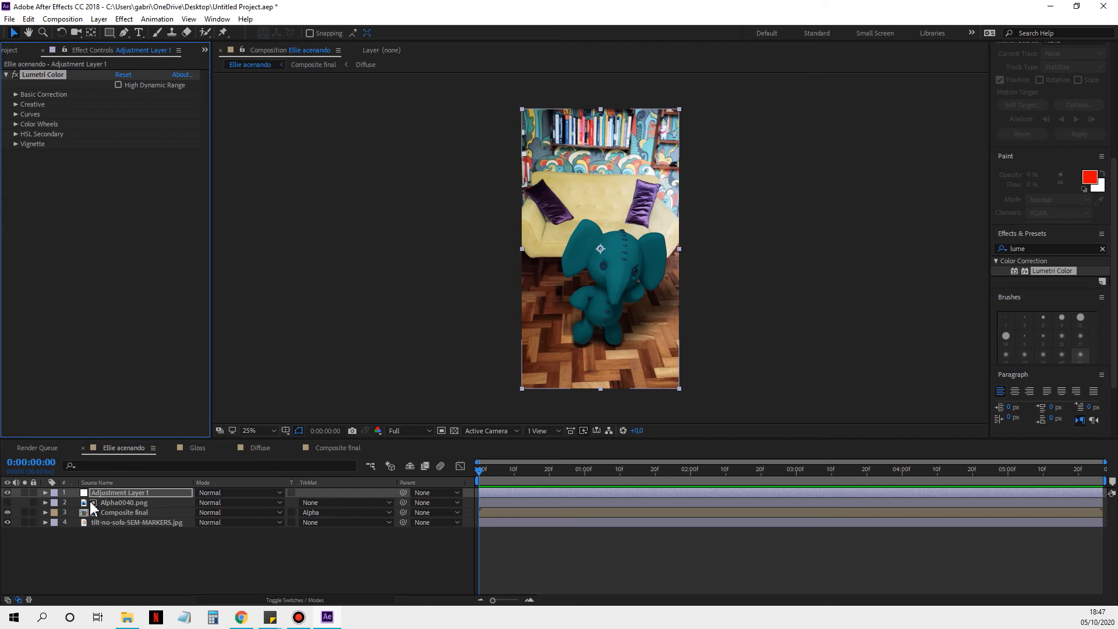
Step: Set the Input LUT in Lumetri Color's Basic Correction to Phantom_Rec709_Gamma
{"action": "left_click", "coordinate": [15, 95]}
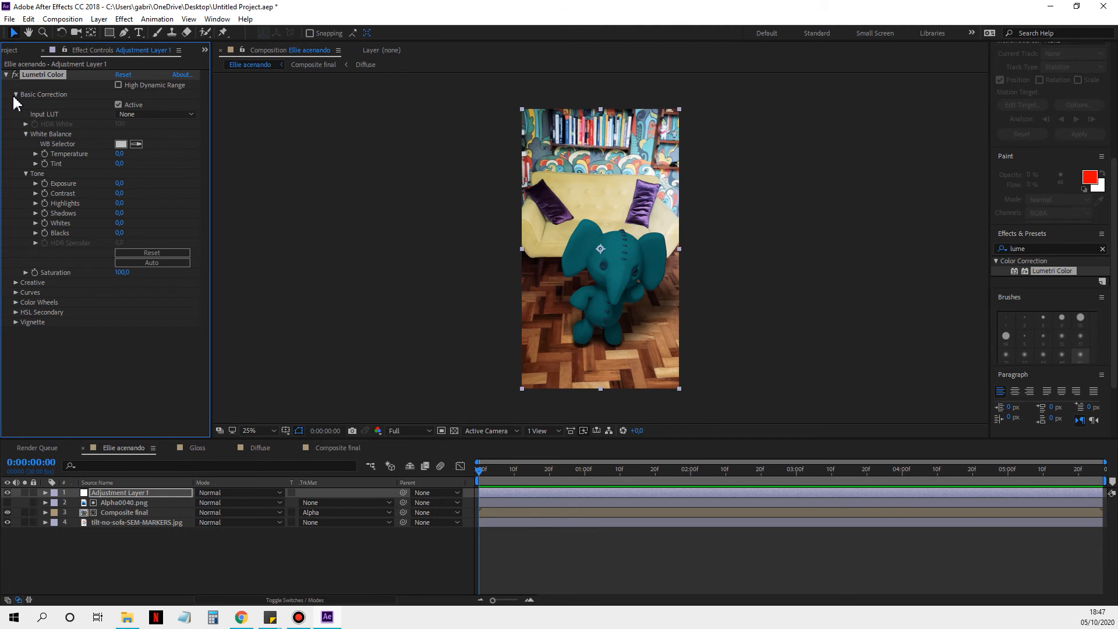
{"action": "left_click", "coordinate": [139, 114]}
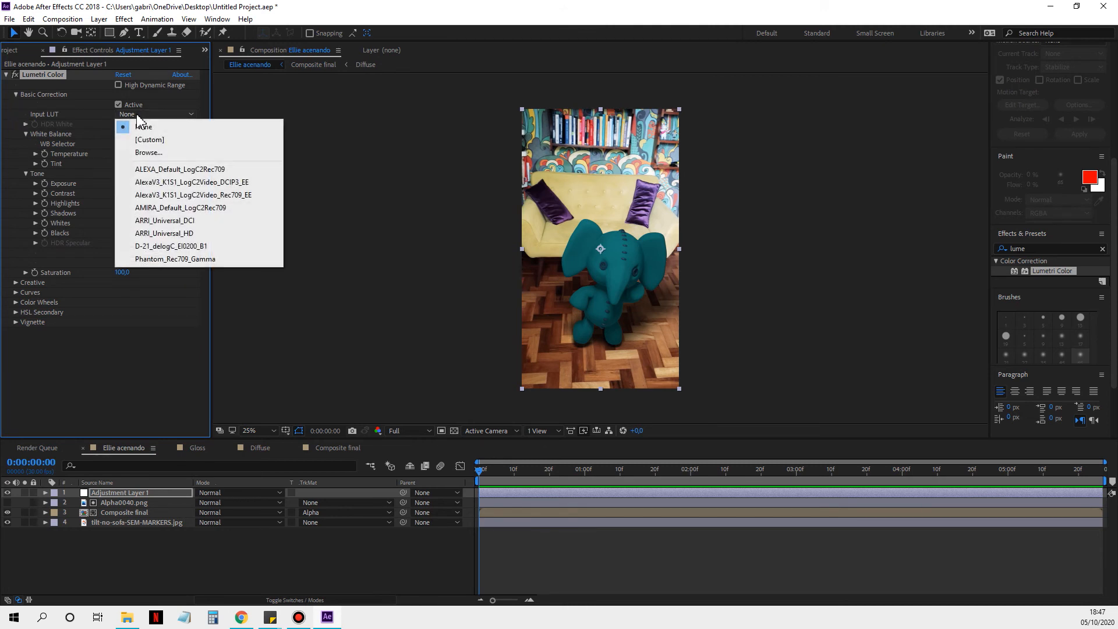
{"action": "left_click", "coordinate": [187, 259]}
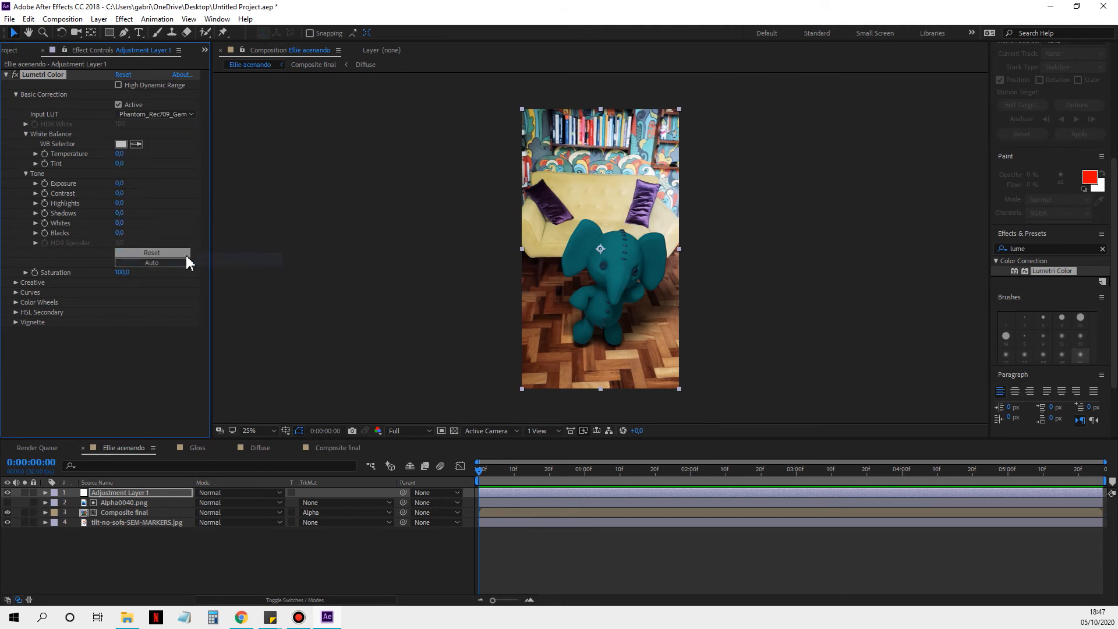
Step: Try the ALEXA, AlexaV3, AMIRA, ARRI_Universal_HD and D-21 input LUTs on the image, ending back on Phantom_Rec709_Gamma
{"action": "left_click", "coordinate": [165, 115]}
{"action": "left_click", "coordinate": [164, 169]}
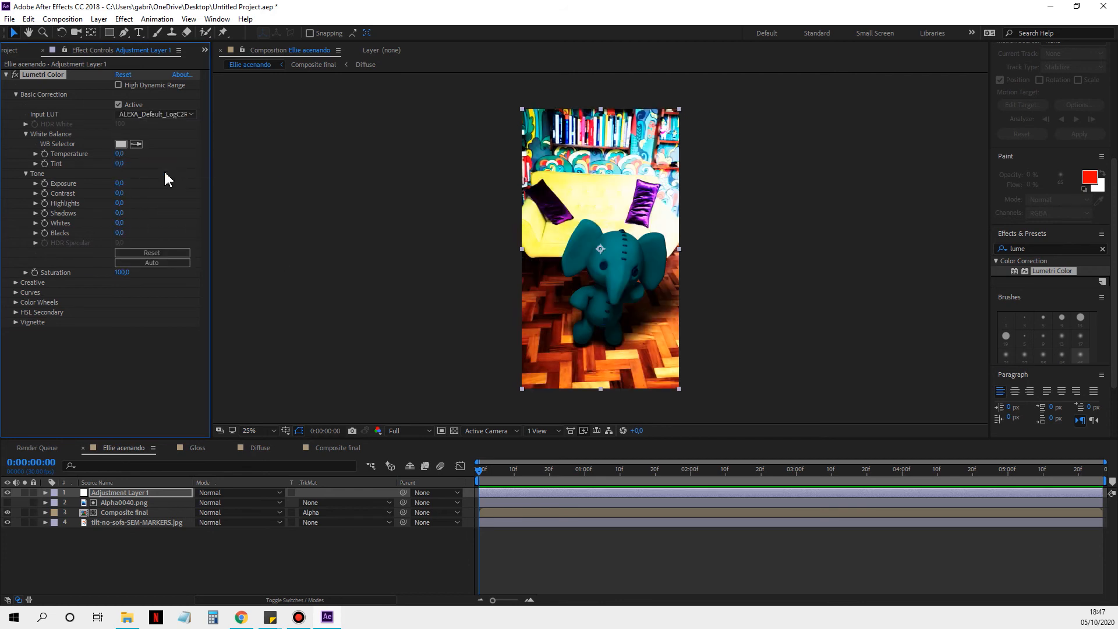
{"action": "left_click", "coordinate": [168, 114]}
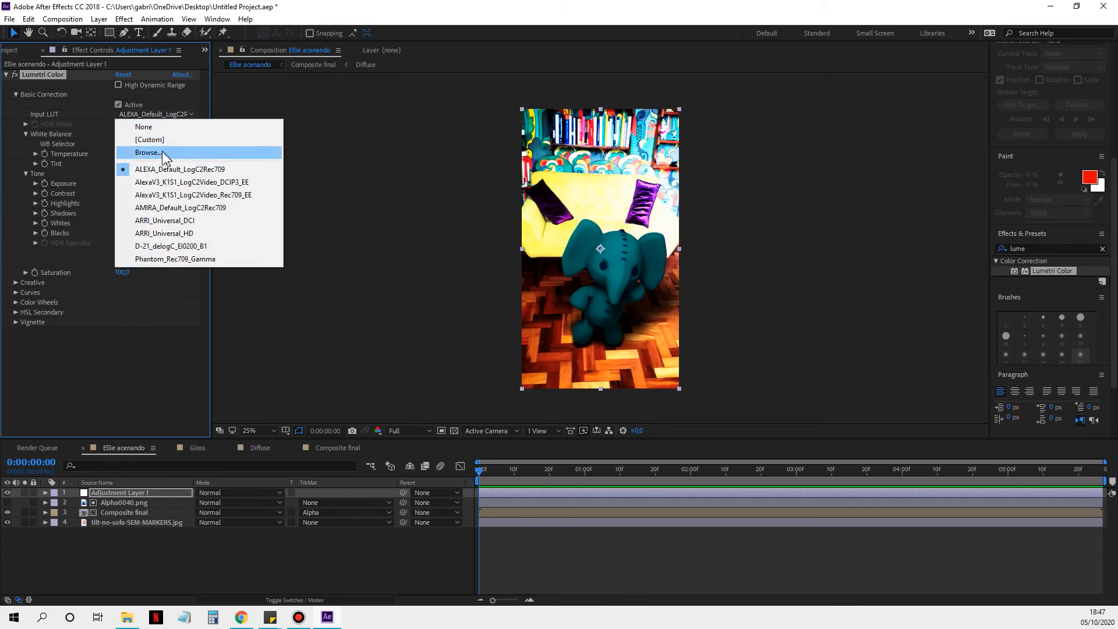
{"action": "left_click", "coordinate": [160, 183]}
{"action": "left_click", "coordinate": [158, 113]}
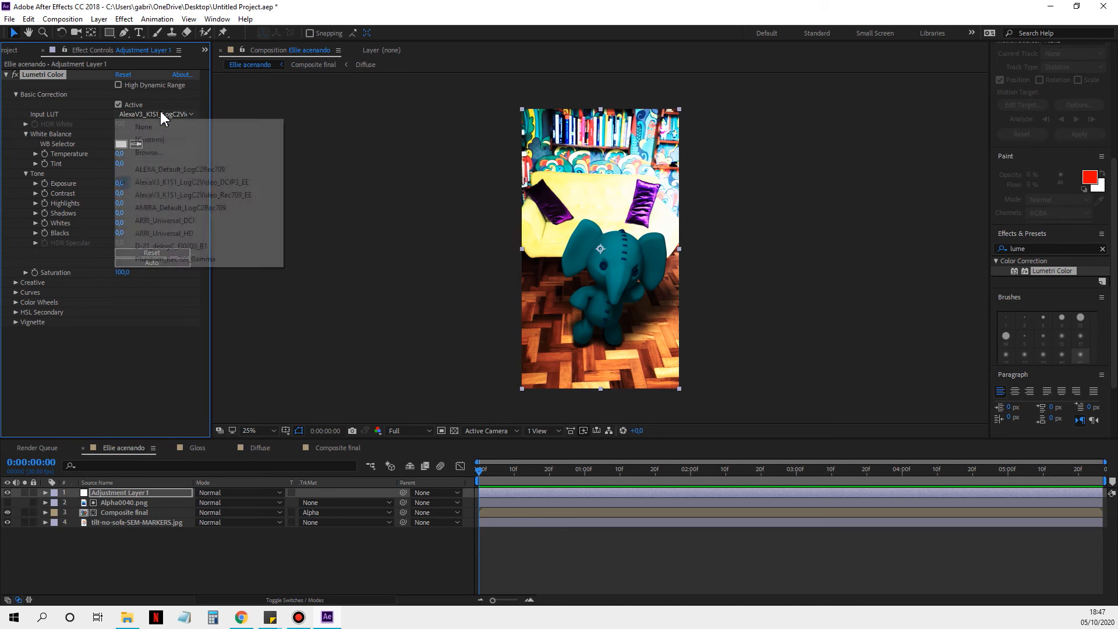
{"action": "left_click", "coordinate": [164, 195]}
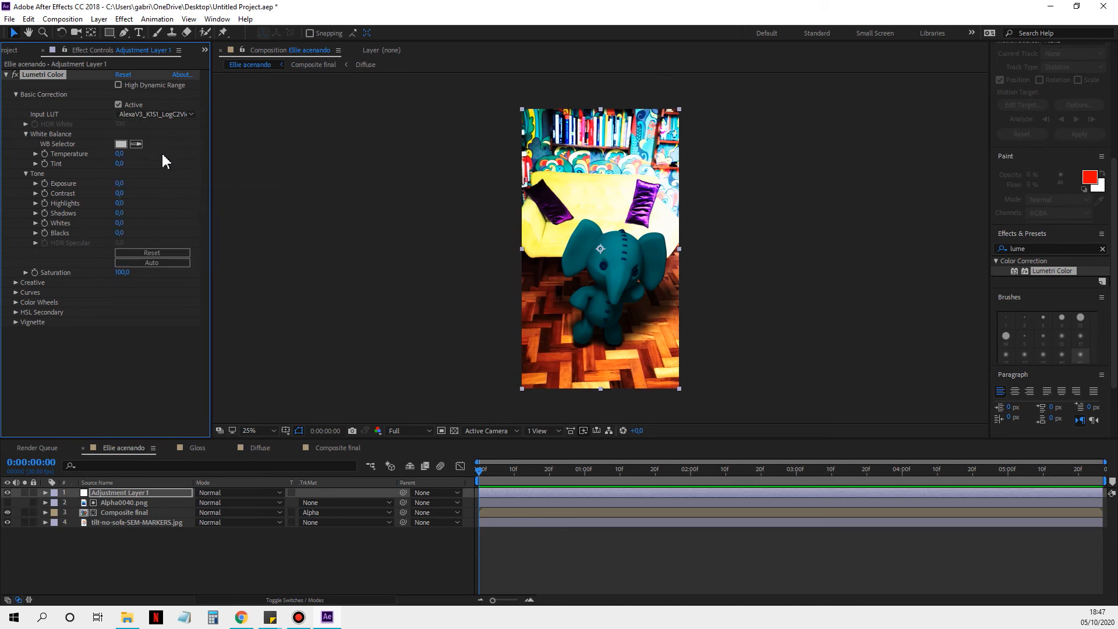
{"action": "left_click", "coordinate": [155, 114]}
{"action": "left_click", "coordinate": [159, 208]}
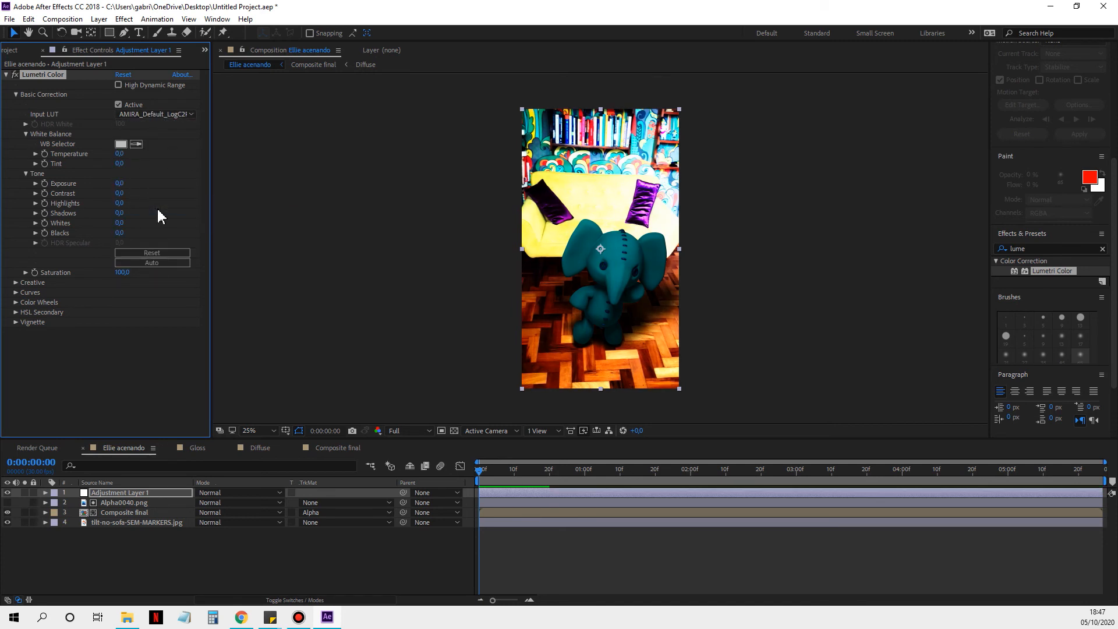
{"action": "left_click", "coordinate": [160, 114]}
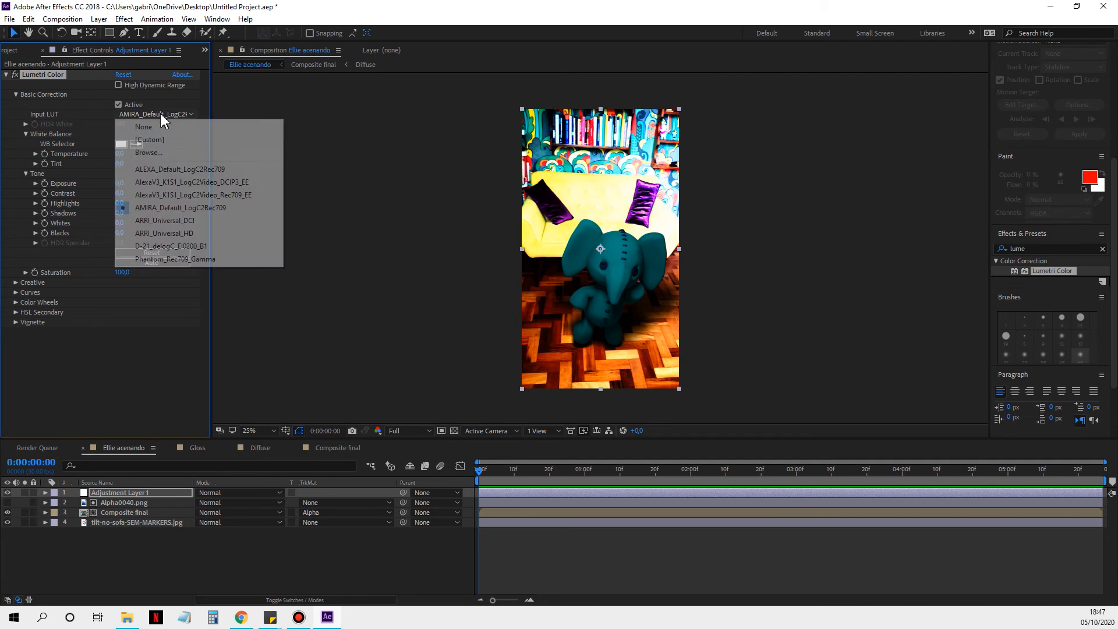
{"action": "left_click", "coordinate": [163, 233]}
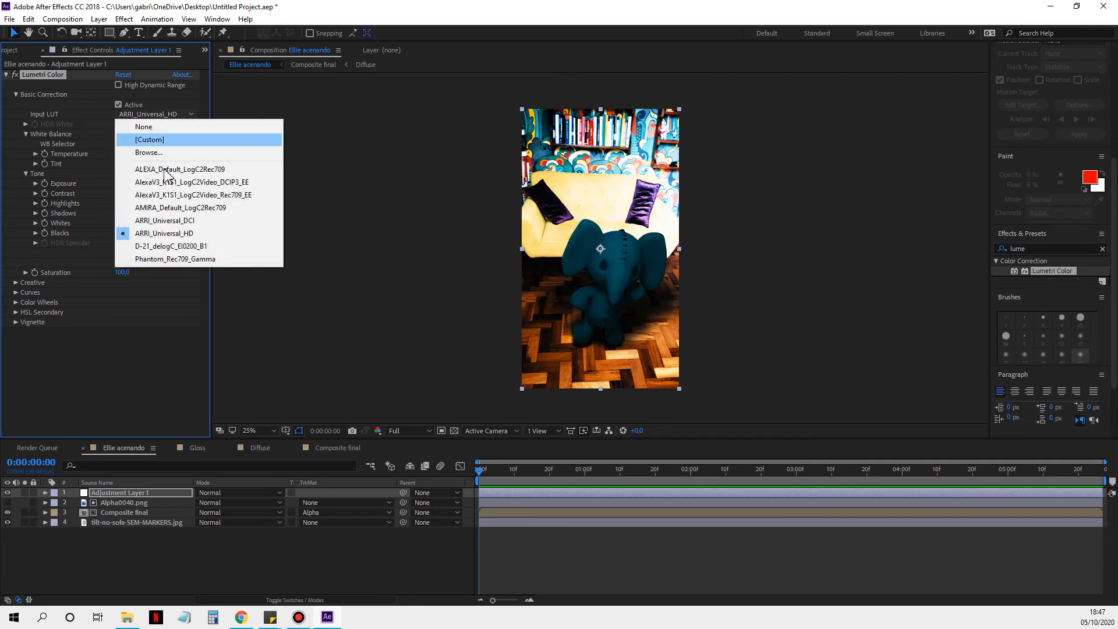
{"action": "left_click", "coordinate": [164, 246]}
{"action": "left_click", "coordinate": [163, 114]}
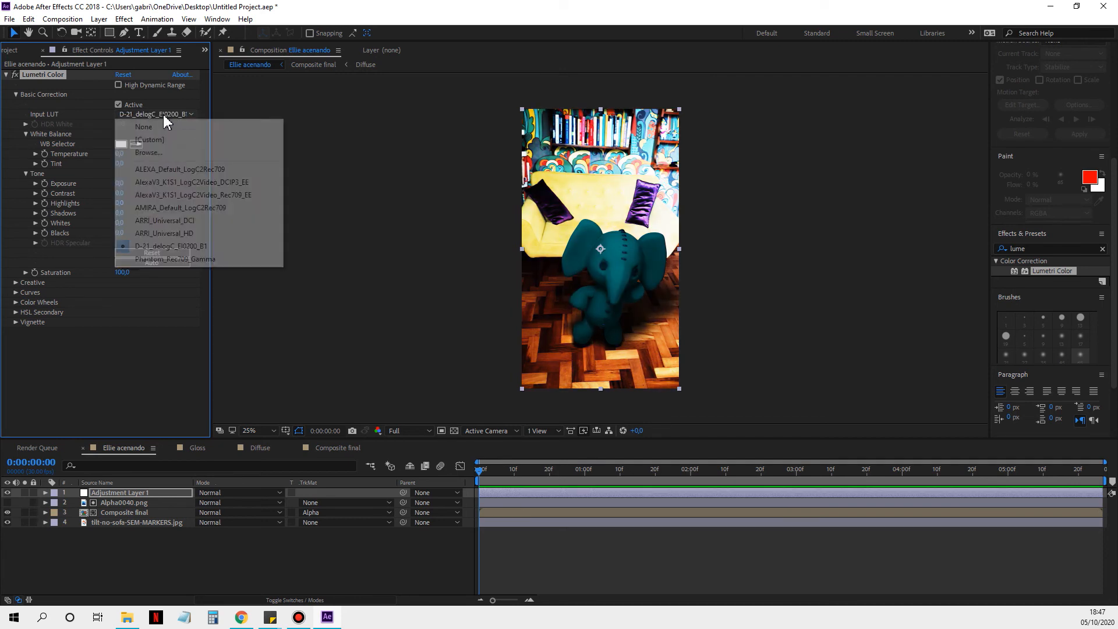
{"action": "left_click", "coordinate": [177, 258]}
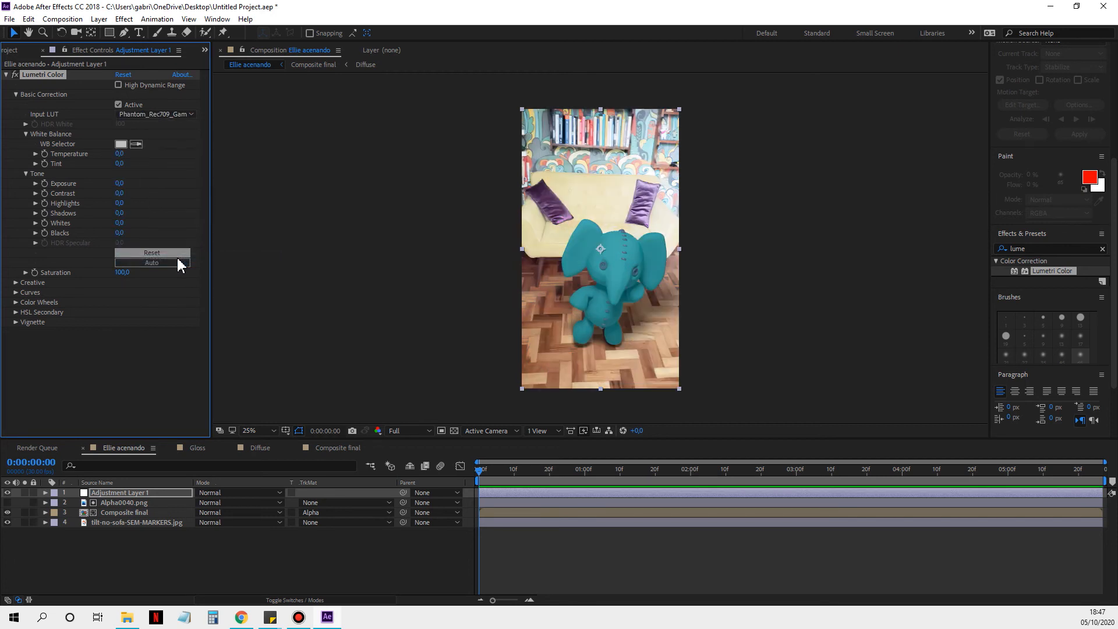
Step: Bend Lumetri Color's white RGB curve below the diagonal with one point in the highlights and a slightly lifted one in the shadows
{"action": "left_click", "coordinate": [16, 292]}
{"action": "scroll", "coordinate": [16, 298], "scroll_direction": "down", "scroll_amount": 5}
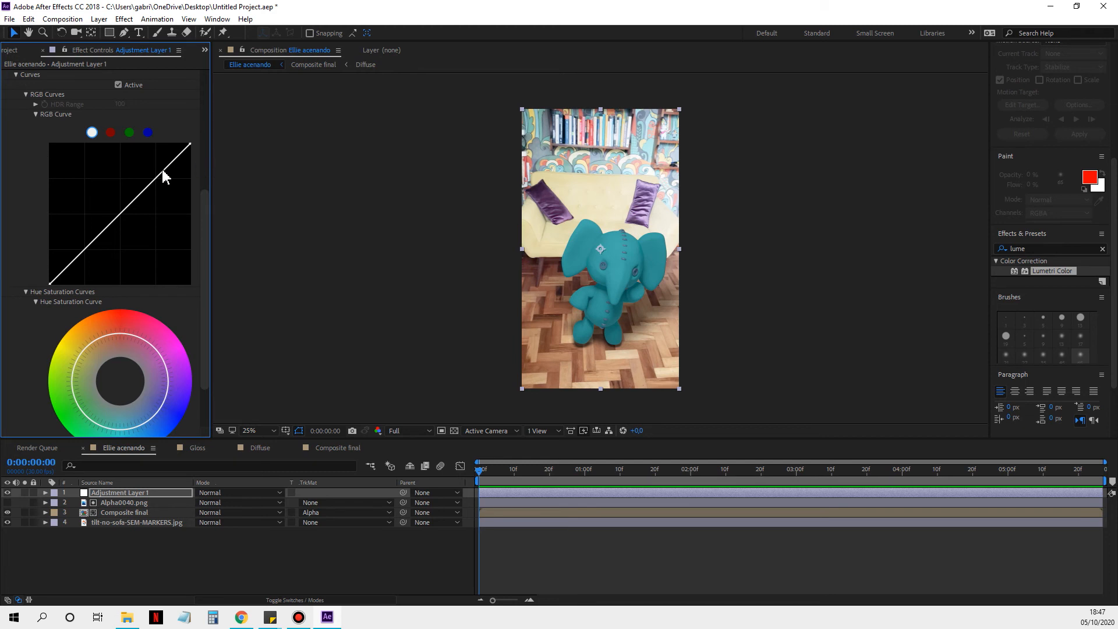
{"action": "mouse_move", "coordinate": [161, 175]}
{"action": "left_mouse_down"}
{"action": "mouse_move", "coordinate": [181, 187]}
{"action": "mouse_move", "coordinate": [174, 179]}
{"action": "left_mouse_up"}
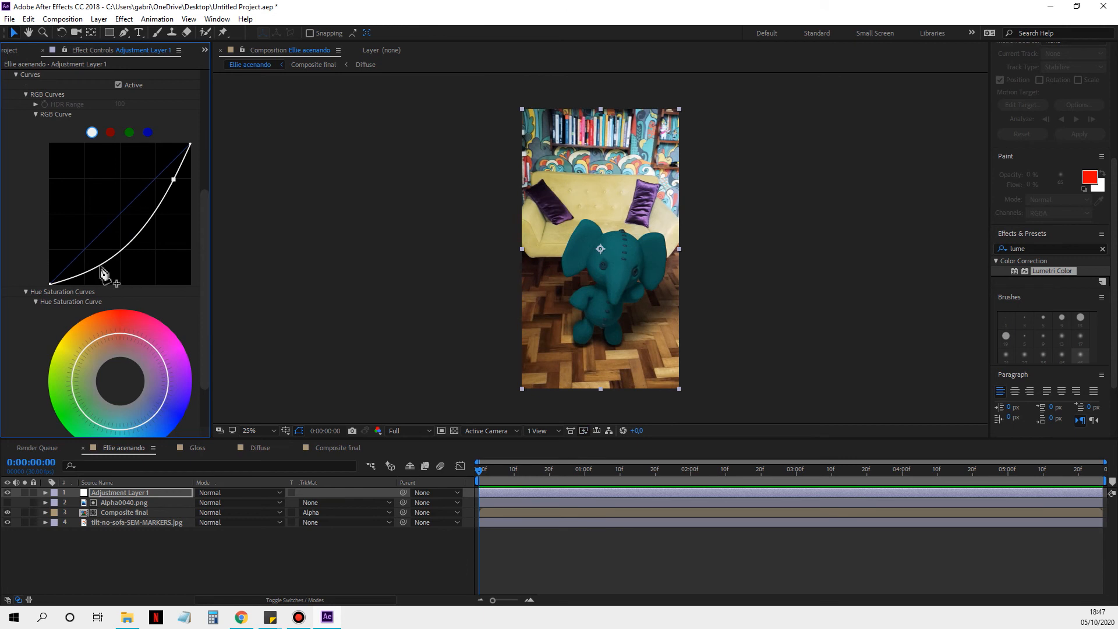
{"action": "left_click_drag", "start_coordinate": [103, 273], "coordinate": [86, 263]}
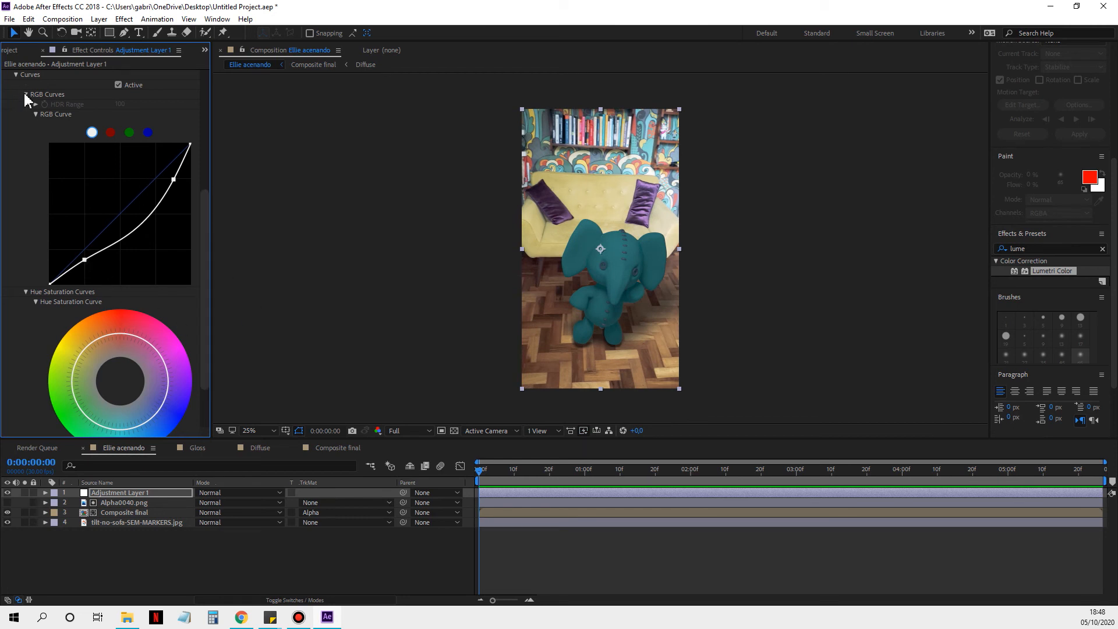
{"action": "left_click", "coordinate": [16, 75]}
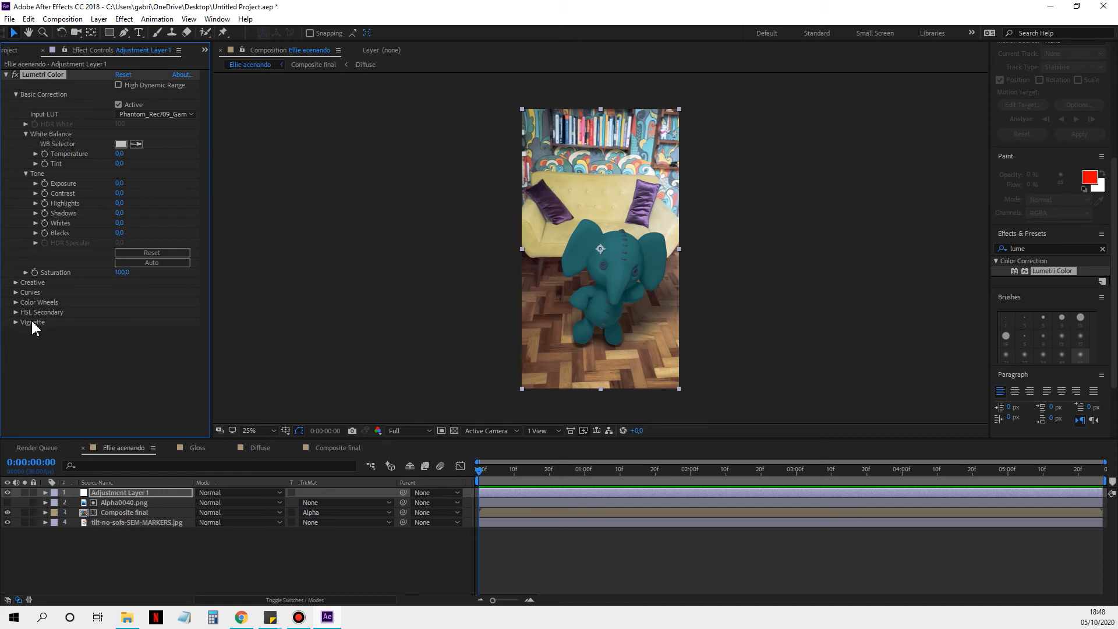
Step: Warm the white balance in Lumetri Color by setting Temperature to 7,3
{"action": "left_click", "coordinate": [37, 154]}
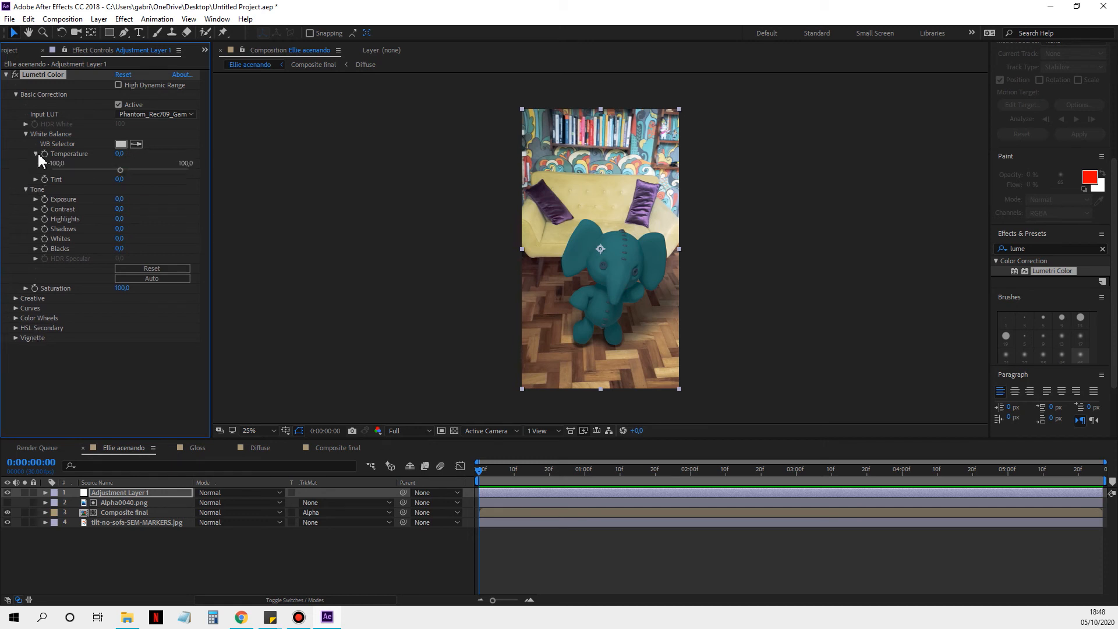
{"action": "mouse_move", "coordinate": [120, 171]}
{"action": "left_mouse_down"}
{"action": "mouse_move", "coordinate": [144, 171]}
{"action": "mouse_move", "coordinate": [126, 170]}
{"action": "left_mouse_up"}
{"action": "left_click", "coordinate": [774, 320]}
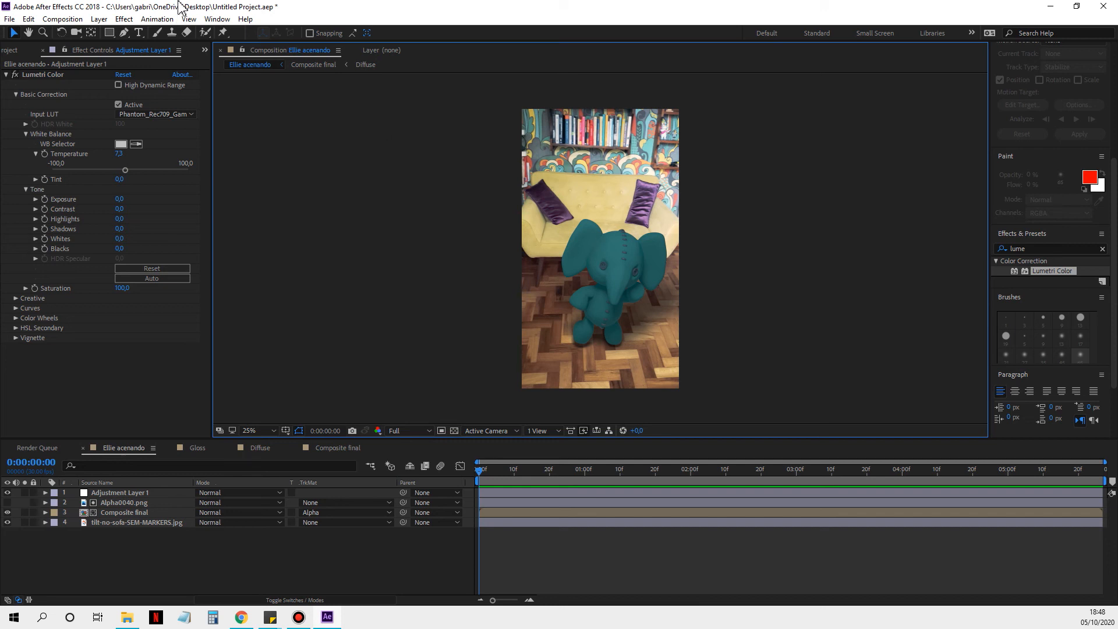
{"action": "left_click", "coordinate": [217, 19]}
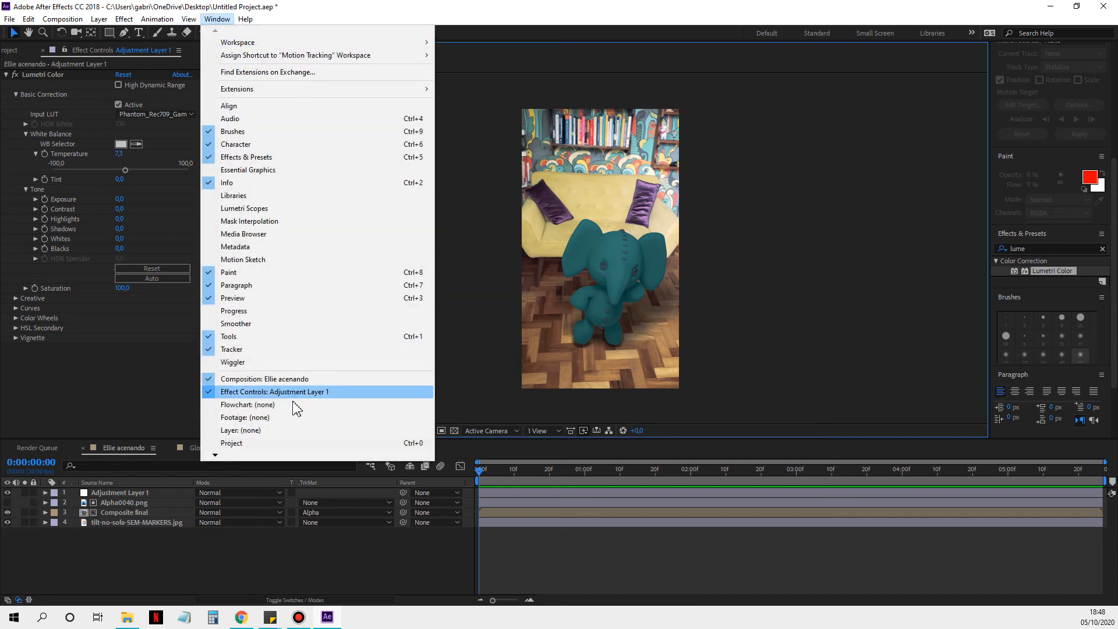
{"action": "mouse_move", "coordinate": [221, 454]}
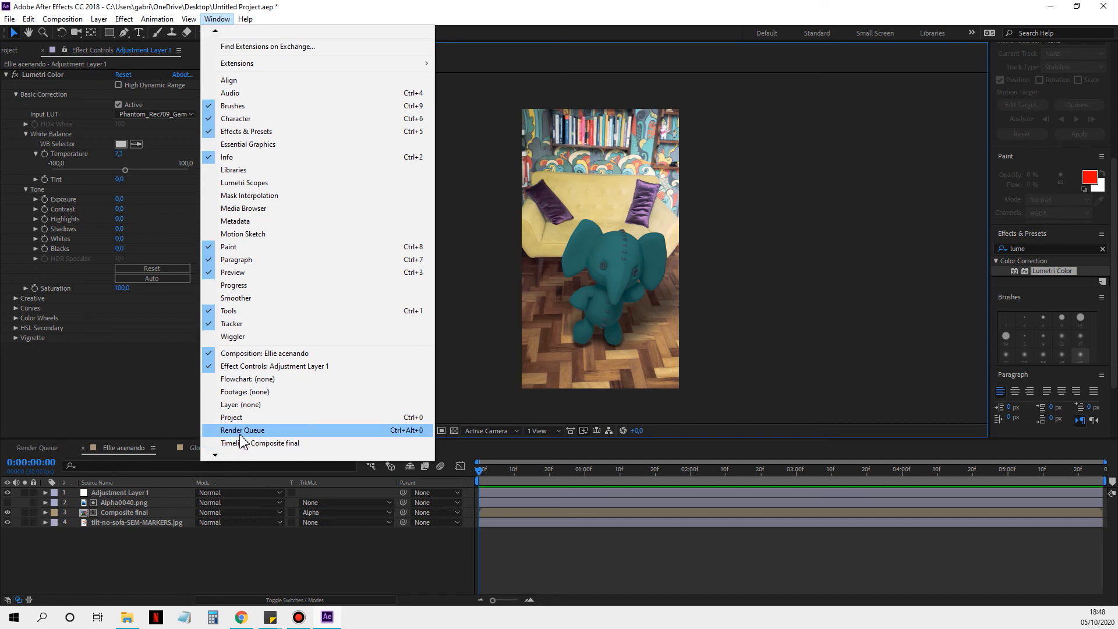
{"action": "left_click", "coordinate": [289, 561]}
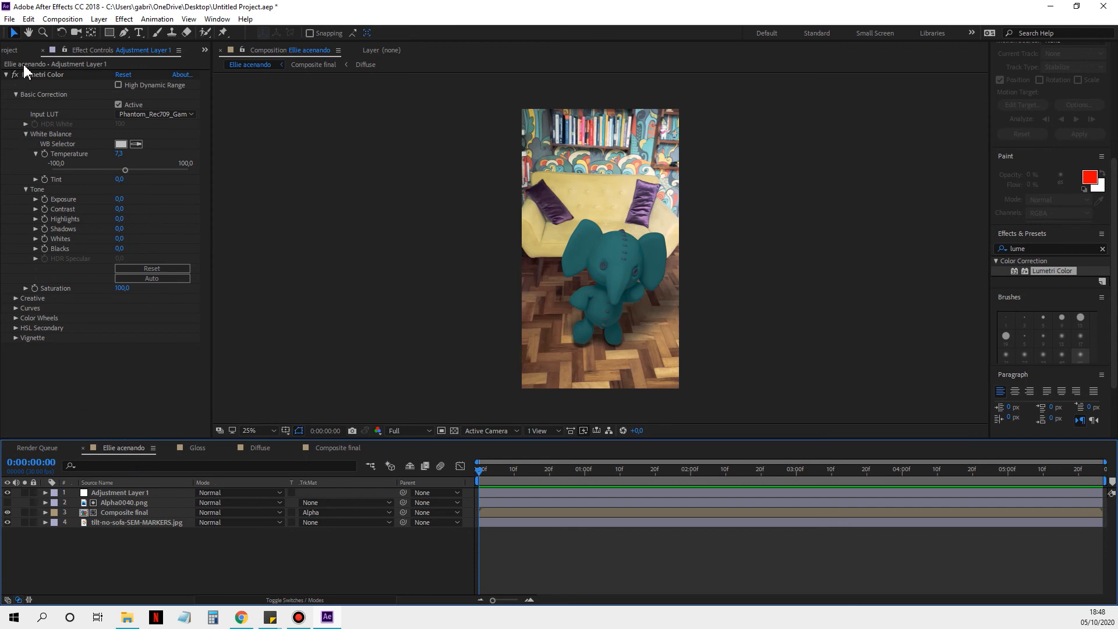
Step: Select the Ellie acenando composition in the project and export it to the Adobe Media Encoder queue
{"action": "left_click", "coordinate": [14, 51]}
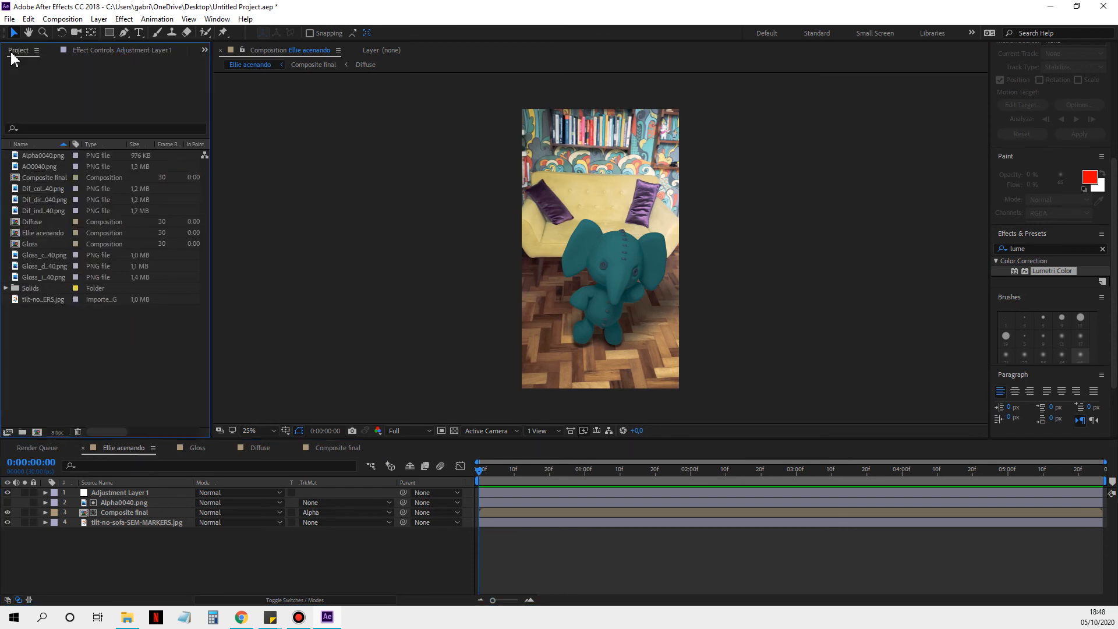
{"action": "left_click", "coordinate": [57, 232]}
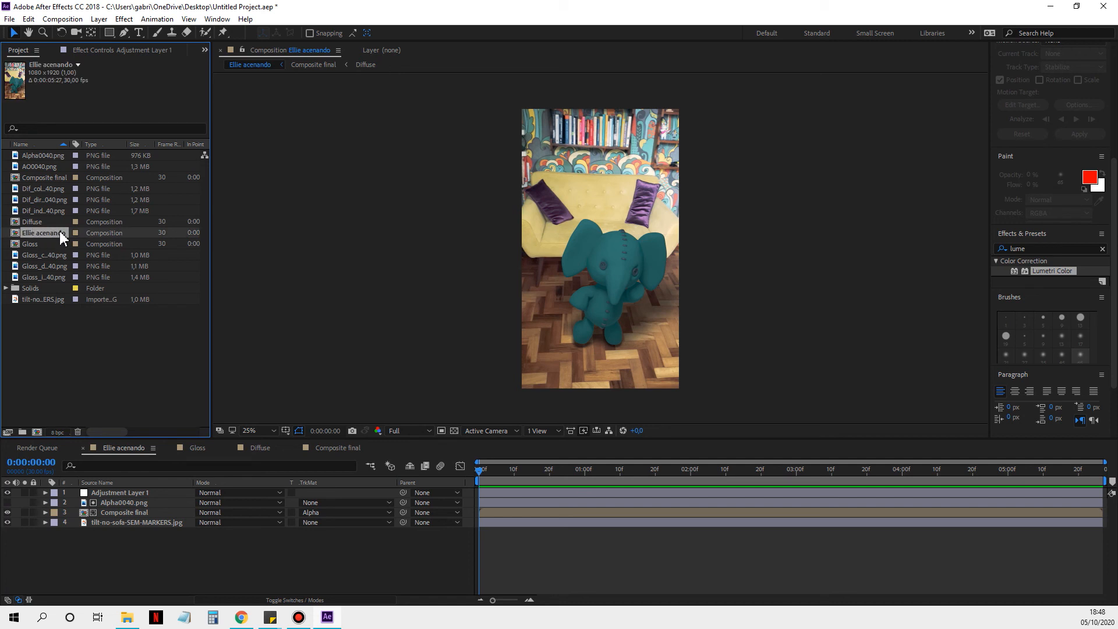
{"action": "left_click", "coordinate": [47, 176]}
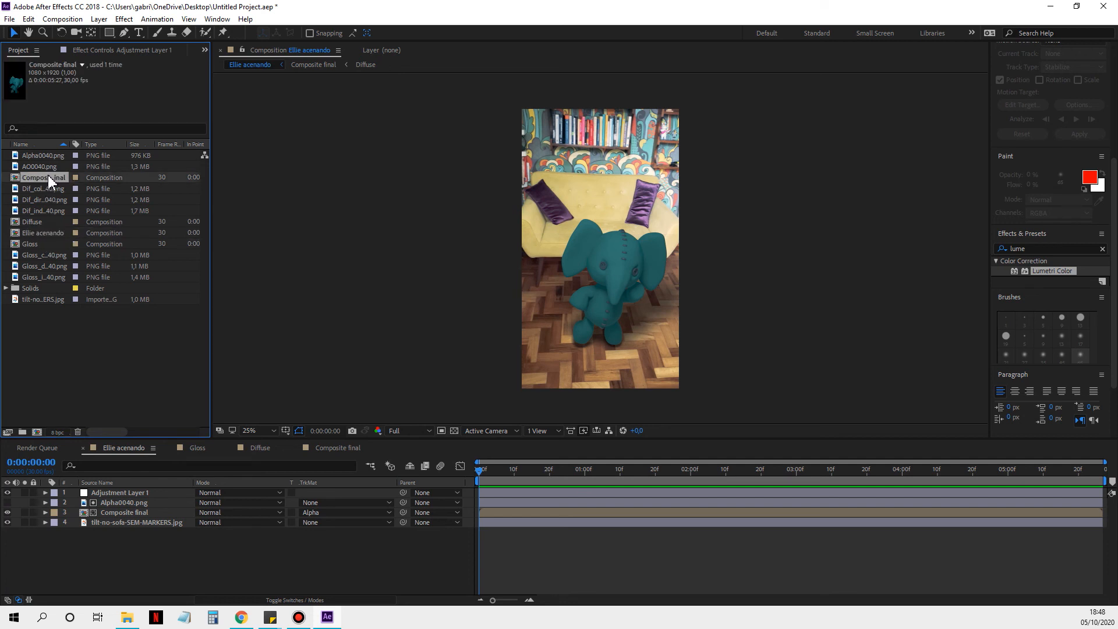
{"action": "left_click", "coordinate": [47, 232]}
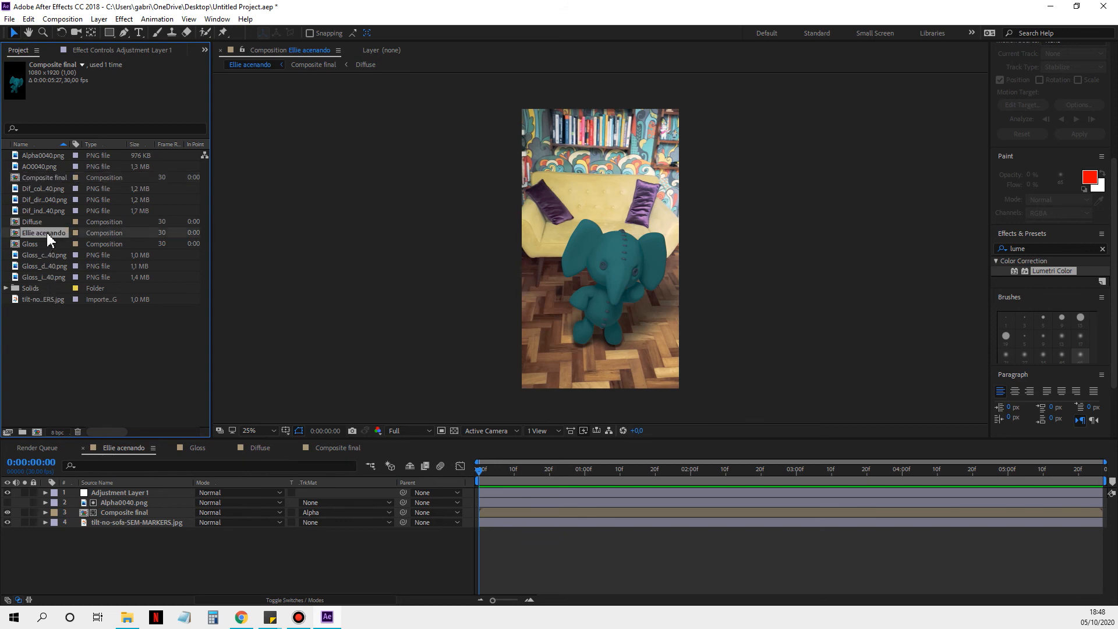
{"action": "left_click", "coordinate": [9, 18]}
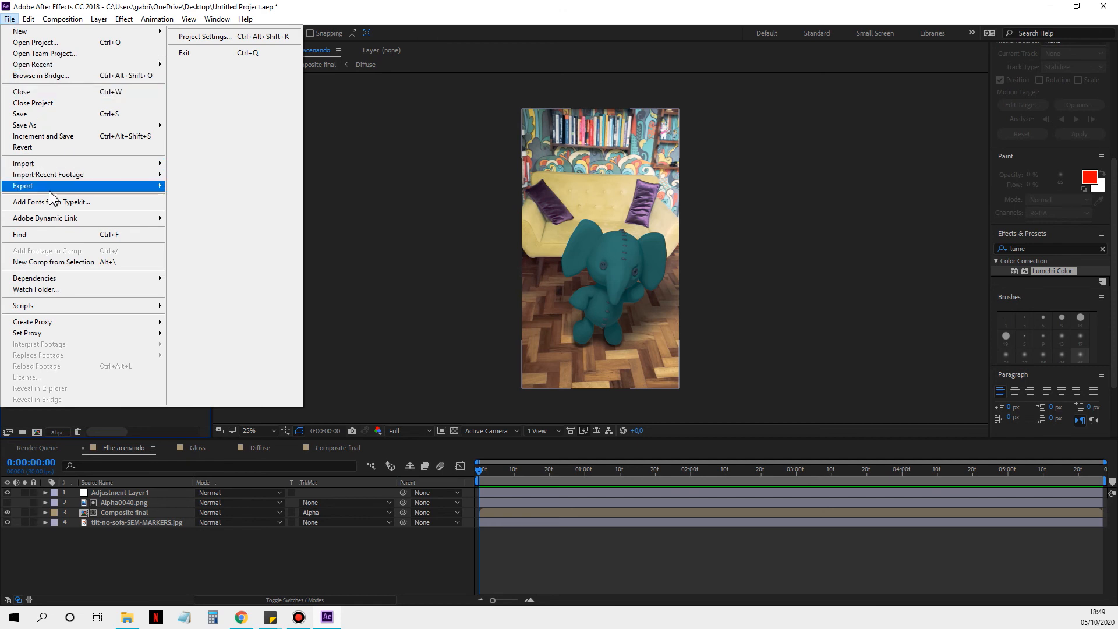
{"action": "mouse_move", "coordinate": [52, 198]}
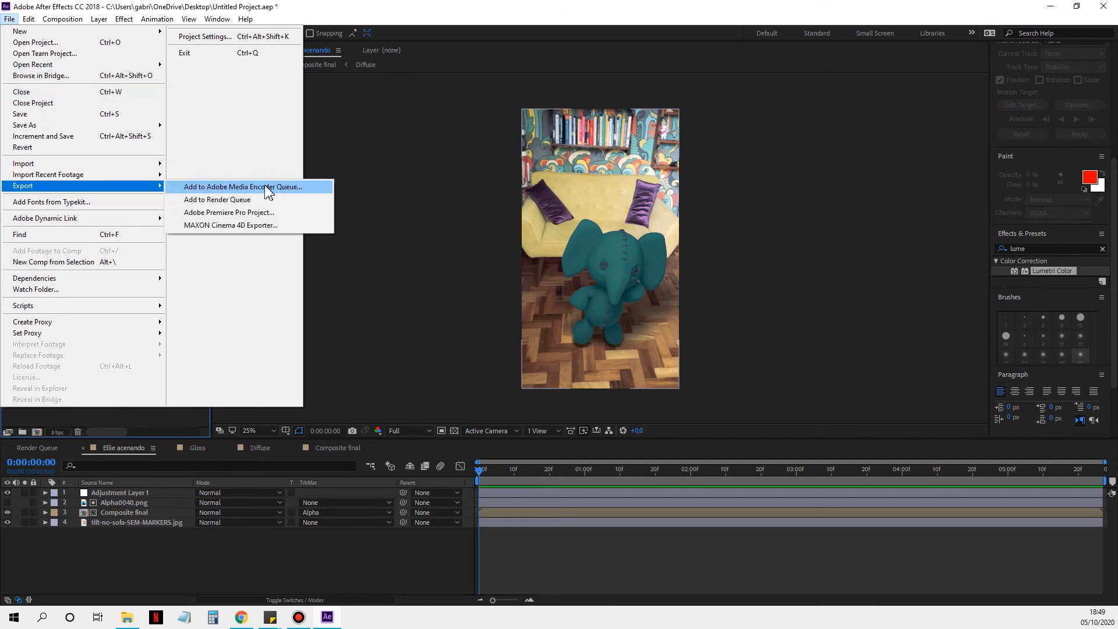
{"action": "left_click", "coordinate": [309, 187]}
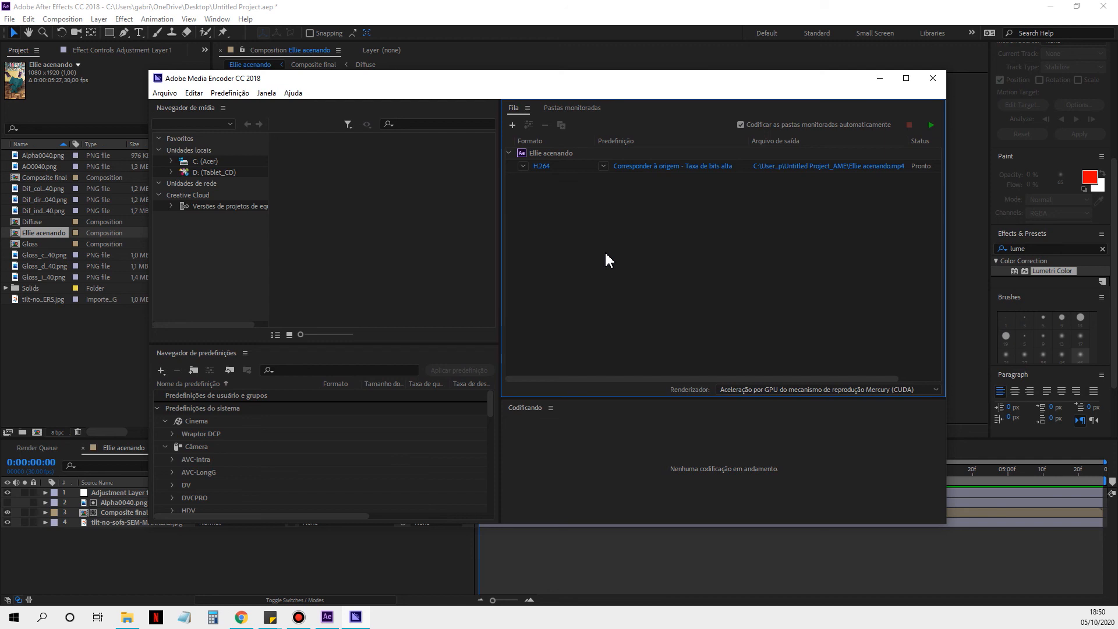
Step: Save the queued export as Ellie acenando.mp4 in the Untitled Project_AME folder, with H.264 as its format
{"action": "left_click", "coordinate": [809, 167]}
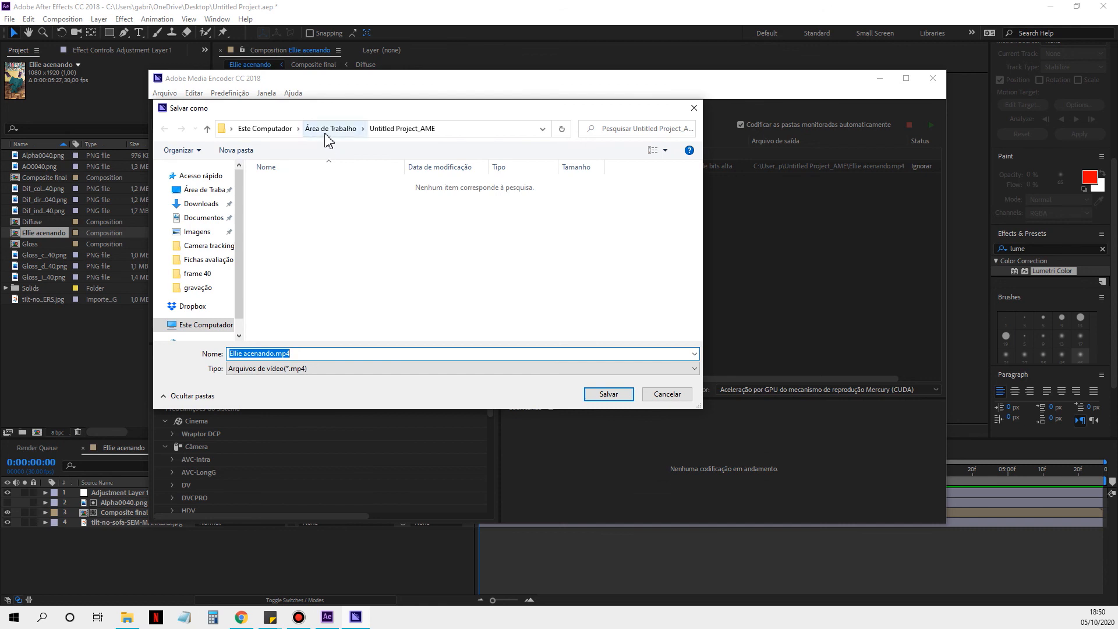
{"action": "left_click", "coordinate": [602, 394]}
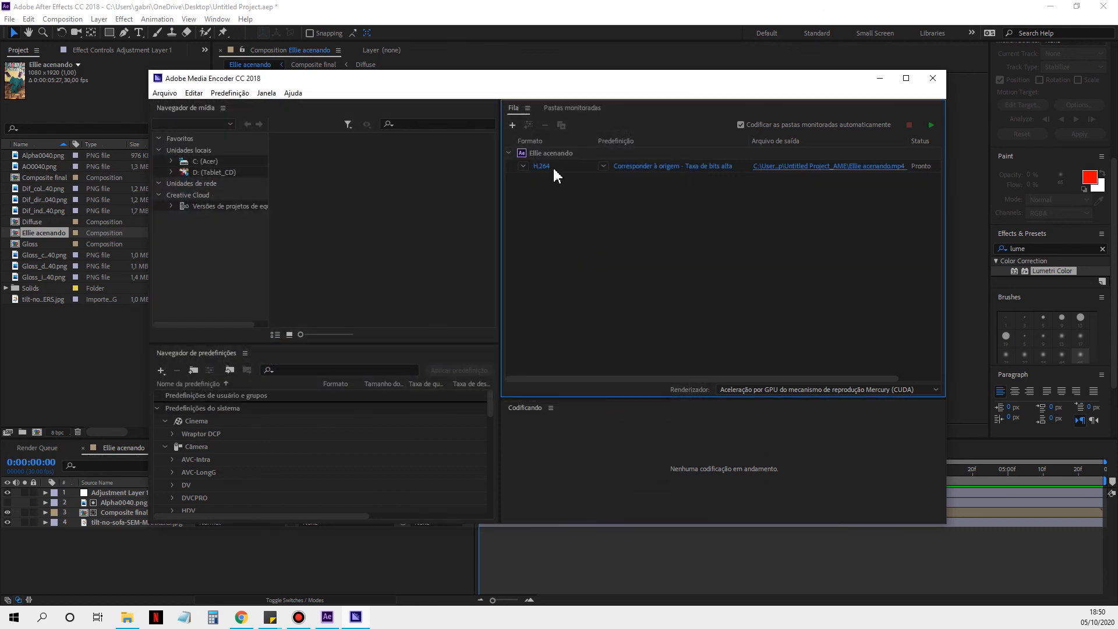
{"action": "left_click", "coordinate": [553, 165]}
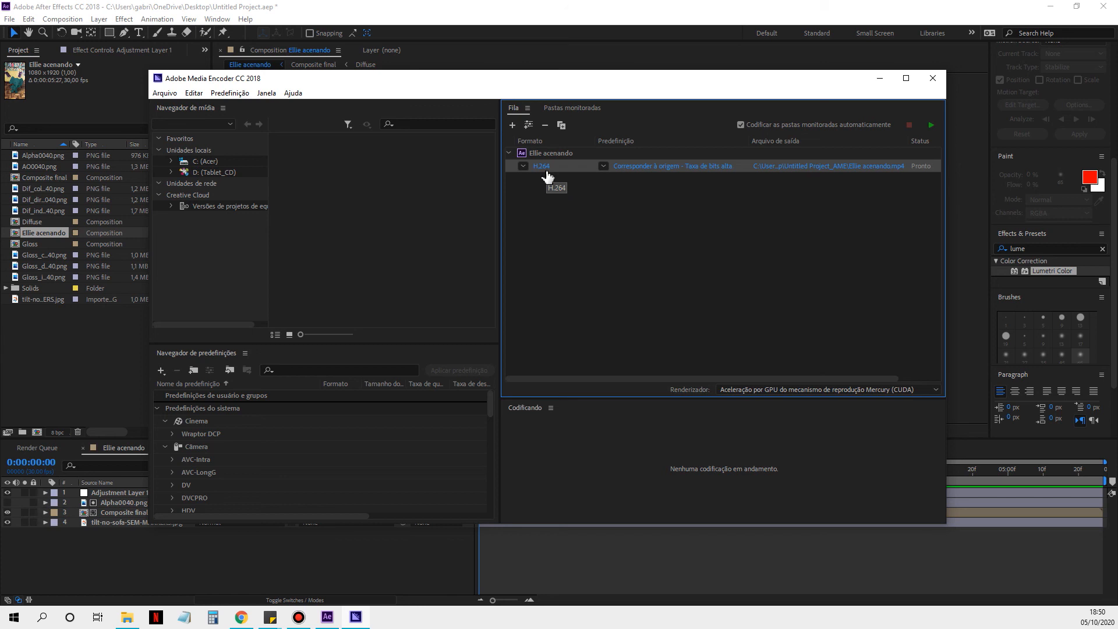
{"action": "left_click", "coordinate": [524, 166]}
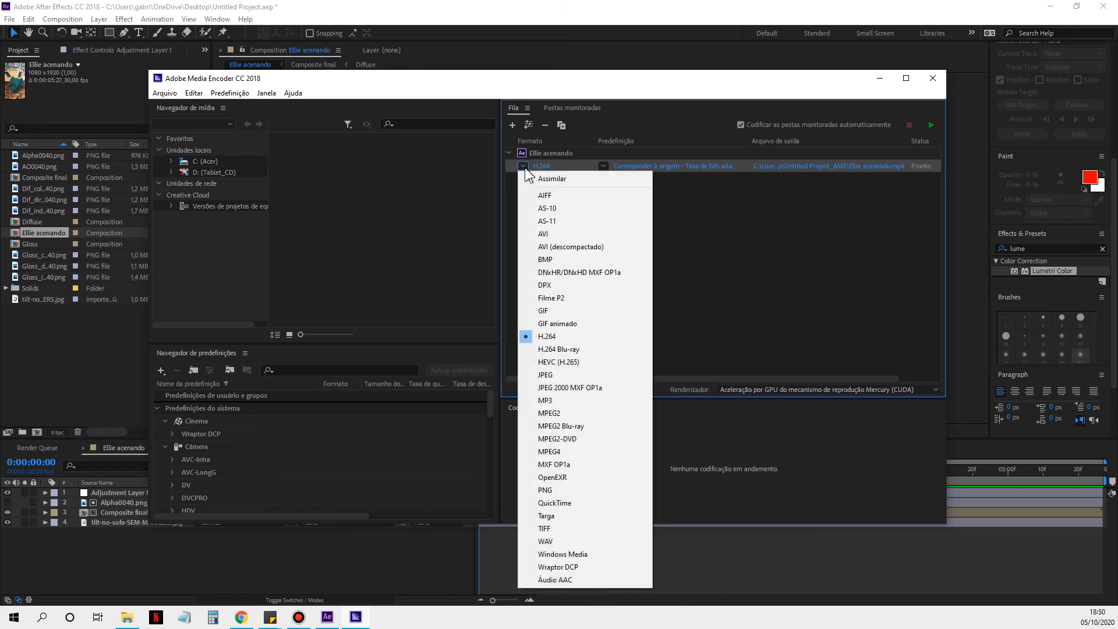
{"action": "left_click", "coordinate": [563, 338]}
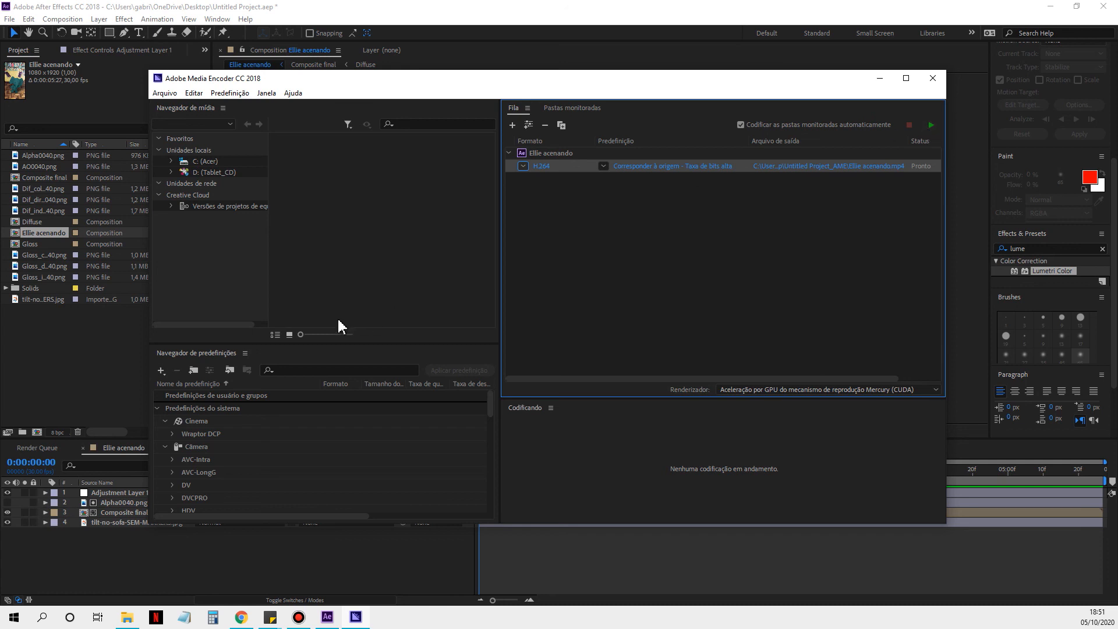
Step: Switch to After Effects and examine the PNG Sequence import option for Alpha0040.png in the frame 40 folder, without importing anything
{"action": "left_click", "coordinate": [55, 349]}
{"action": "double_click", "coordinate": [55, 349]}
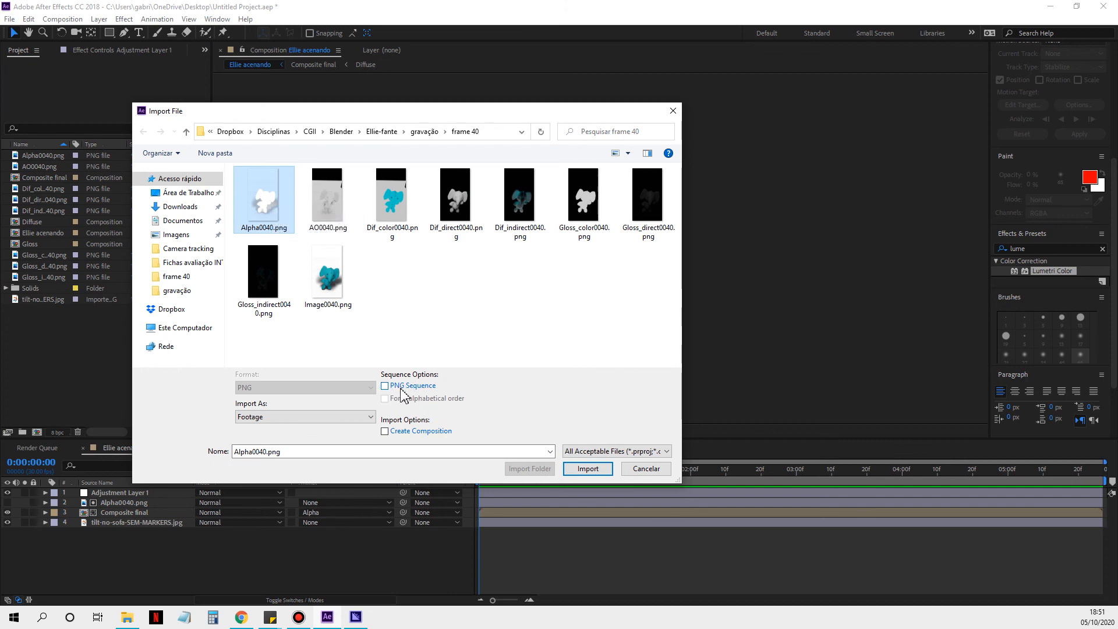
{"action": "left_click", "coordinate": [645, 468]}
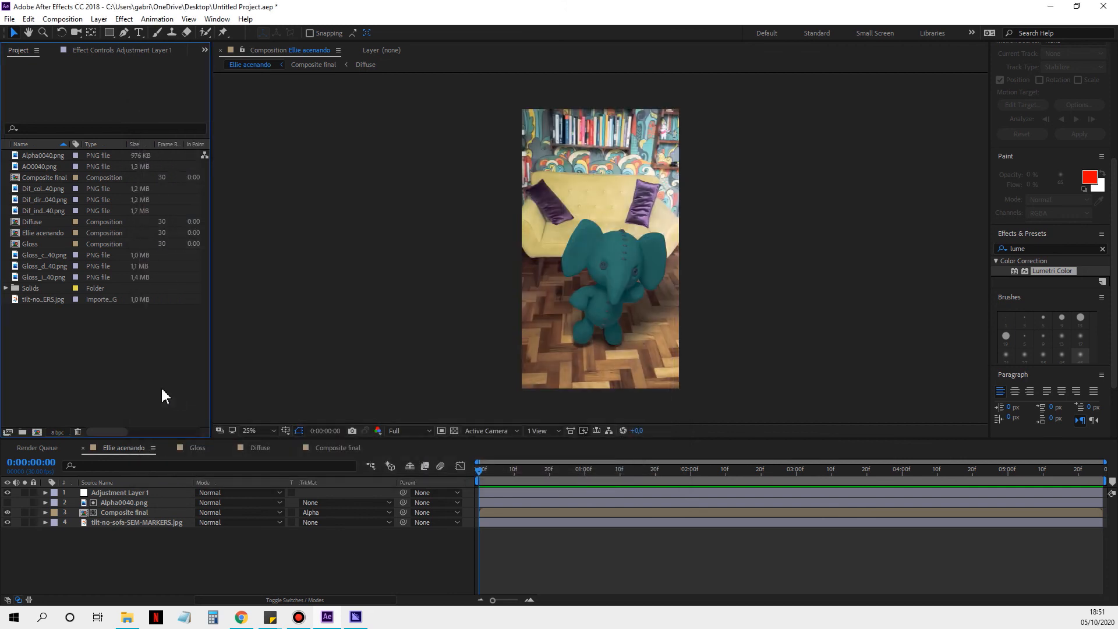
{"action": "right_click", "coordinate": [86, 349]}
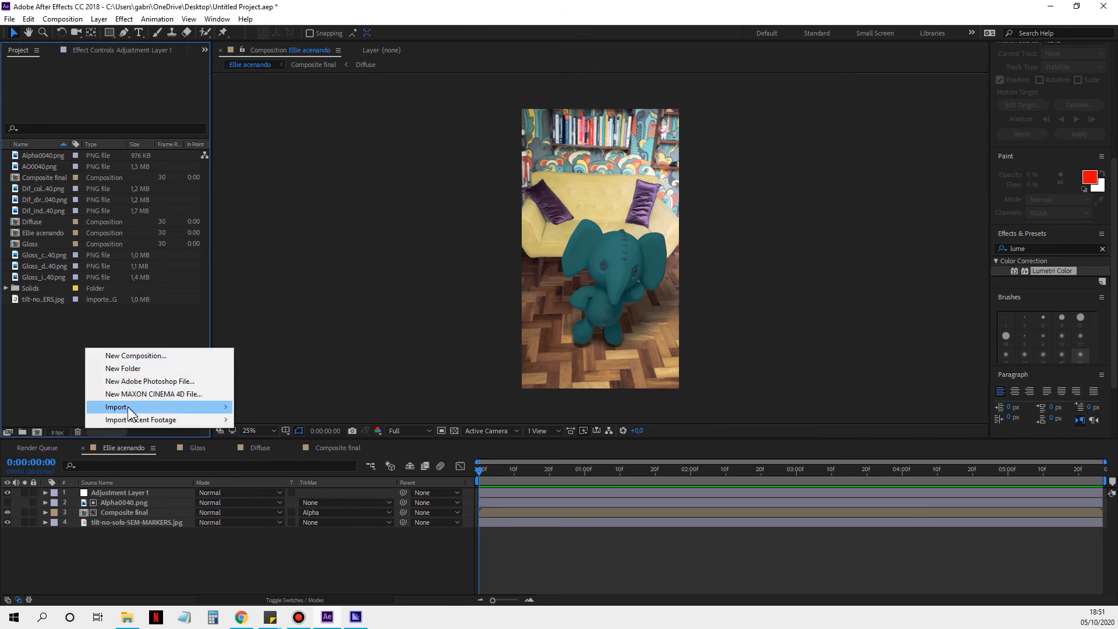
{"action": "mouse_move", "coordinate": [129, 412]}
{"action": "left_click", "coordinate": [282, 410]}
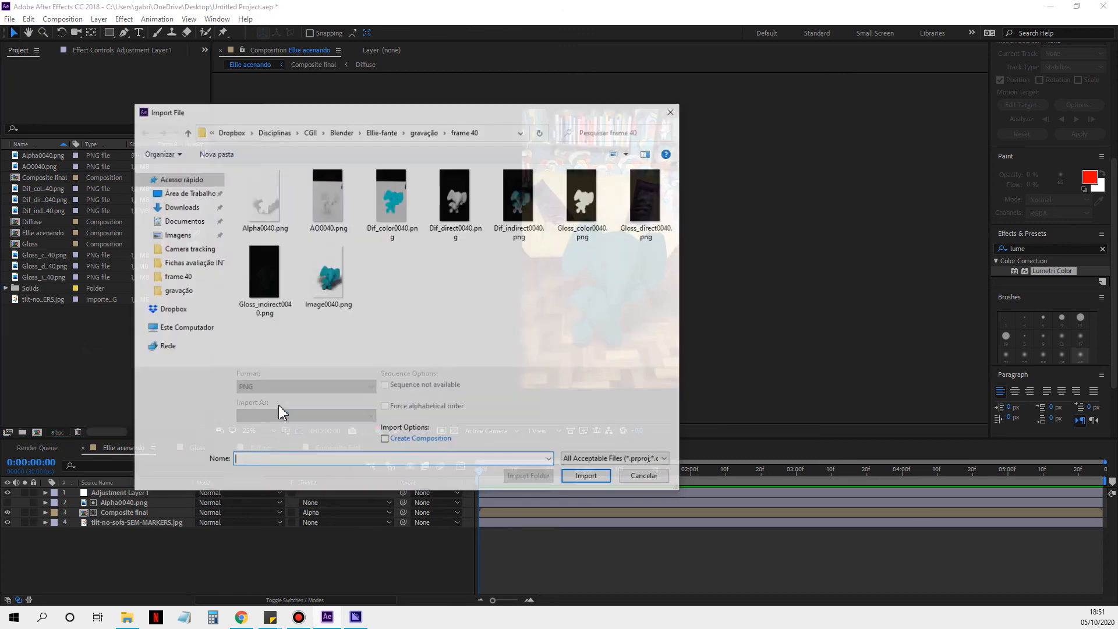
{"action": "left_click", "coordinate": [265, 200]}
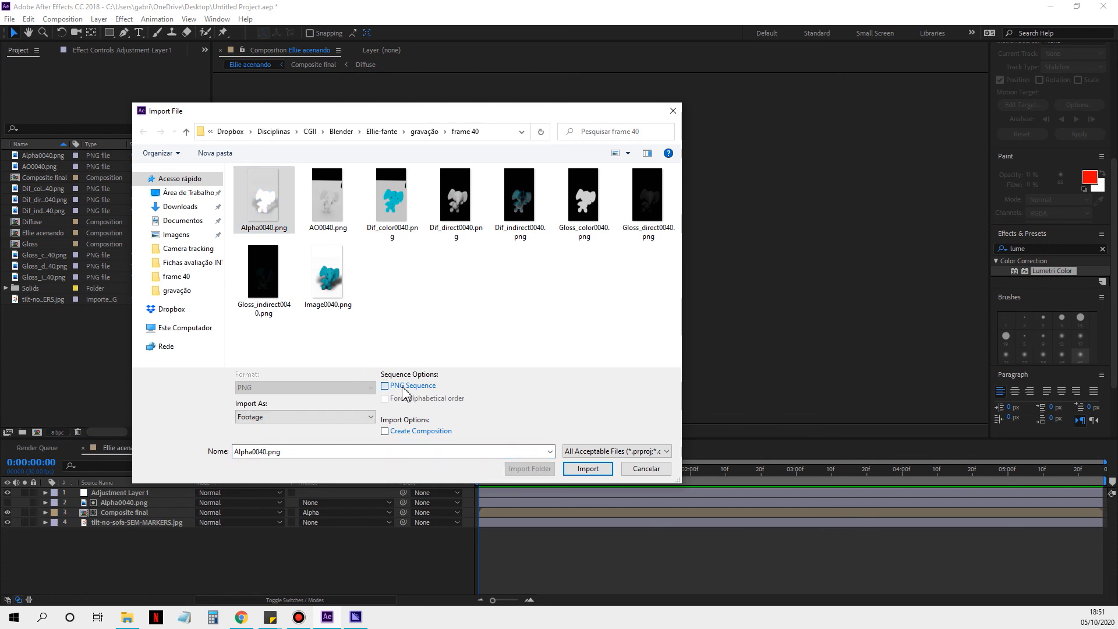
{"action": "left_click", "coordinate": [646, 468]}
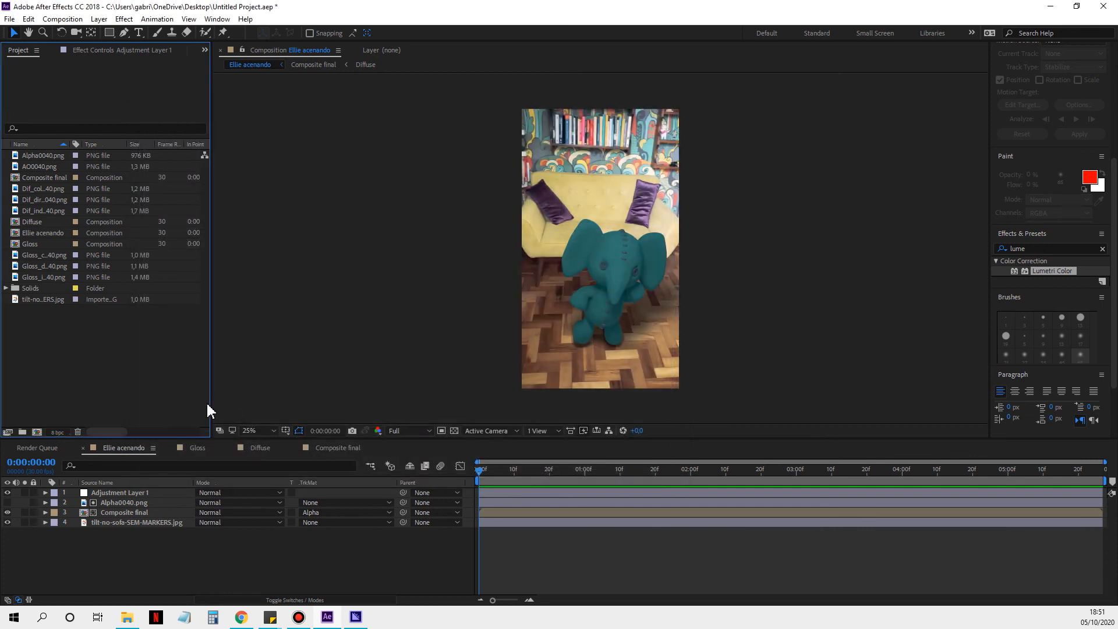